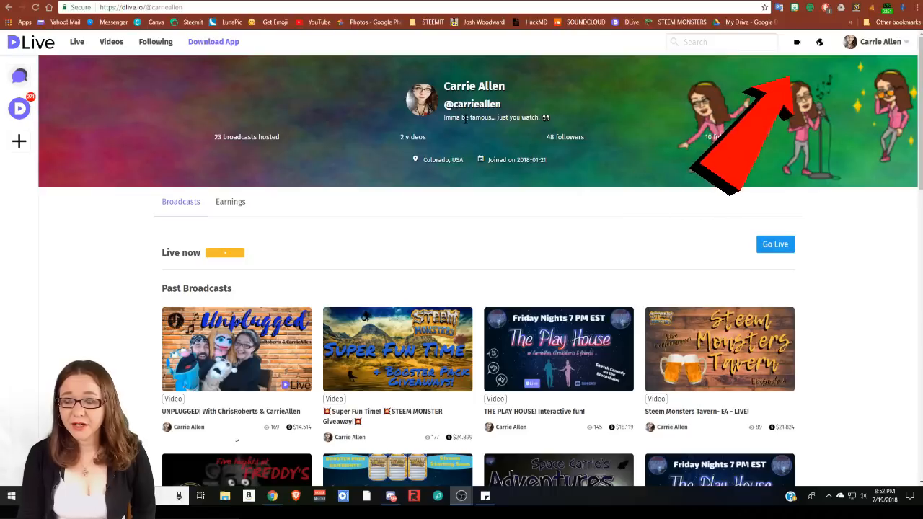
# Open the profile dropdown from the account name at the top right of the DLive channel page.
pyautogui.click(896, 44)
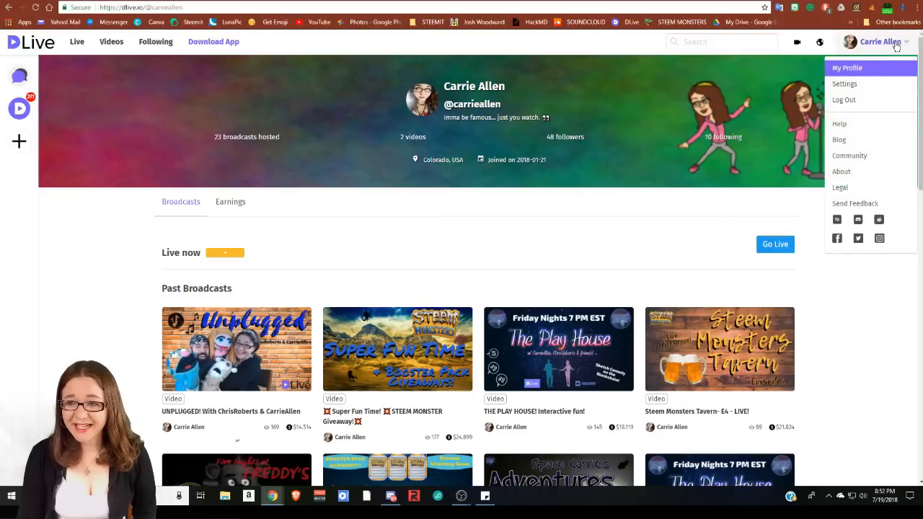
# Go to DLive's Help Center and open the Broadcast Requirements article on encoder settings and bitrates.
pyautogui.click(841, 125)
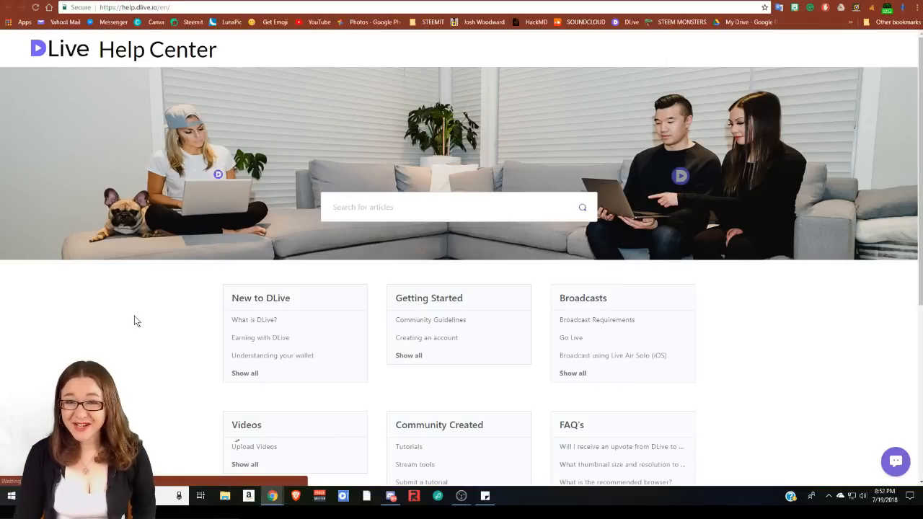
pyautogui.scroll(-1, 134, 320)
pyautogui.scroll(-1, 134, 320)
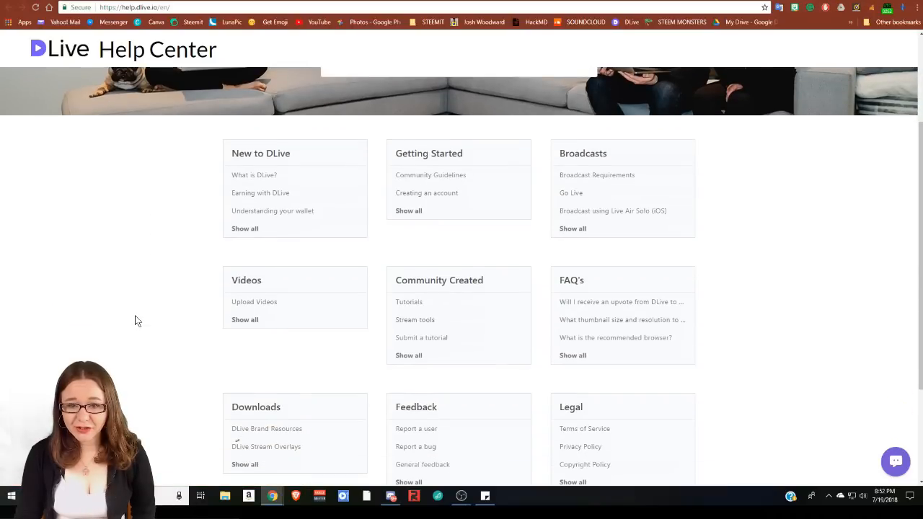
pyautogui.click(597, 175)
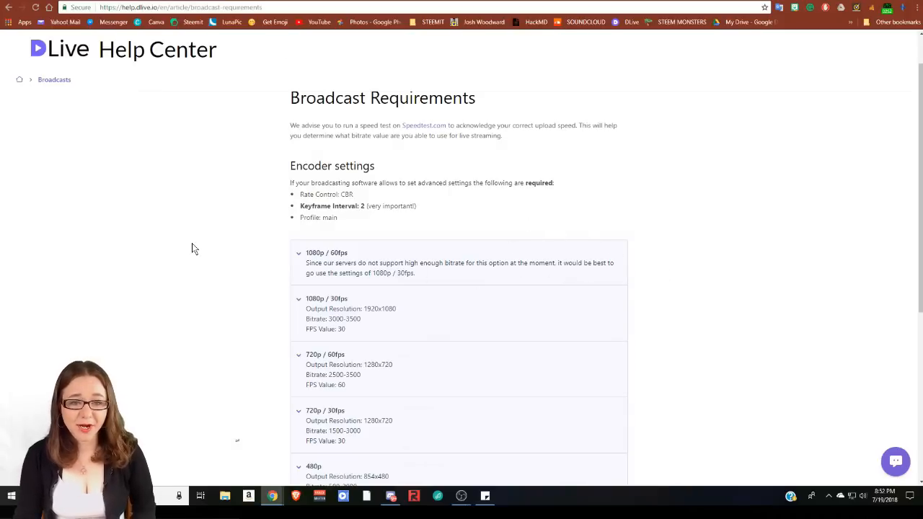
pyautogui.scroll(-2, 259, 274)
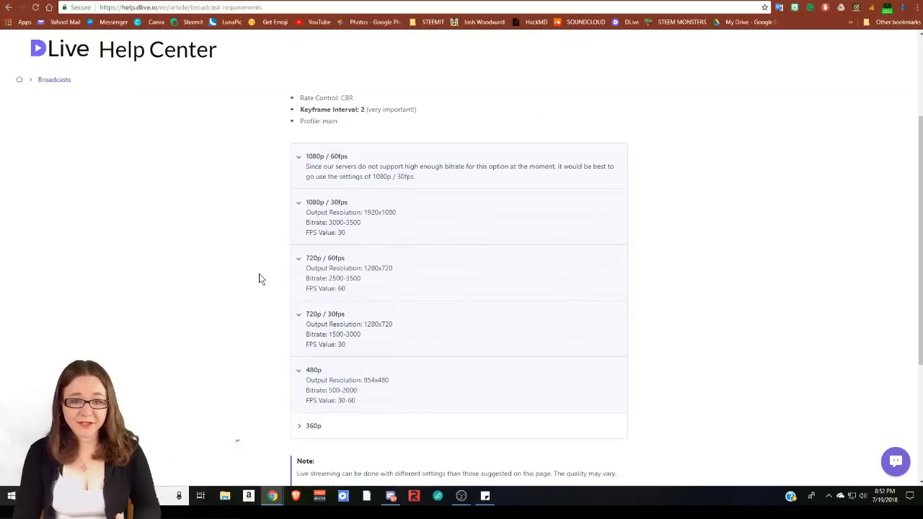
pyautogui.scroll(2, 259, 275)
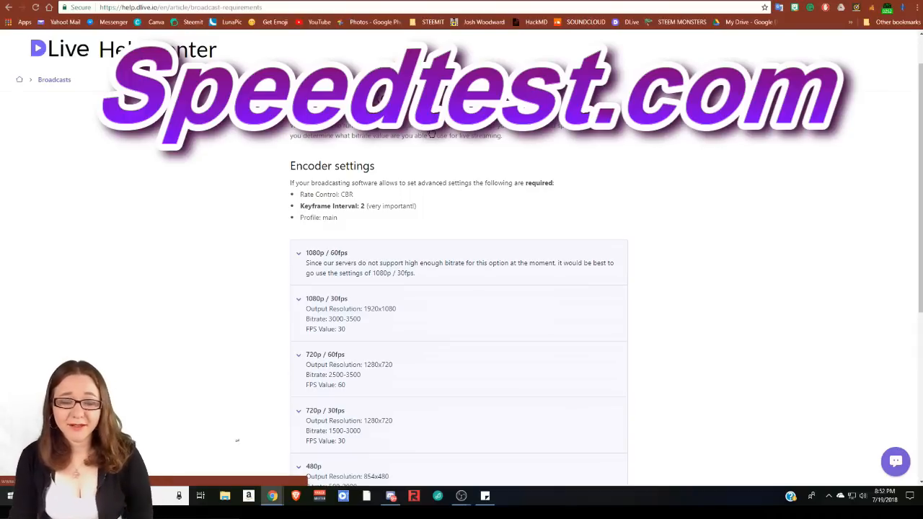
# Follow the article's Speedtest.com link and start a speed test on the Springs Hosting server.
pyautogui.click(431, 134)
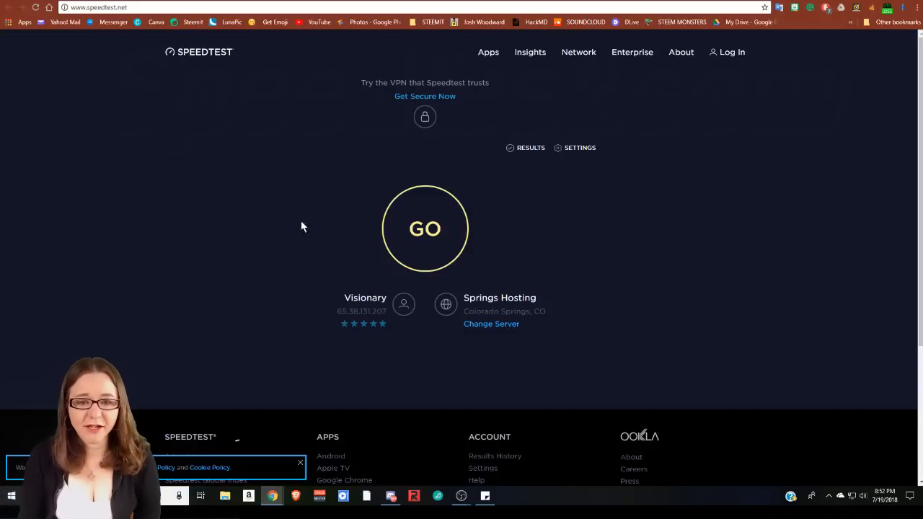
pyautogui.click(426, 220)
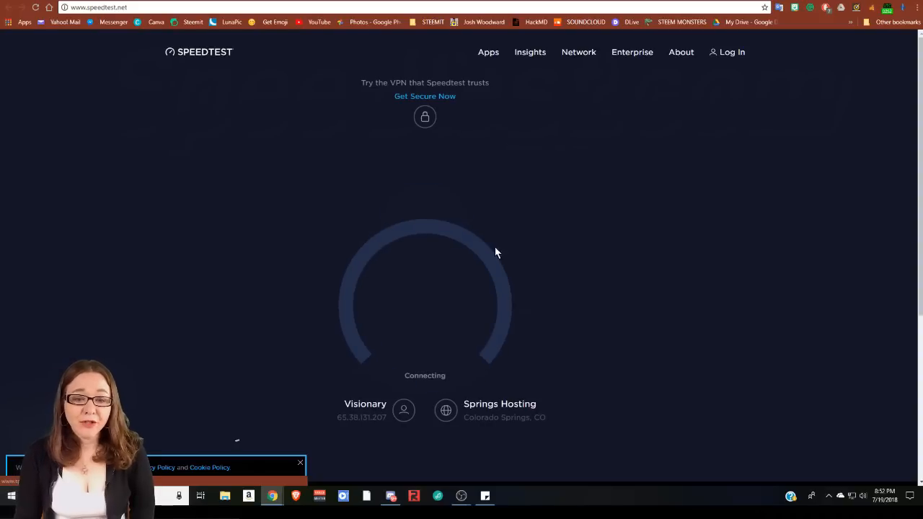
pyautogui.moveTo(492, 46)
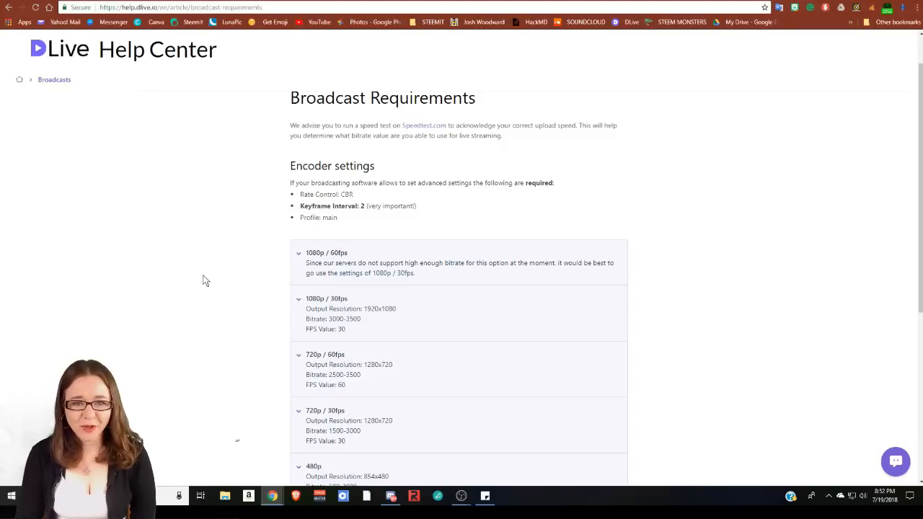
pyautogui.scroll(-1, 204, 280)
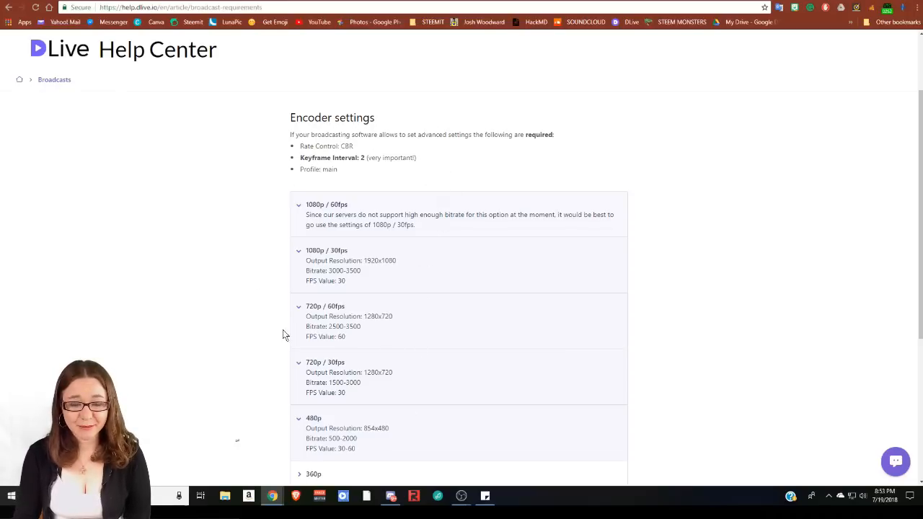
pyautogui.scroll(-1, 250, 298)
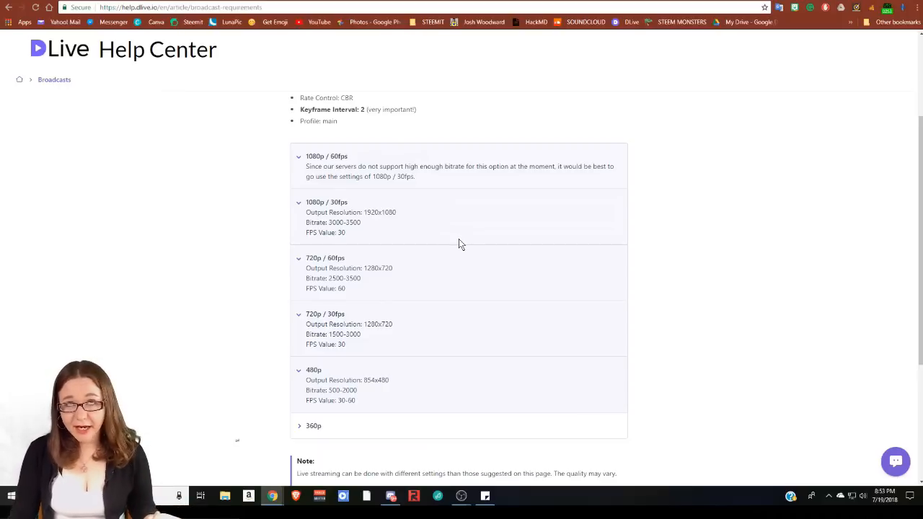
pyautogui.scroll(-1, 459, 243)
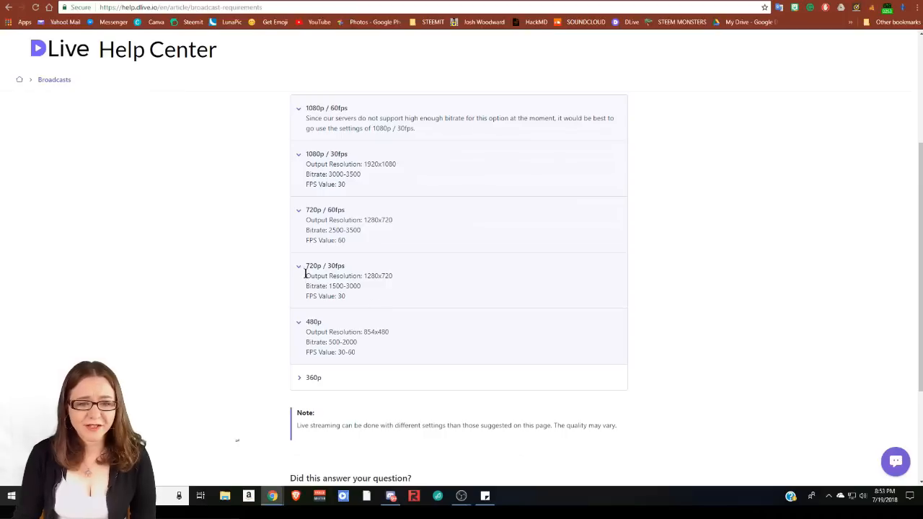
# Select the 720p / 30fps block (1280x720, bitrate 1500-3000, 30 FPS) and check the speed test results.
pyautogui.moveTo(304, 269); pyautogui.dragTo(383, 302)
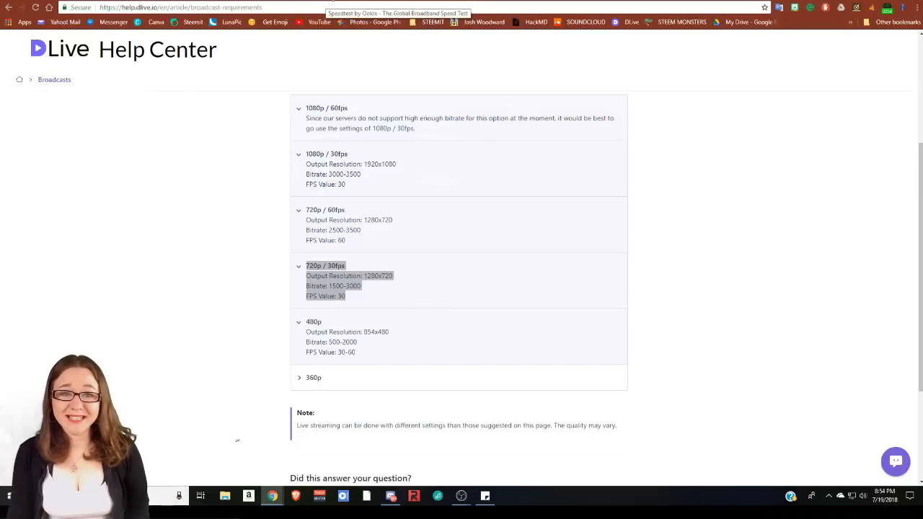
pyautogui.click(330, 2)
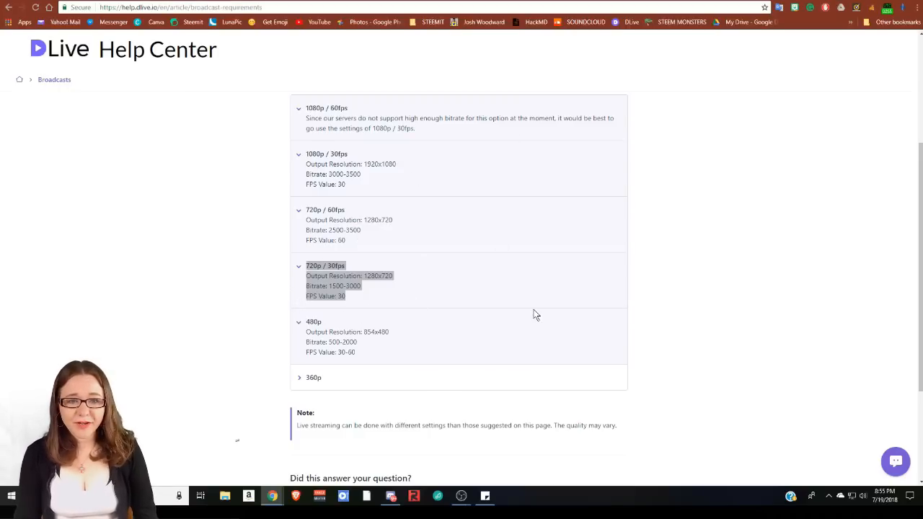
pyautogui.scroll(2, 535, 315)
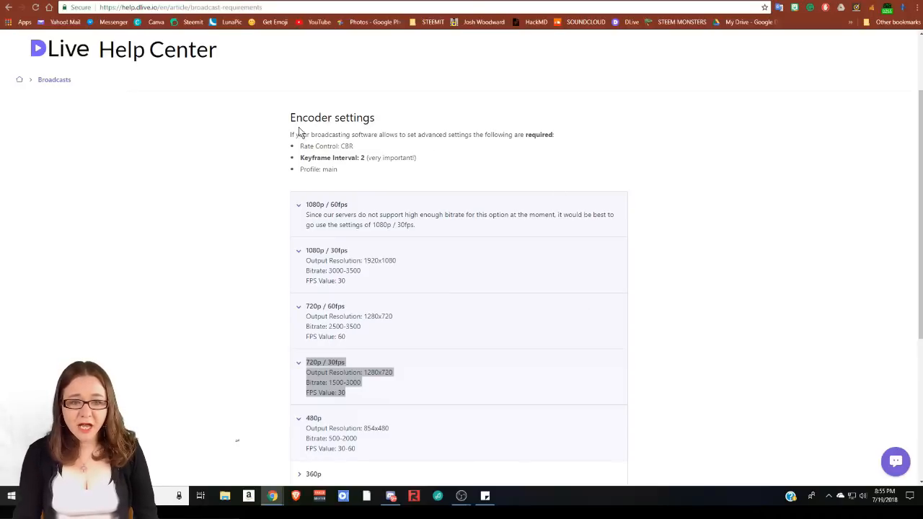
# Bring OBS Studio forward and open the Profile menu, with LIVE STREAM DLIVE current.
pyautogui.moveTo(465, 503)
pyautogui.click(505, 449)
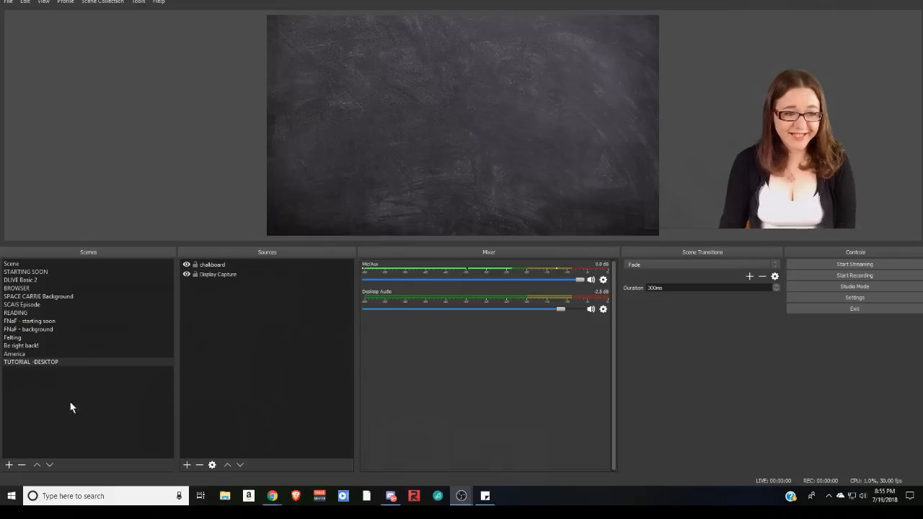
pyautogui.click(65, 2)
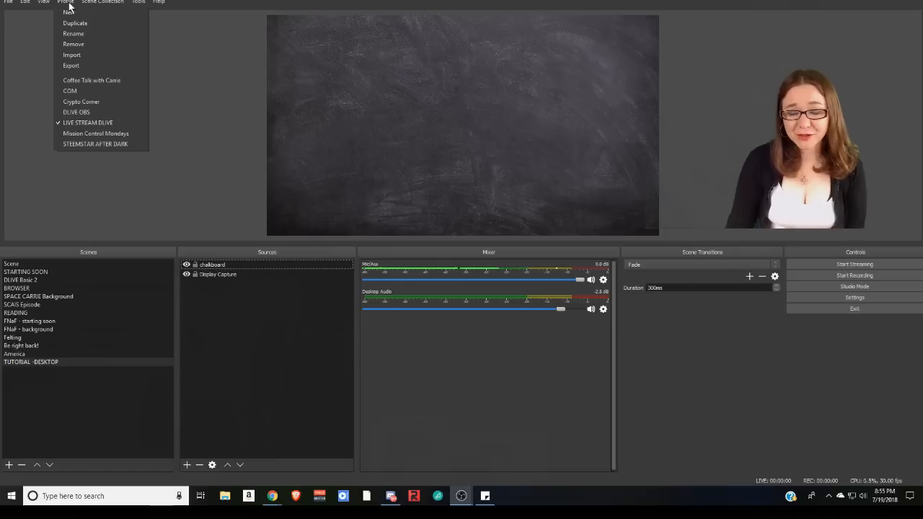
pyautogui.moveTo(44, 2)
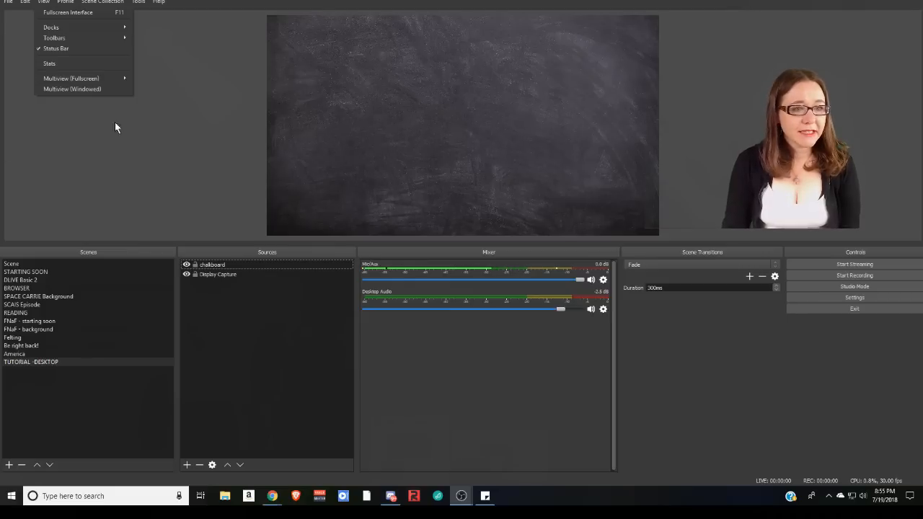
pyautogui.click(182, 43)
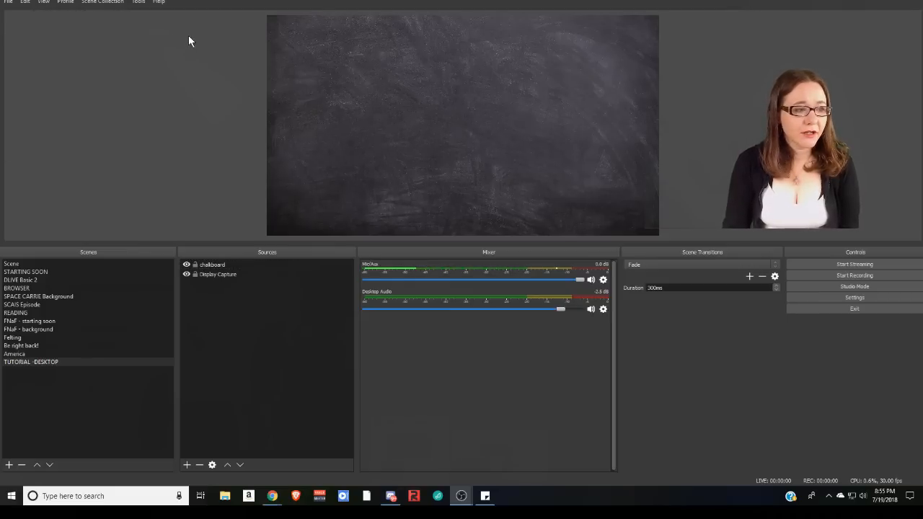
pyautogui.click(64, 4)
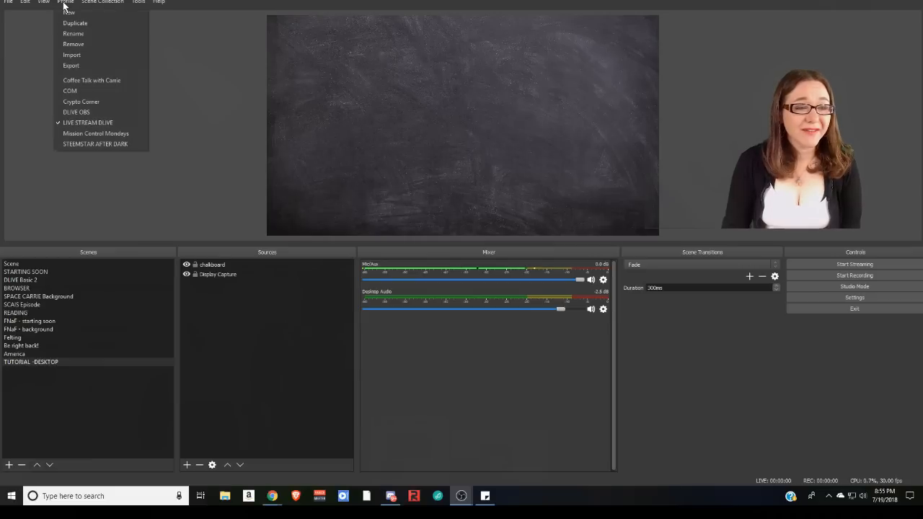
pyautogui.moveTo(103, 3)
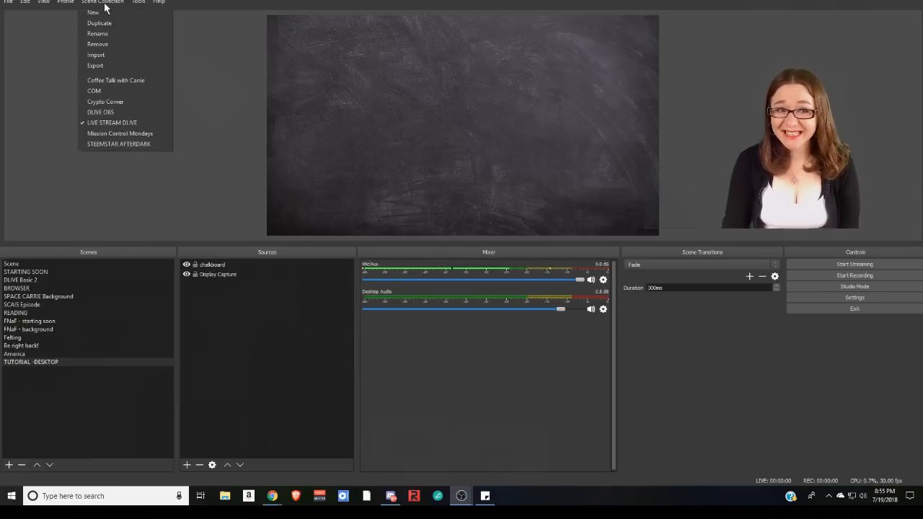
pyautogui.moveTo(64, 5)
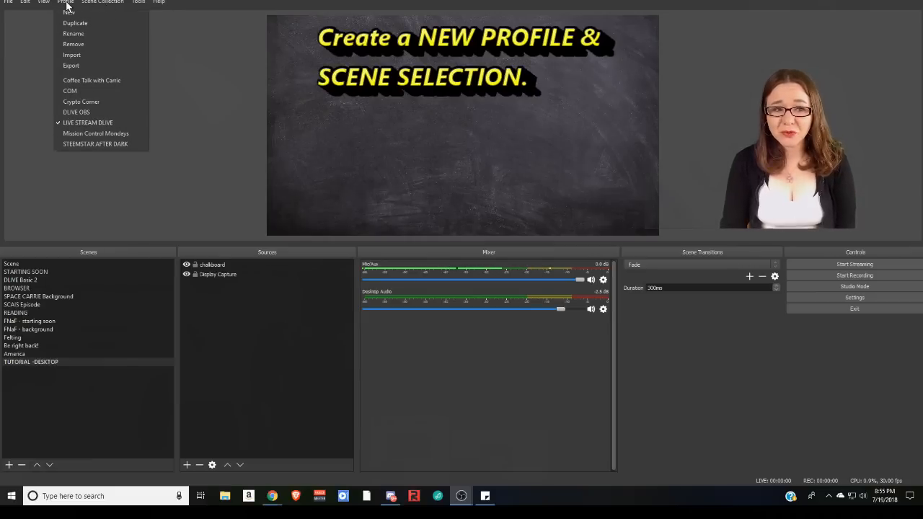
# Cancel the New profile dialog, then choose DLIVE OBS from the Profile menu.
pyautogui.click(69, 13)
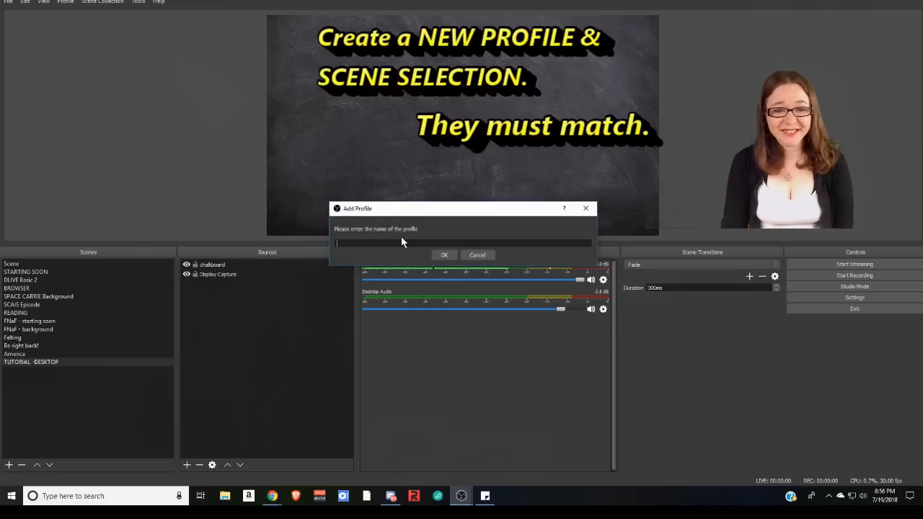
pyautogui.click(488, 254)
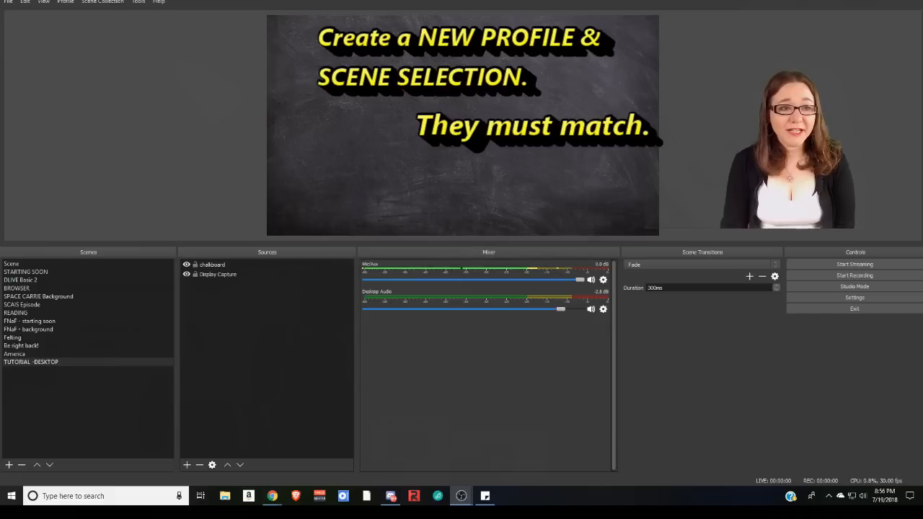
pyautogui.click(45, 3)
pyautogui.click(65, 3)
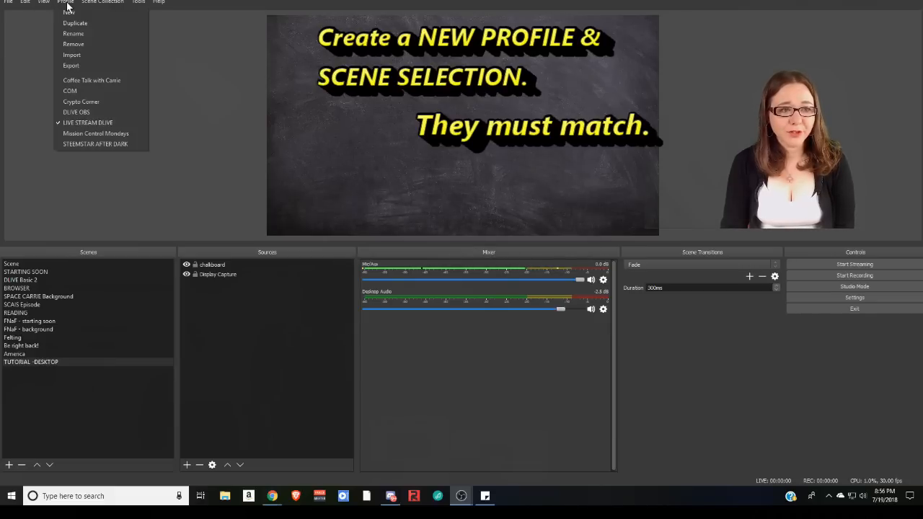
pyautogui.click(82, 116)
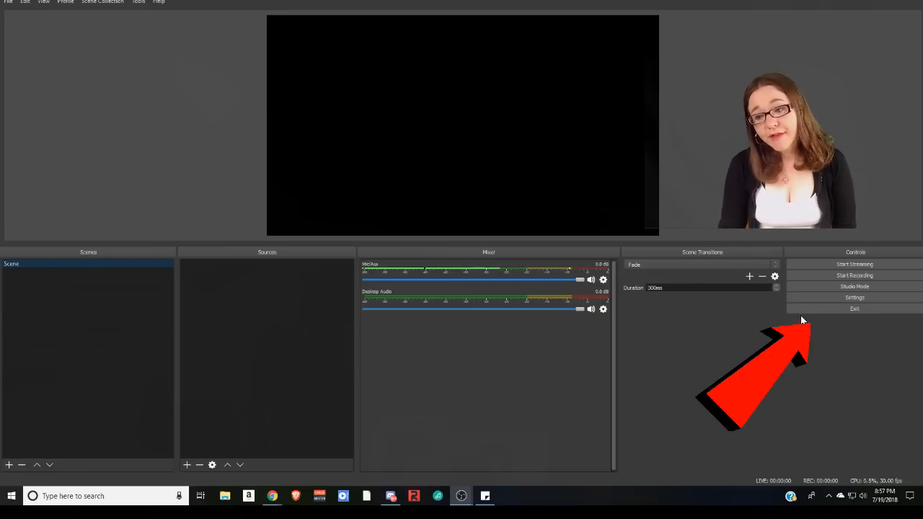
# Open OBS Settings from the Controls panel and go to the Stream page.
pyautogui.click(866, 296)
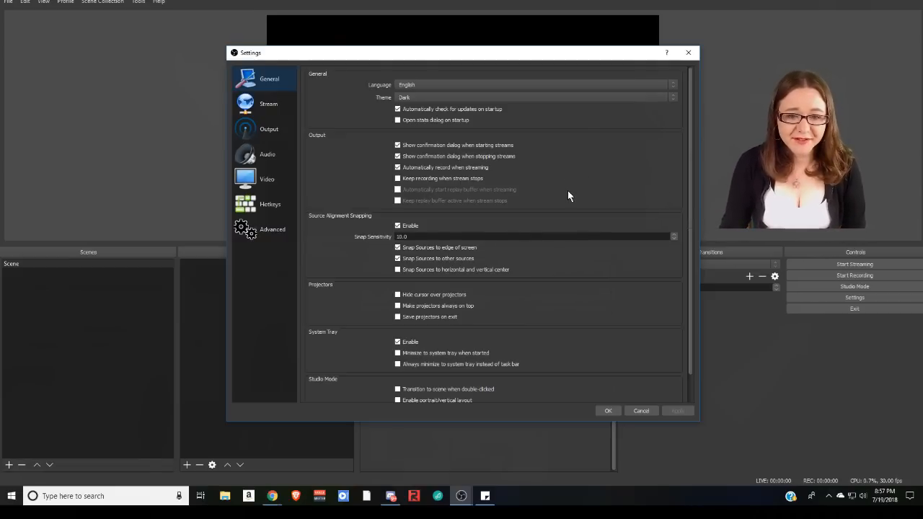
pyautogui.scroll(-1, 543, 252)
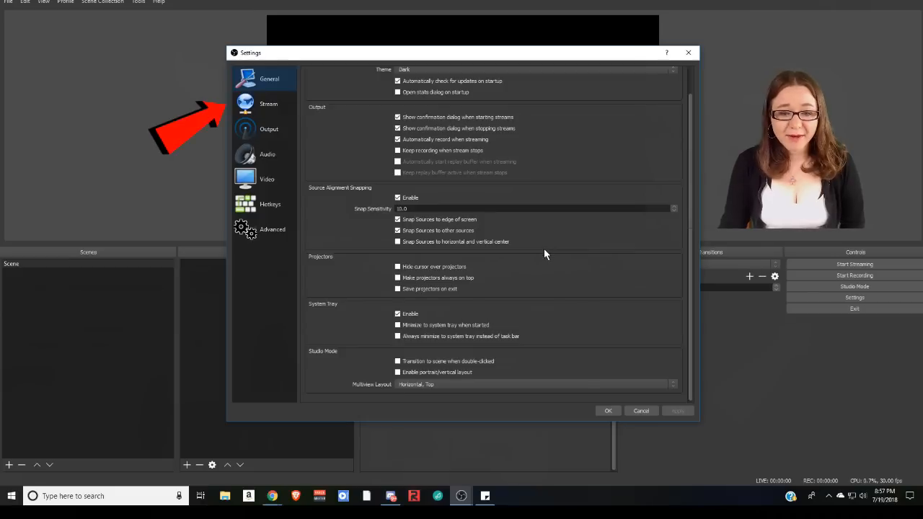
pyautogui.click(276, 104)
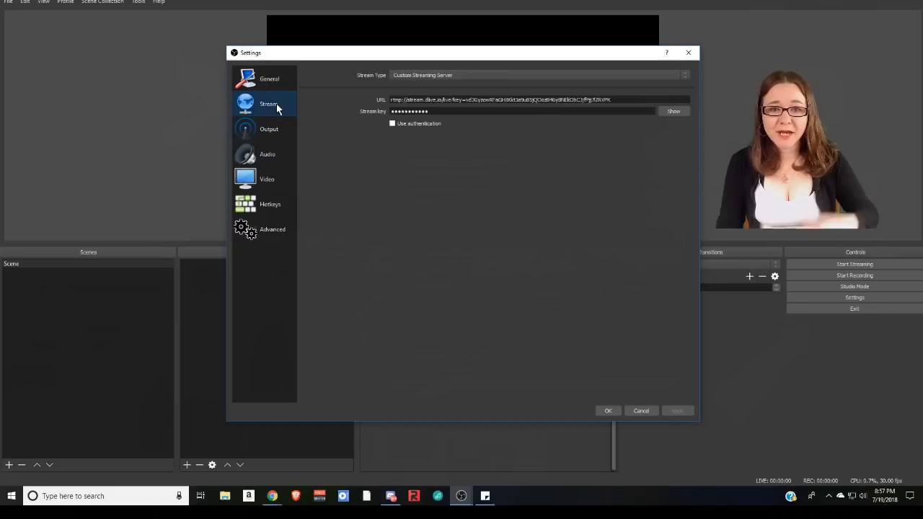
# Try Streaming Services and browse its service list, then set Stream Type to Custom Streaming Server.
pyautogui.click(602, 82)
pyautogui.click(562, 84)
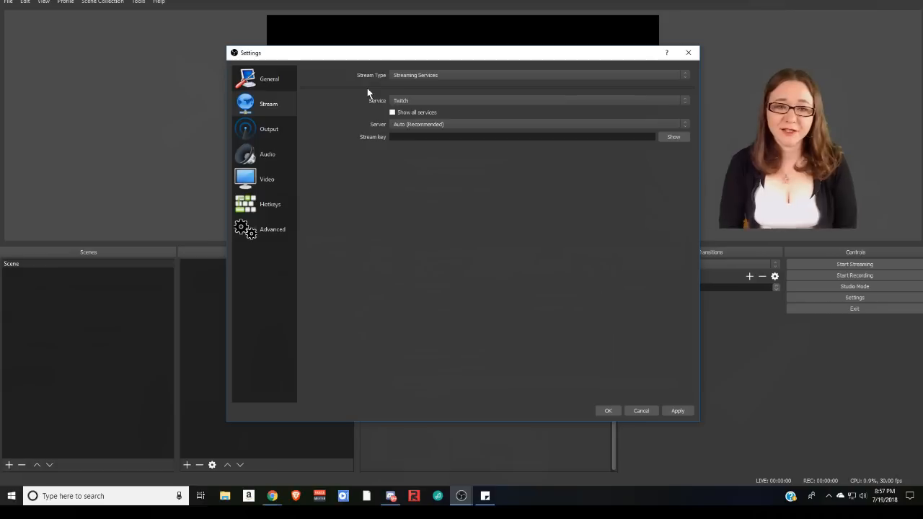
pyautogui.click(686, 99)
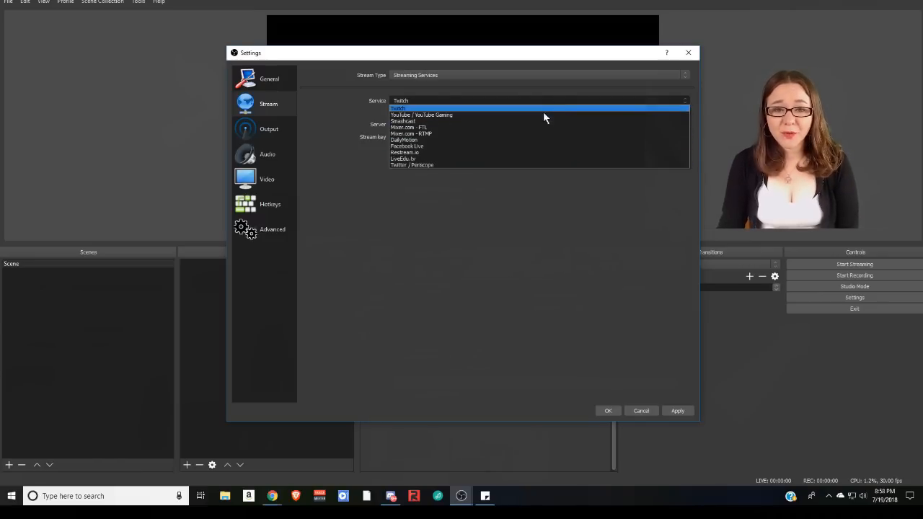
pyautogui.click(497, 76)
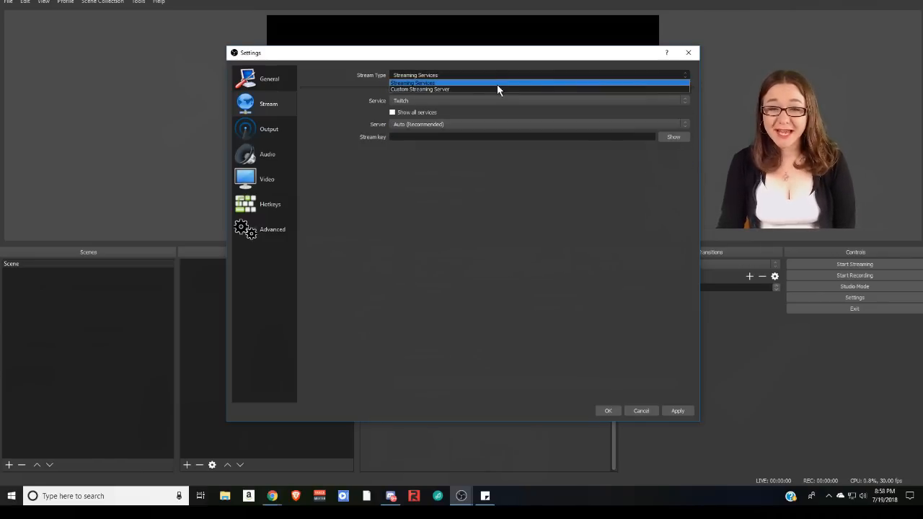
pyautogui.click(496, 88)
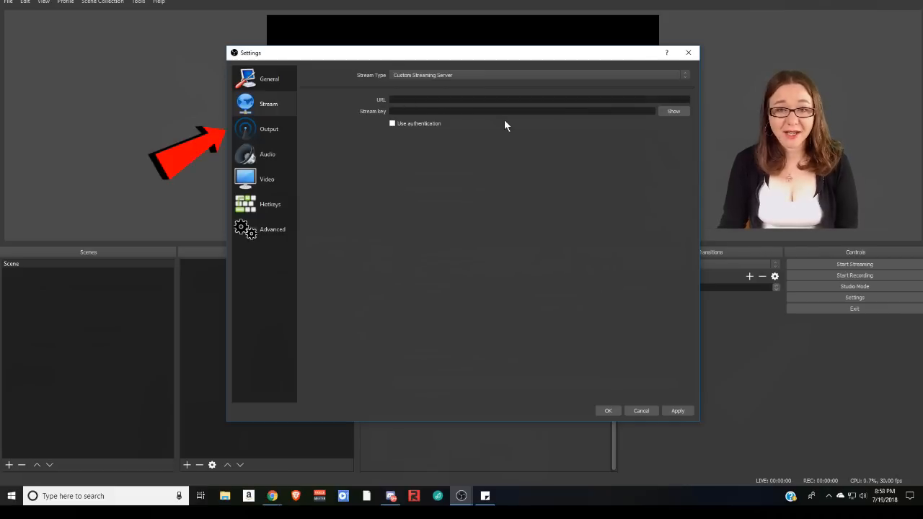
pyautogui.click(264, 132)
# Switch Output Mode to Simple and back to Advanced, then return to DLive's broadcast requirements page.
pyautogui.click(552, 74)
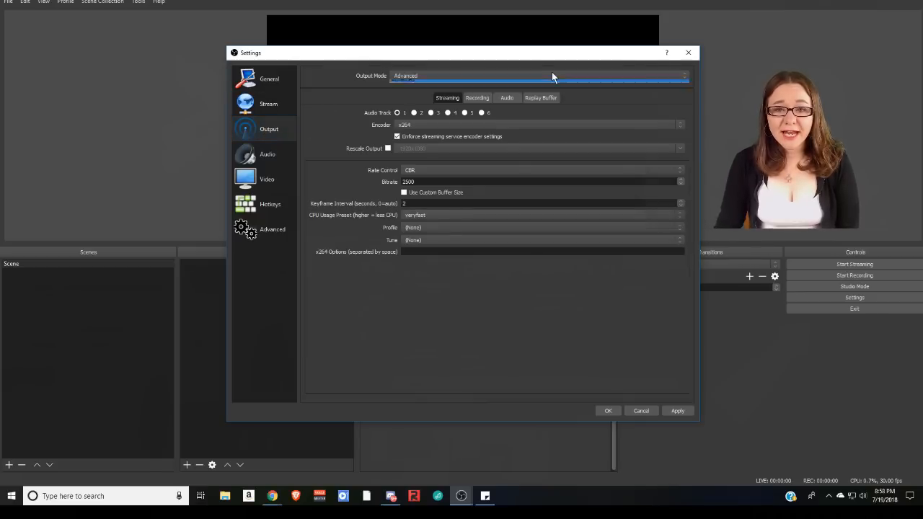
pyautogui.click(553, 83)
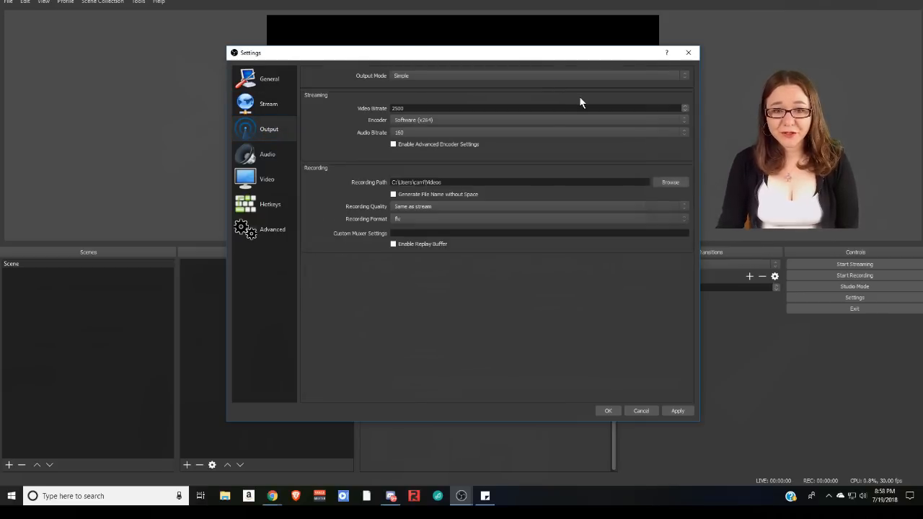
pyautogui.click(517, 73)
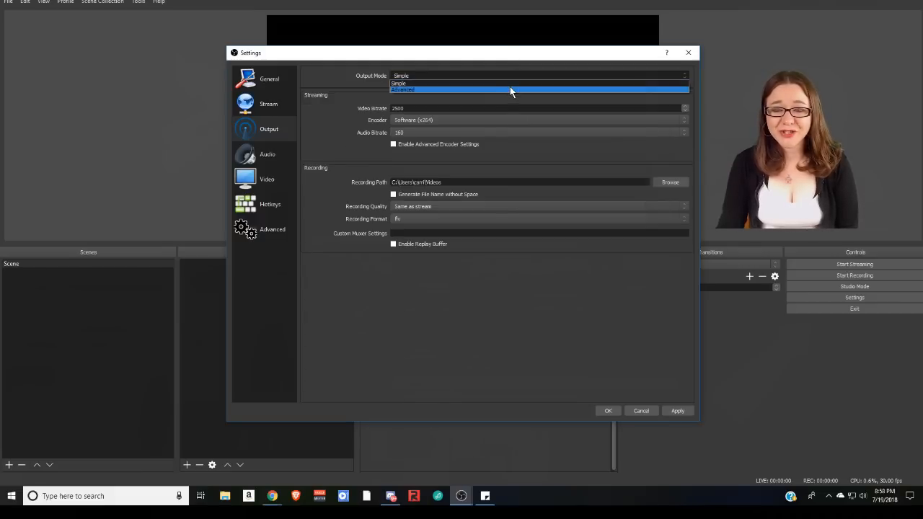
pyautogui.click(509, 86)
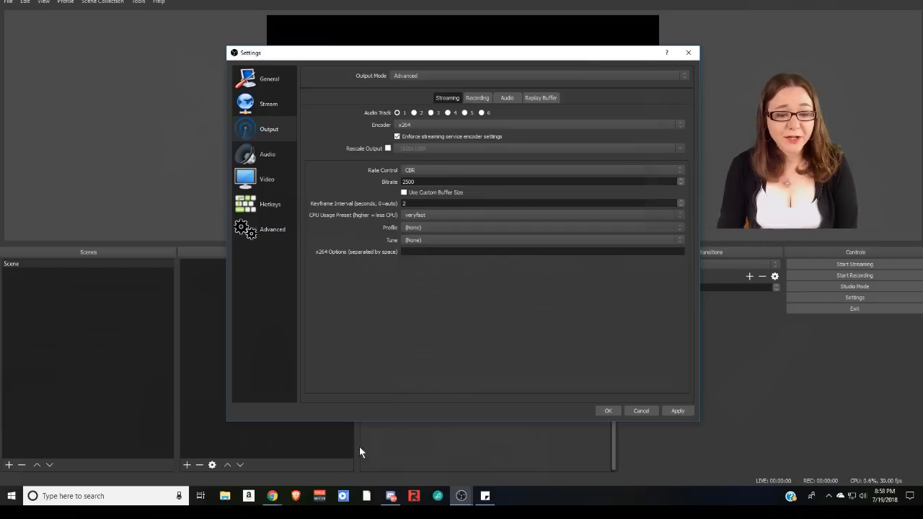
pyautogui.moveTo(272, 495)
pyautogui.click(312, 460)
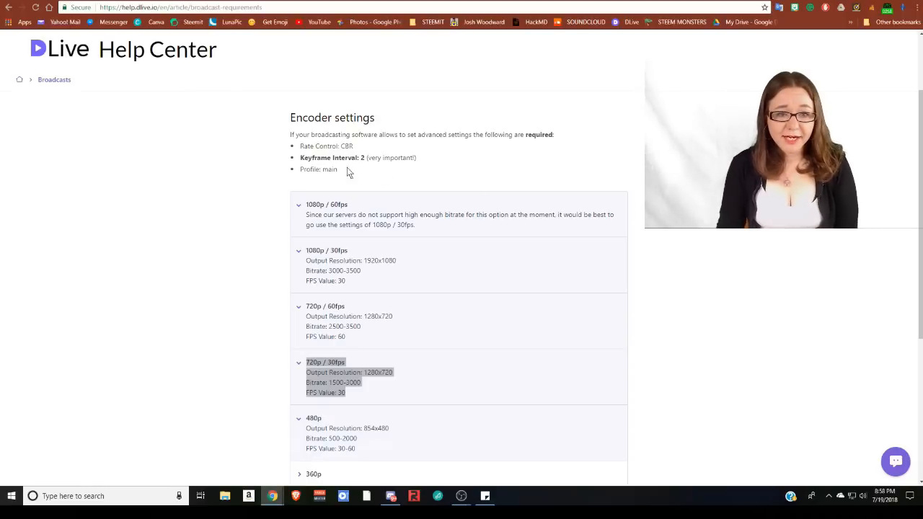
pyautogui.moveTo(298, 147); pyautogui.dragTo(370, 150)
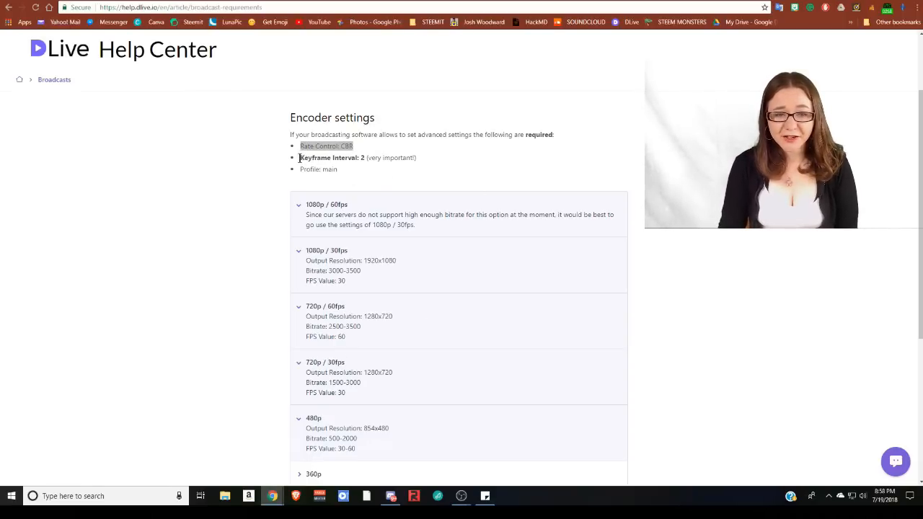
pyautogui.moveTo(299, 158); pyautogui.dragTo(379, 157)
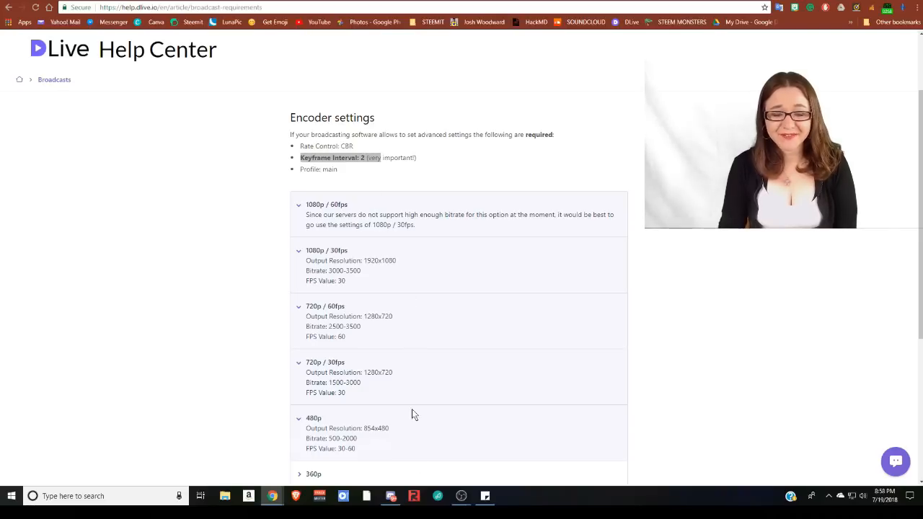
pyautogui.click(464, 483)
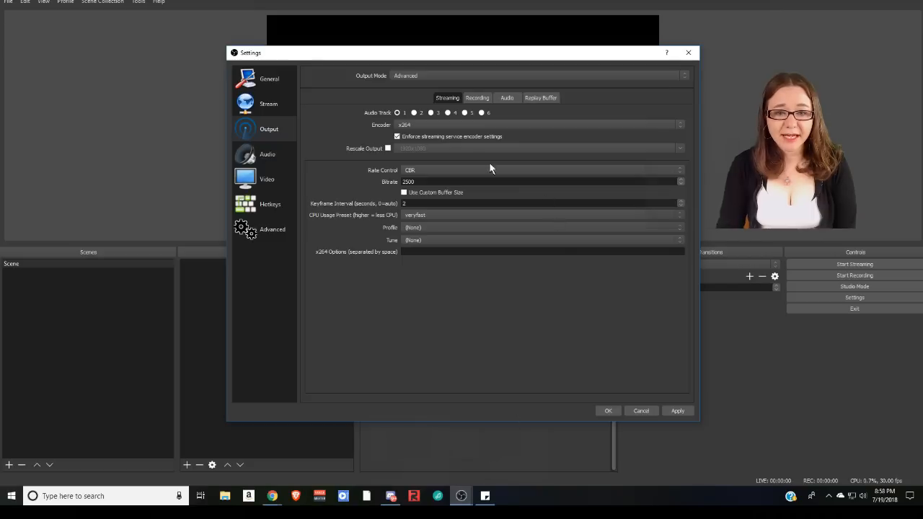
# Leave streaming Rate Control on CBR in its dropdown, then switch back to Chrome.
pyautogui.click(418, 172)
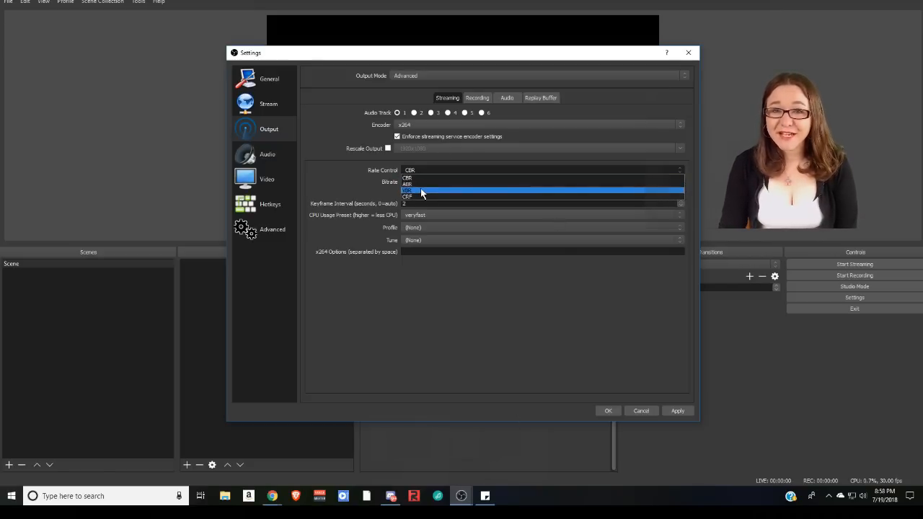
pyautogui.click(430, 171)
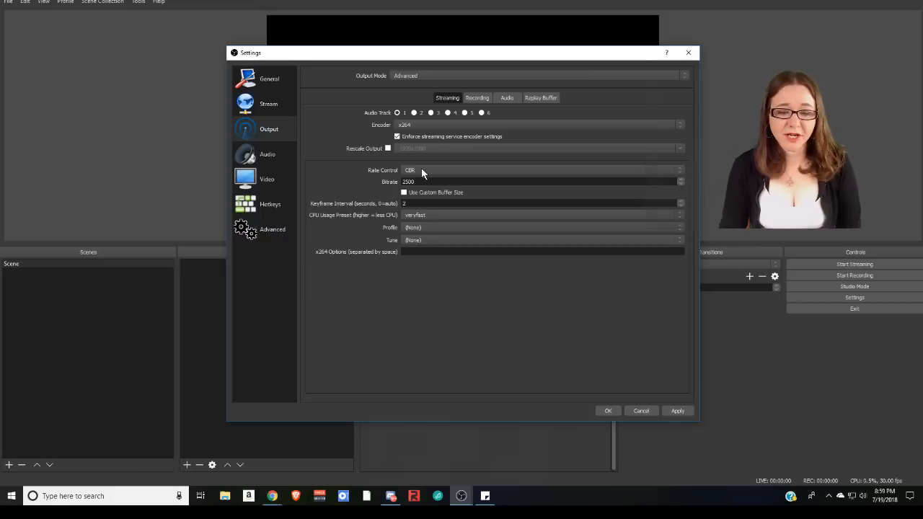
pyautogui.click(273, 499)
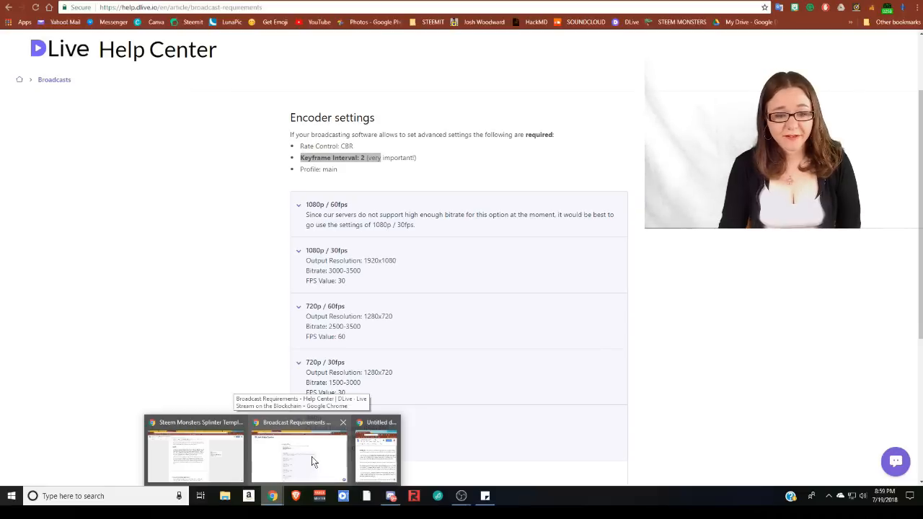
# Highlight DLive's 720p / 30fps recommendation: 1280x720, bitrate 1500-3000, 30 FPS.
pyautogui.click(312, 456)
pyautogui.scroll(-2, 431, 377)
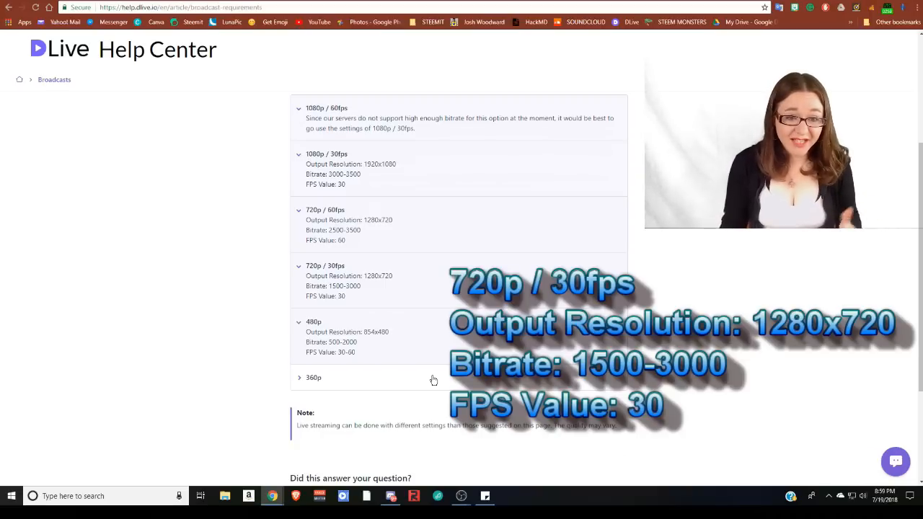
pyautogui.moveTo(304, 271); pyautogui.dragTo(390, 300)
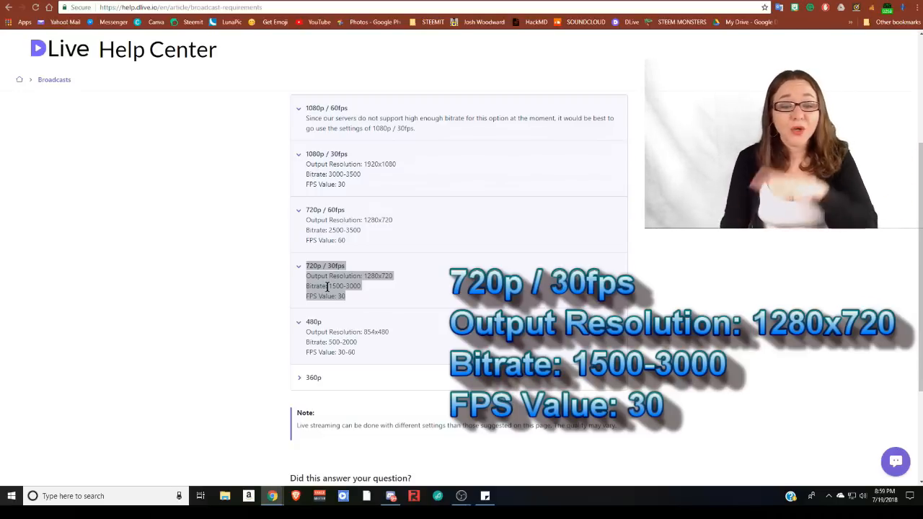
pyautogui.moveTo(464, 501)
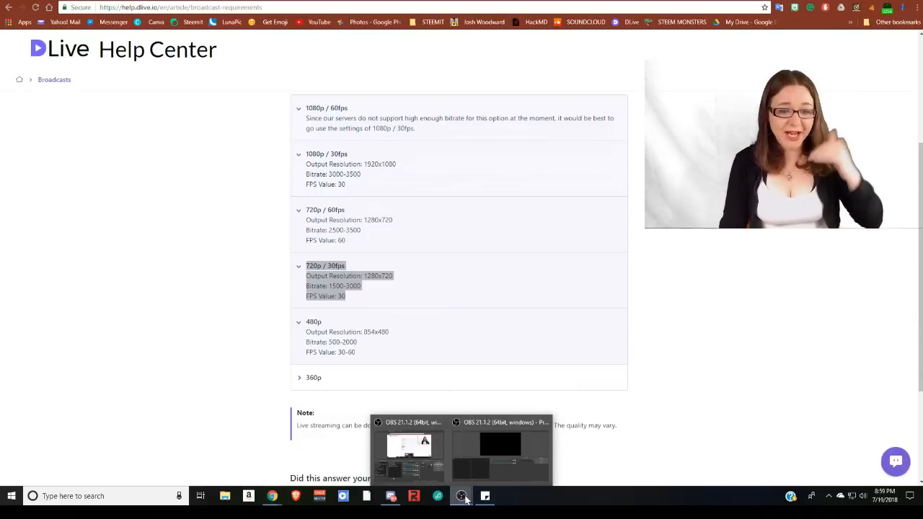
pyautogui.click(495, 450)
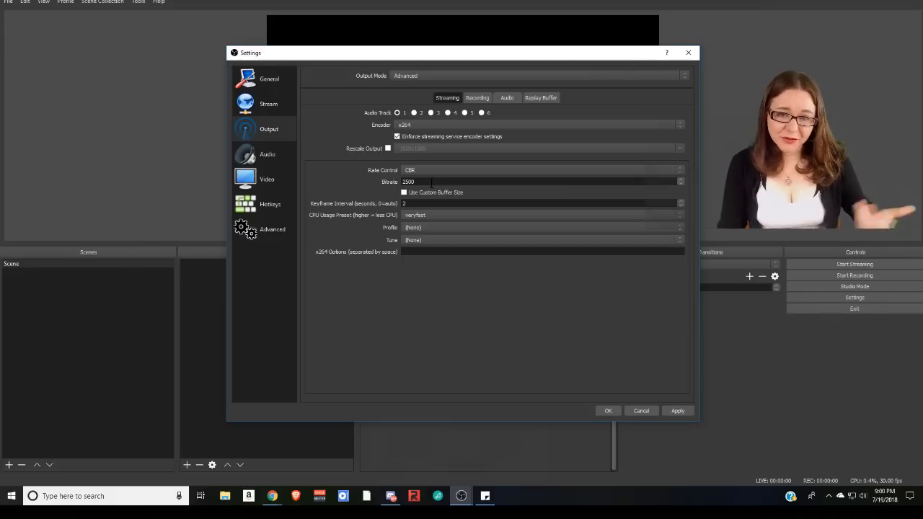
# Switch back to OBS's Output settings, now showing the Recording tab.
pyautogui.click(482, 100)
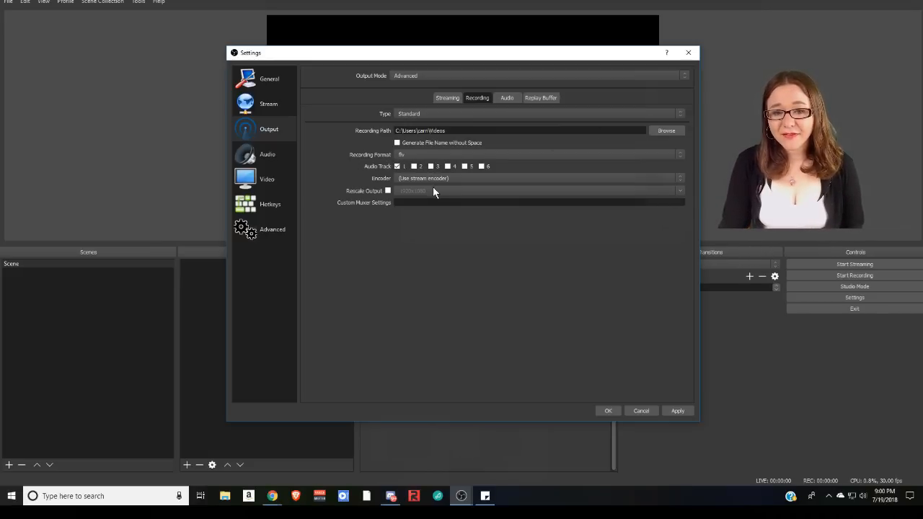
# Try mp4 as the recording format, revert to flv, and view the audio track bitrates.
pyautogui.click(449, 155)
pyautogui.click(441, 171)
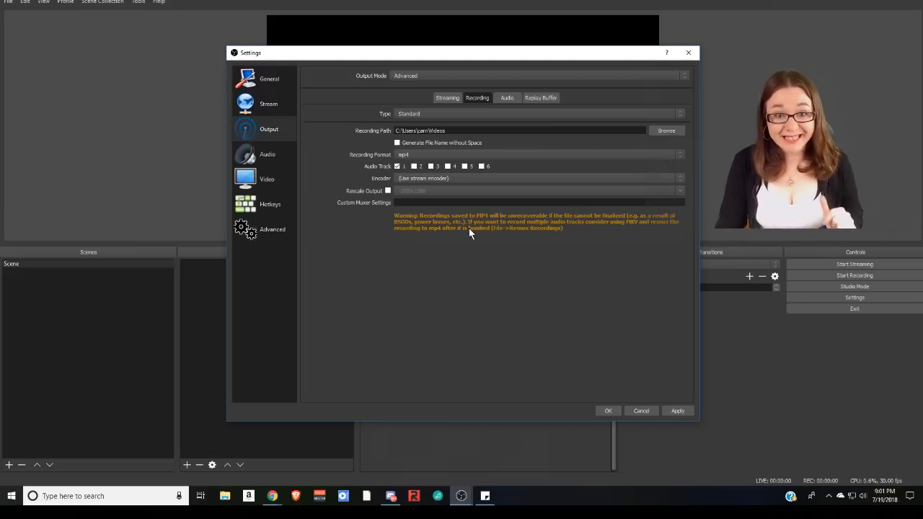
pyautogui.click(458, 153)
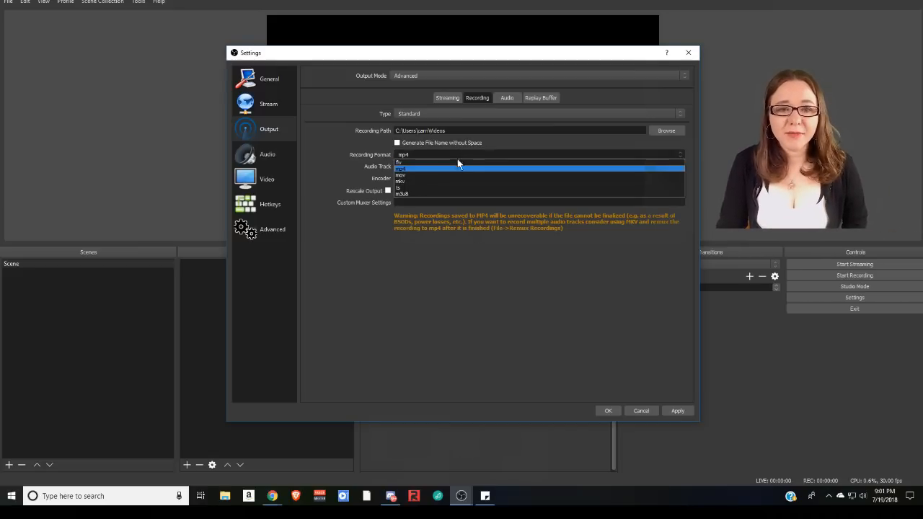
pyautogui.click(457, 162)
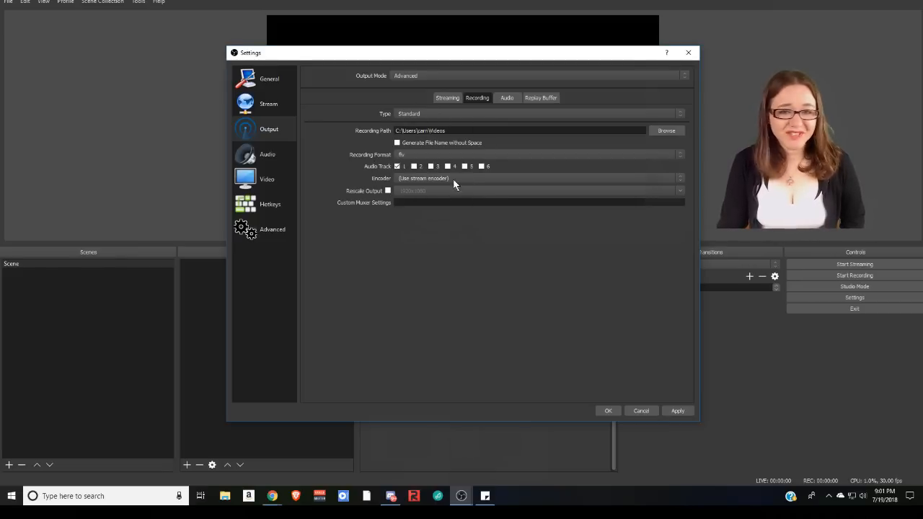
pyautogui.click(506, 99)
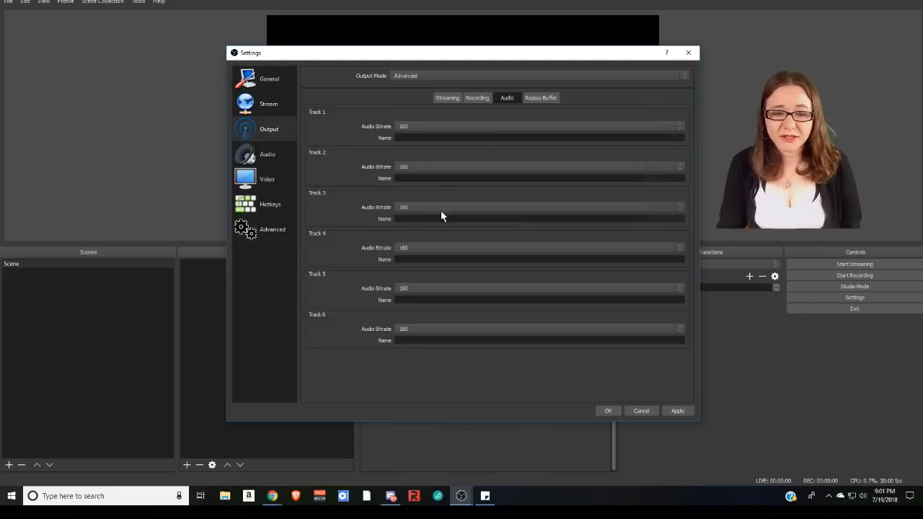
# Keep Track 1 audio bitrate at 160, then check the Replay Buffer and Streaming tabs.
pyautogui.click(424, 127)
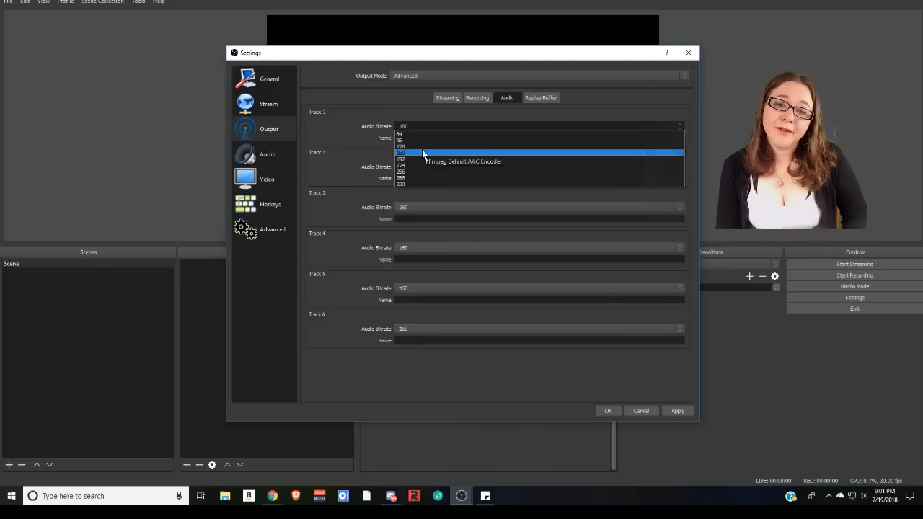
pyautogui.click(422, 152)
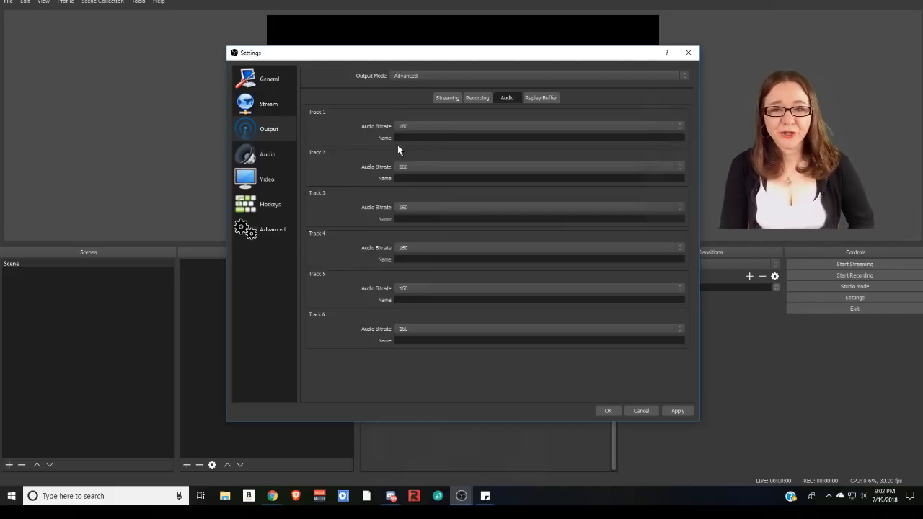
pyautogui.click(540, 98)
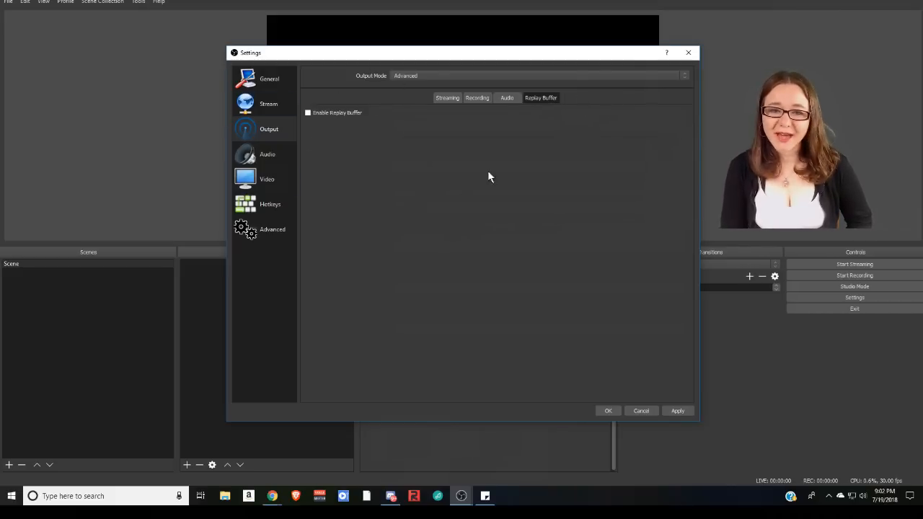
pyautogui.click(445, 98)
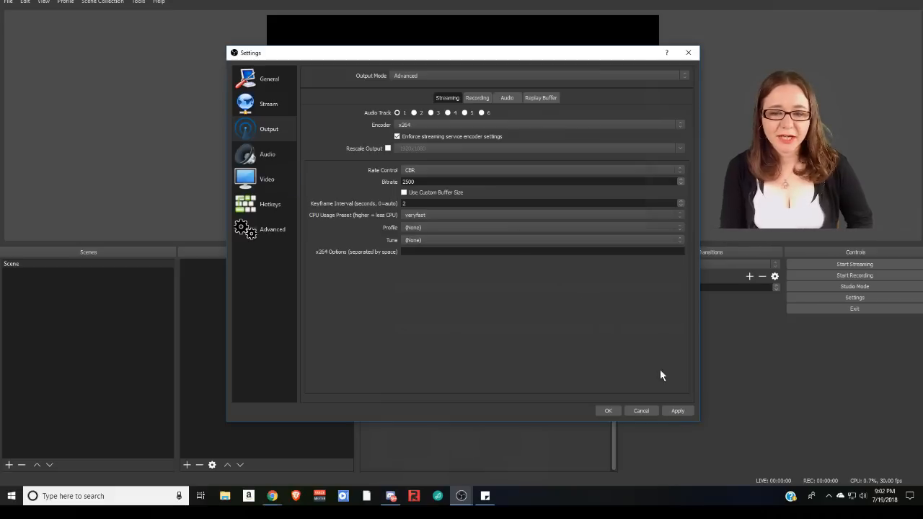
pyautogui.click(268, 154)
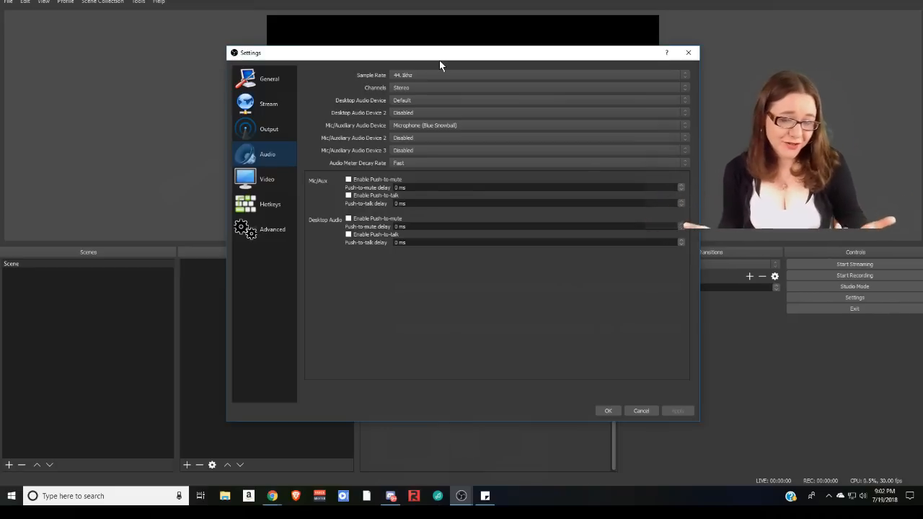
pyautogui.click(473, 76)
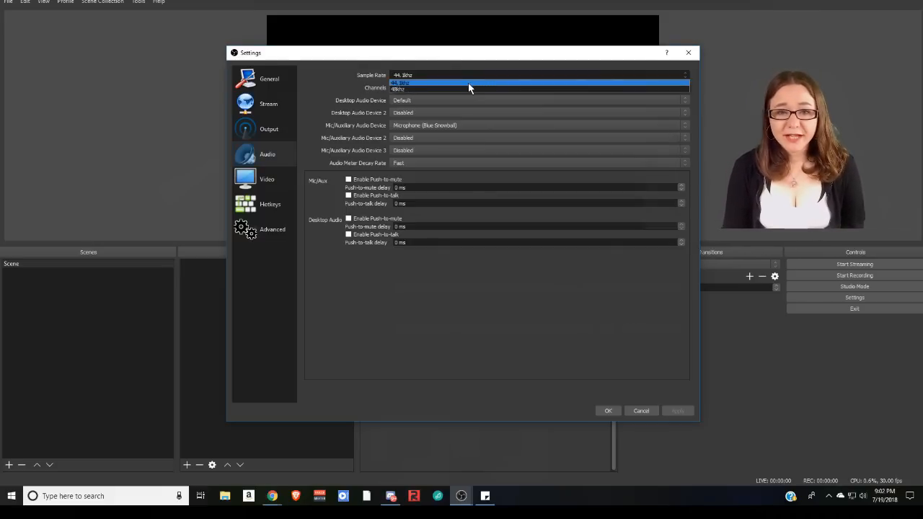
pyautogui.click(467, 76)
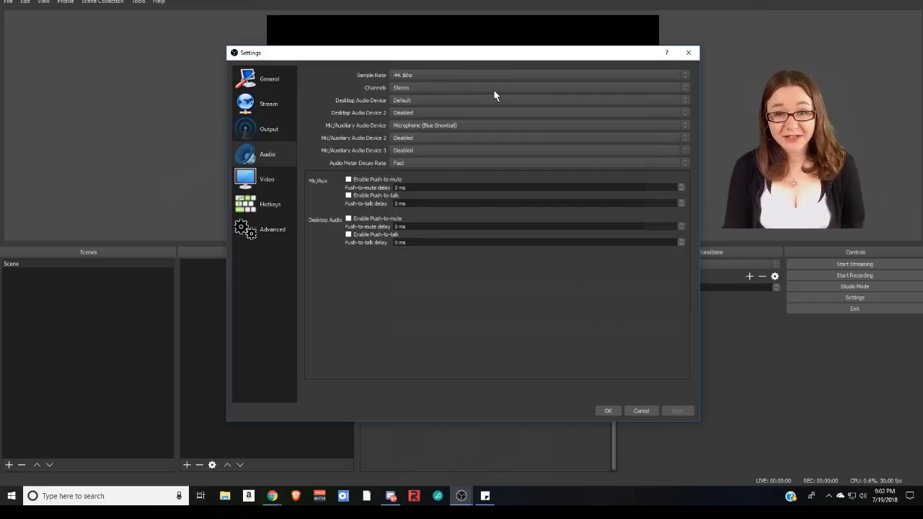
pyautogui.click(398, 87)
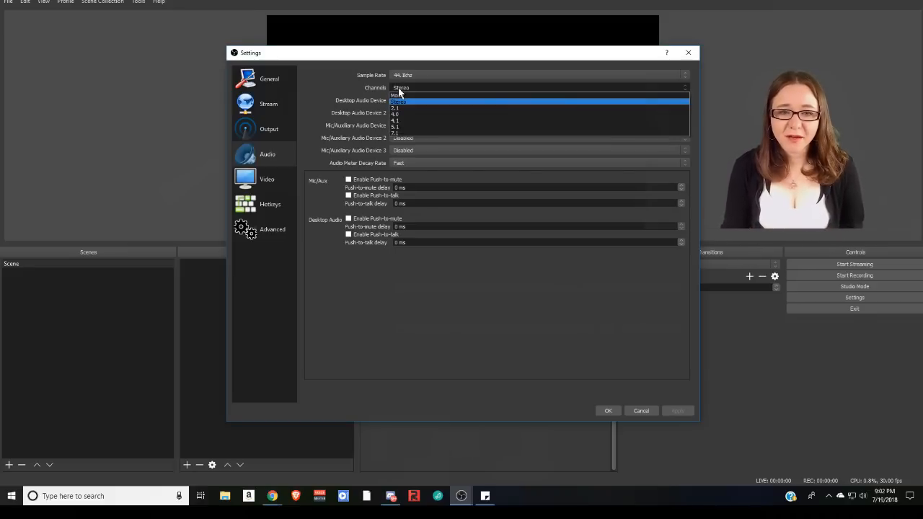
pyautogui.click(399, 88)
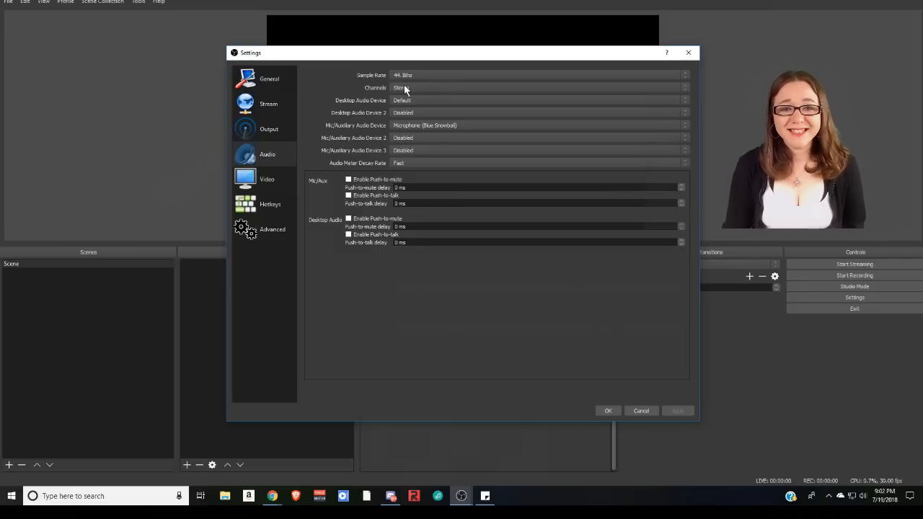
pyautogui.click(419, 101)
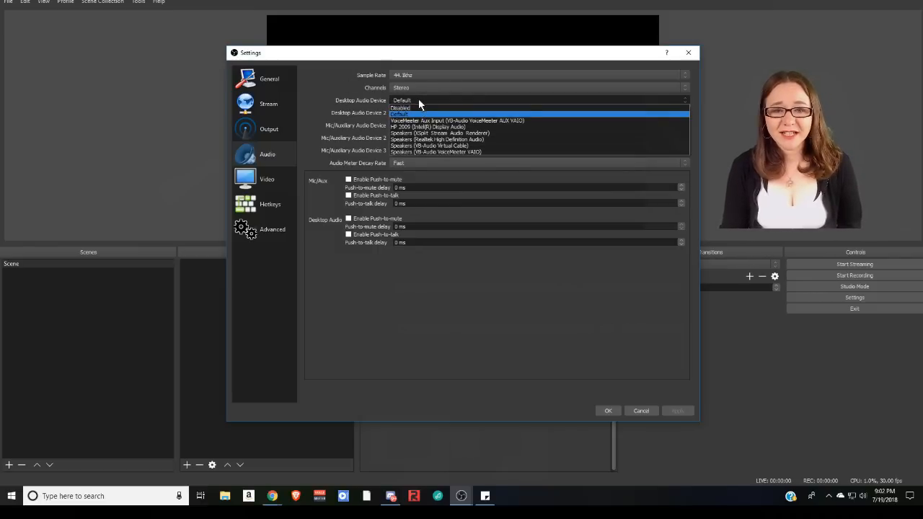
pyautogui.click(422, 112)
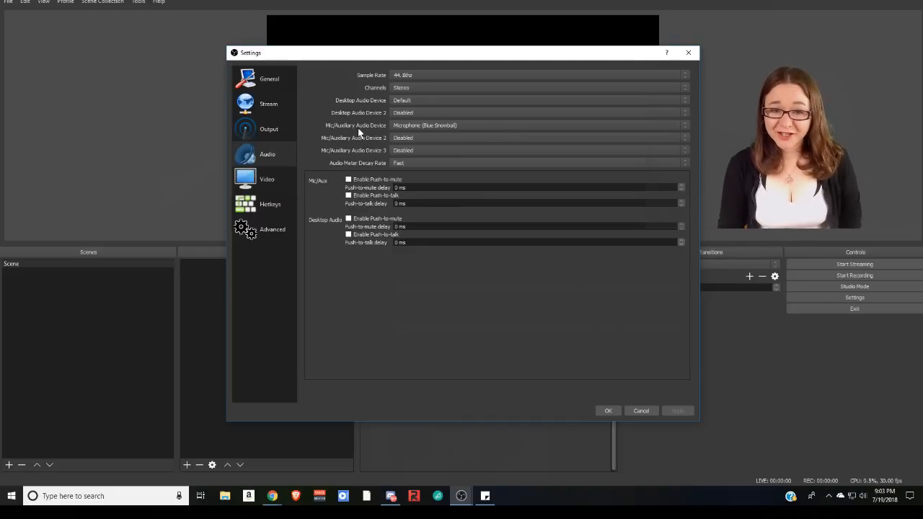
pyautogui.click(443, 127)
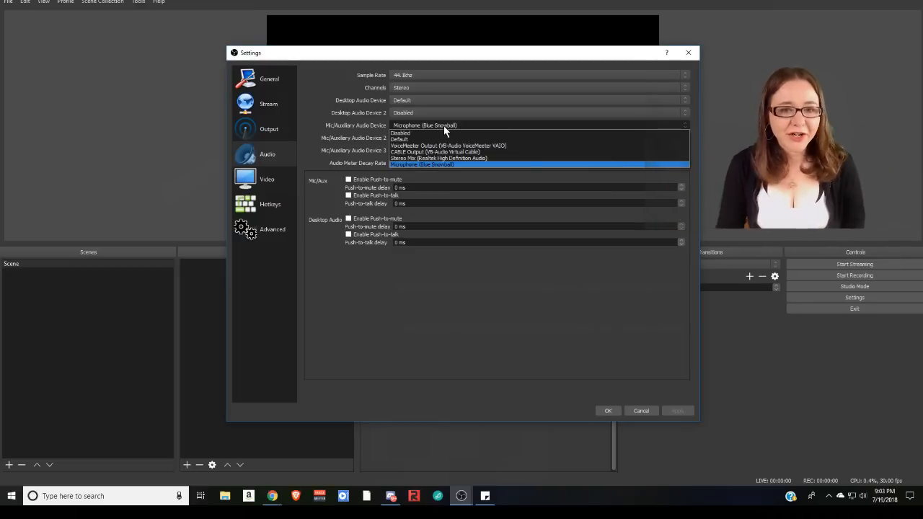
pyautogui.click(443, 125)
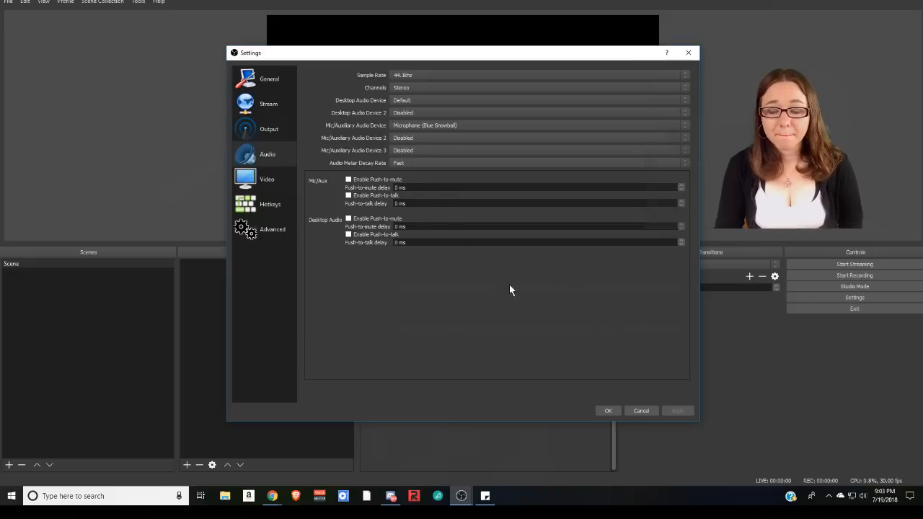
pyautogui.rightClick(864, 497)
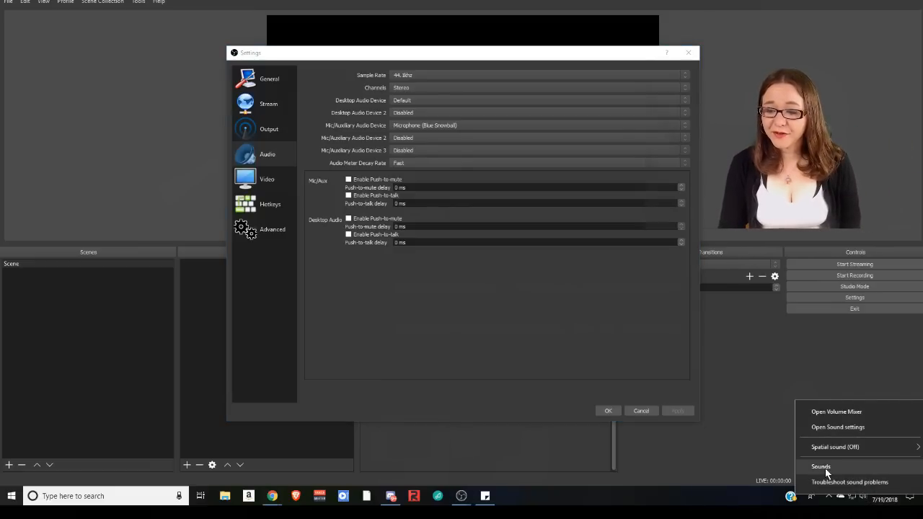
pyautogui.click(825, 467)
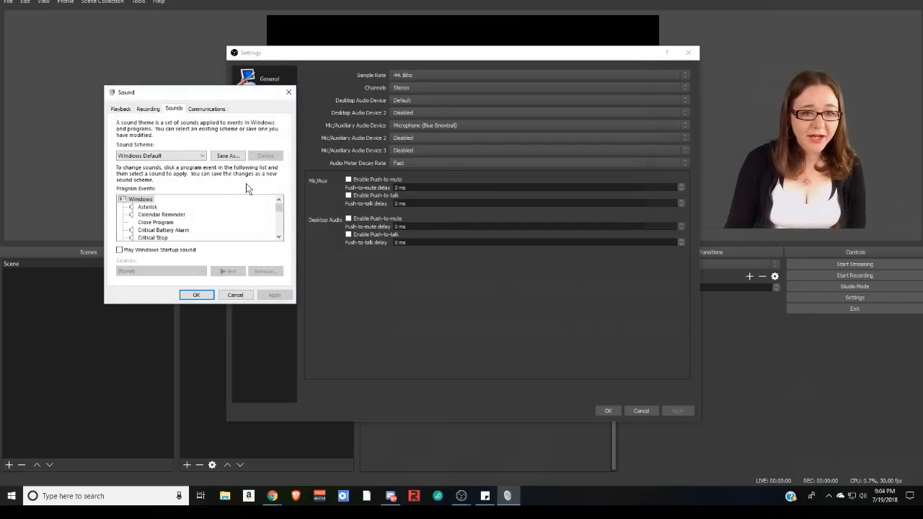
pyautogui.click(151, 110)
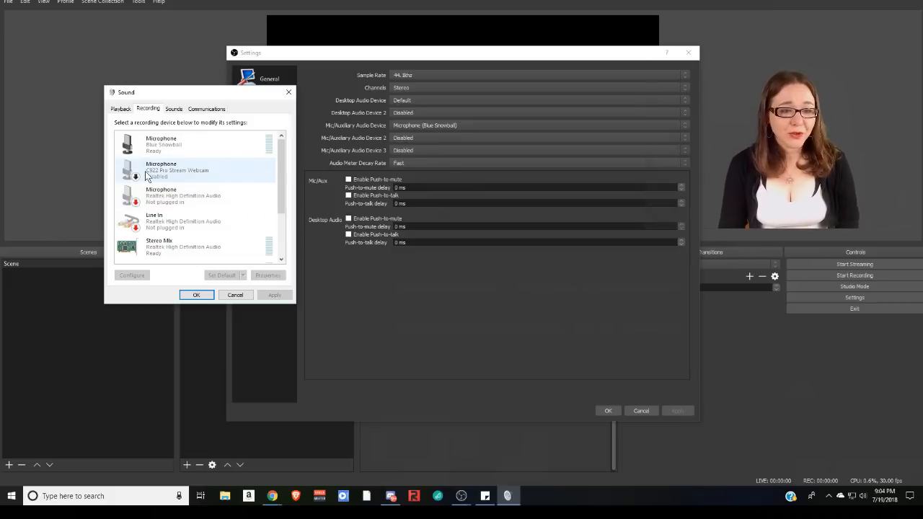
pyautogui.click(201, 174)
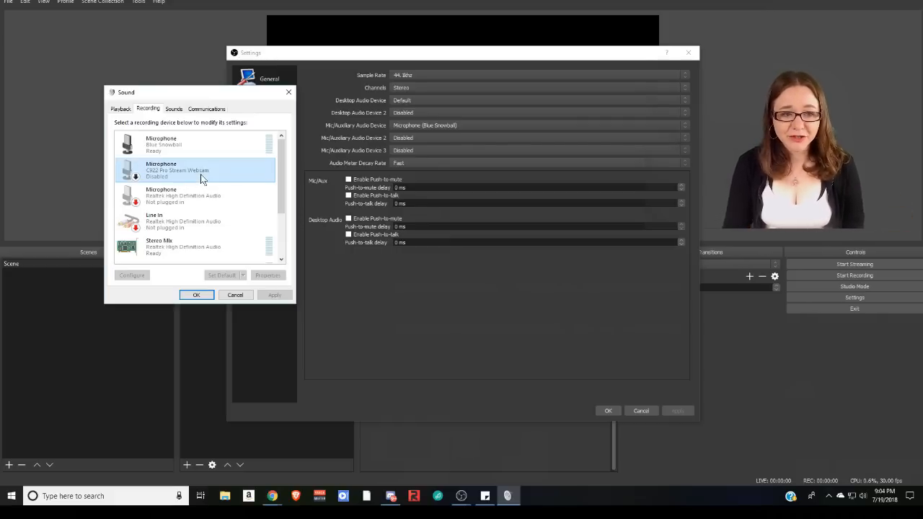
pyautogui.click(267, 275)
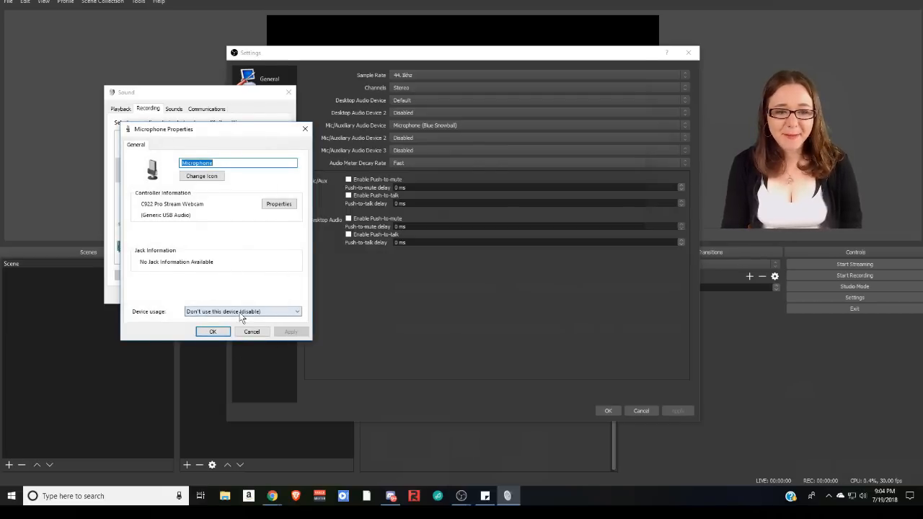
pyautogui.click(288, 315)
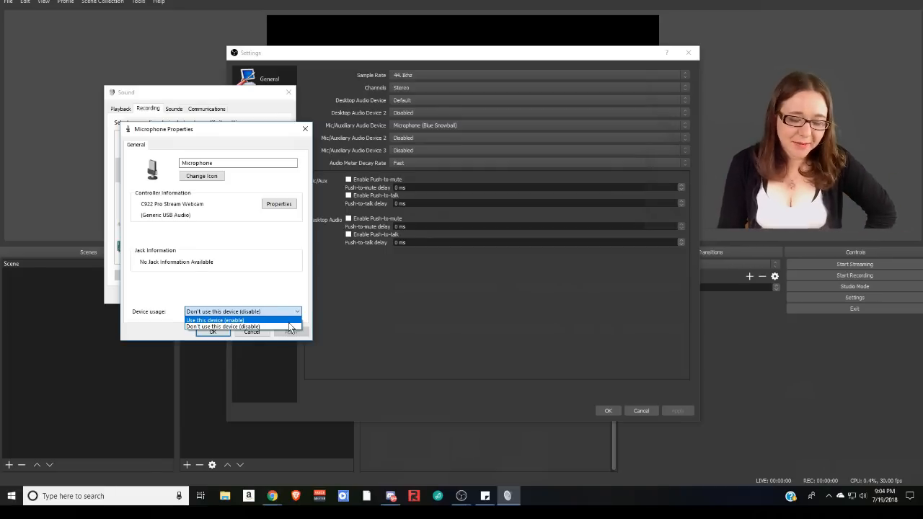
pyautogui.click(289, 326)
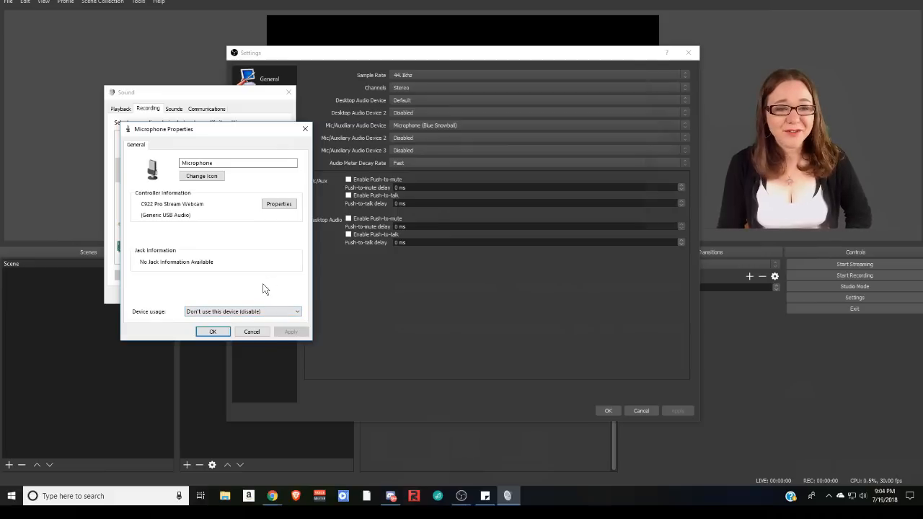
pyautogui.click(213, 331)
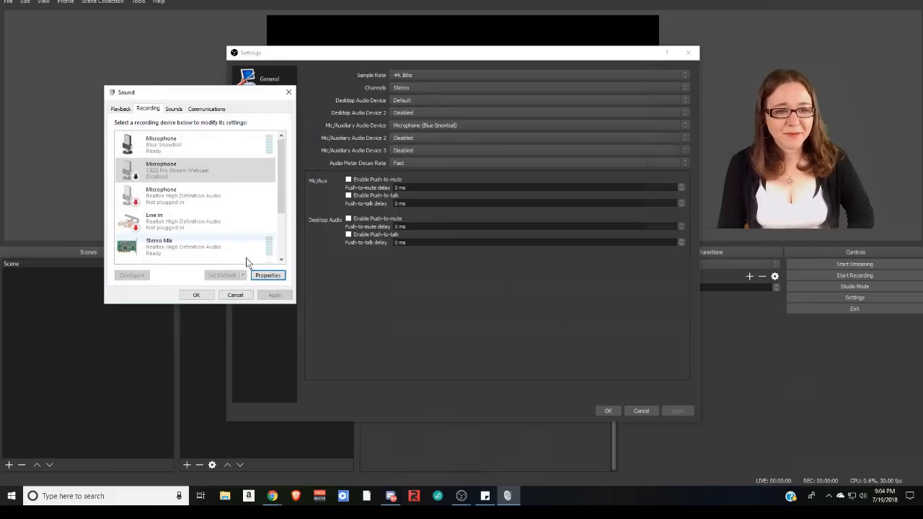
pyautogui.click(211, 294)
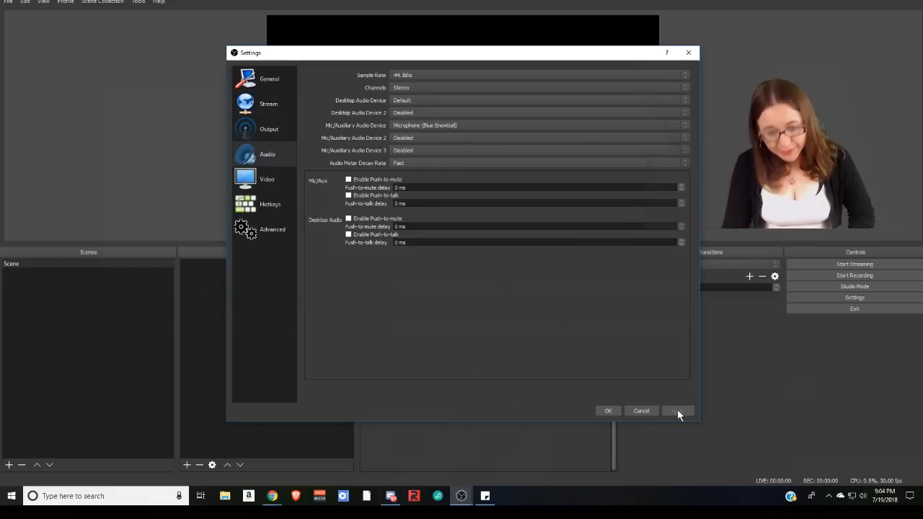
# Check DLive's requirements and set the base canvas resolution to 1280x720.
pyautogui.click(258, 182)
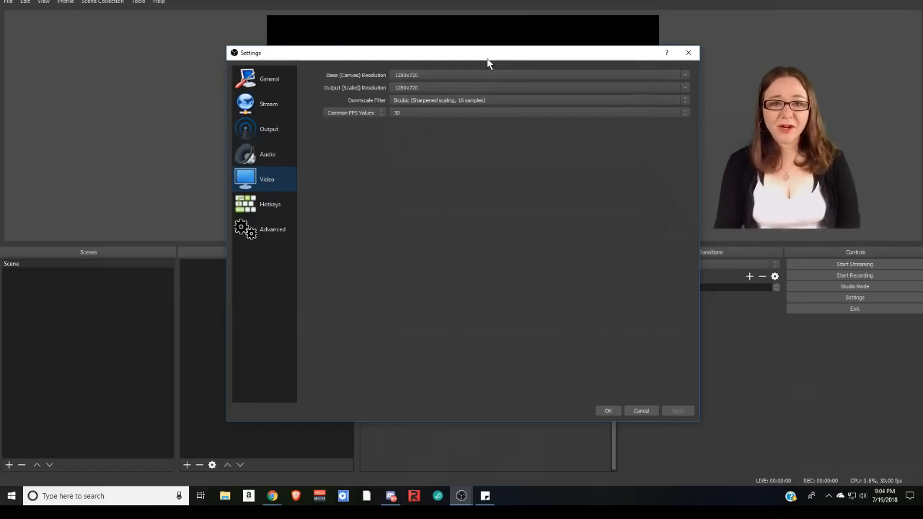
pyautogui.moveTo(272, 495)
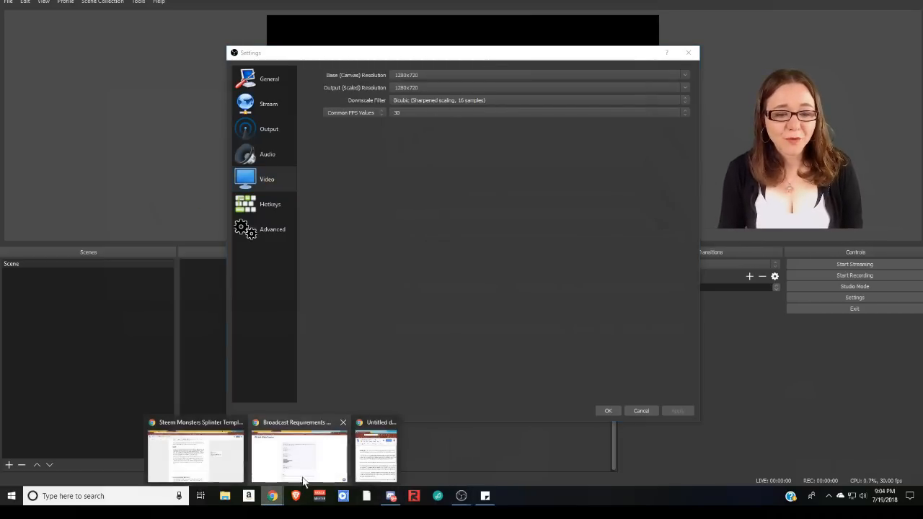
pyautogui.click(301, 471)
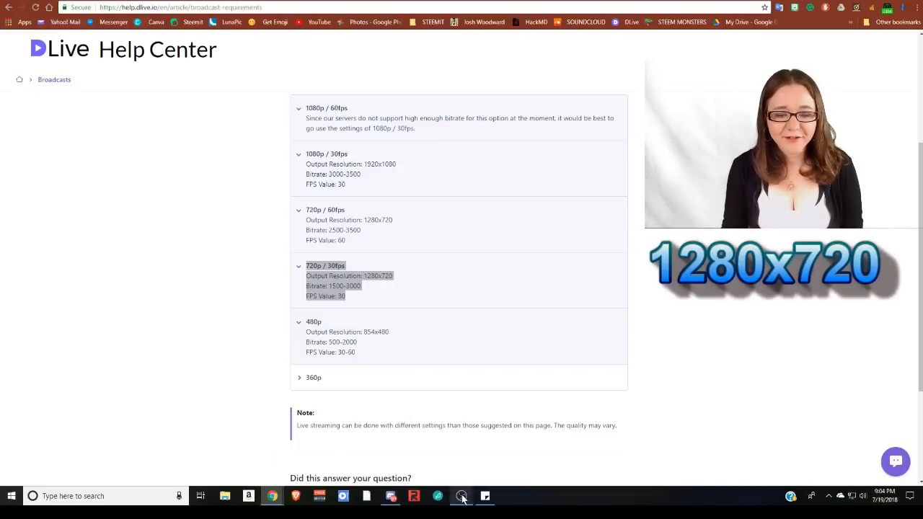
pyautogui.moveTo(461, 497)
pyautogui.click(500, 451)
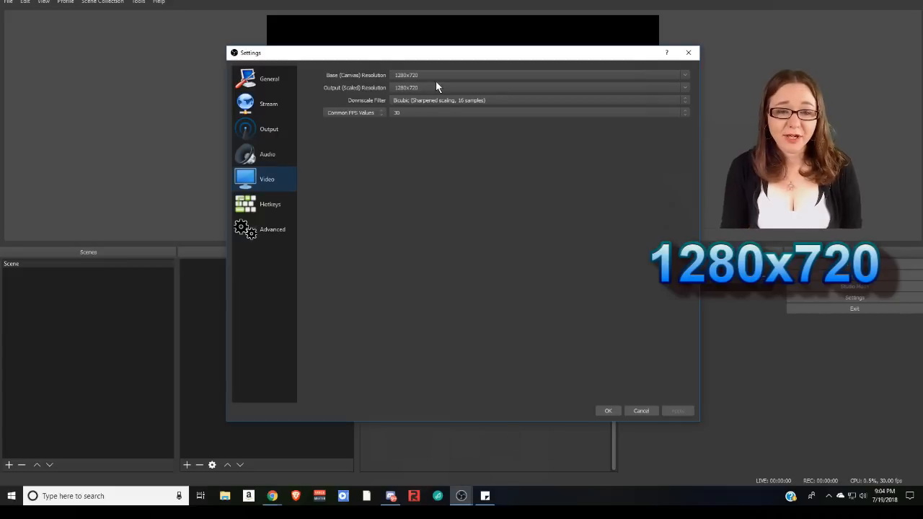
pyautogui.click(684, 75)
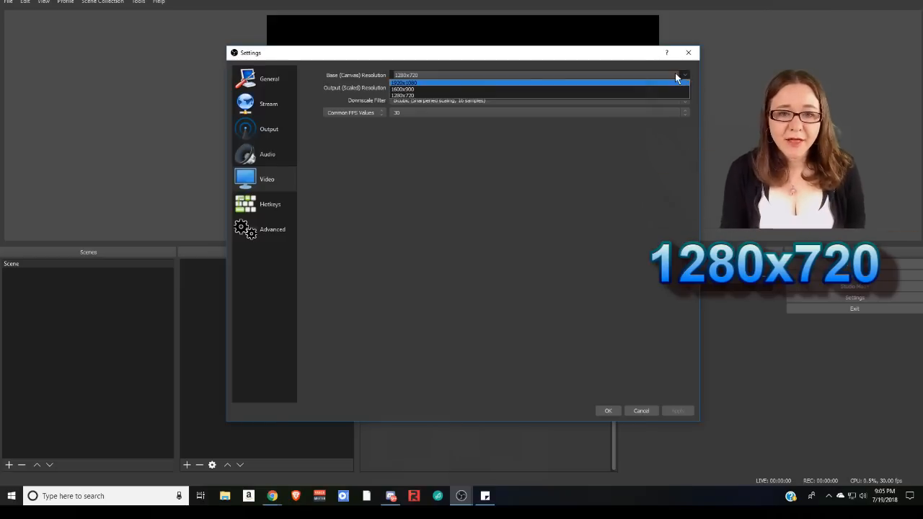
pyautogui.click(669, 96)
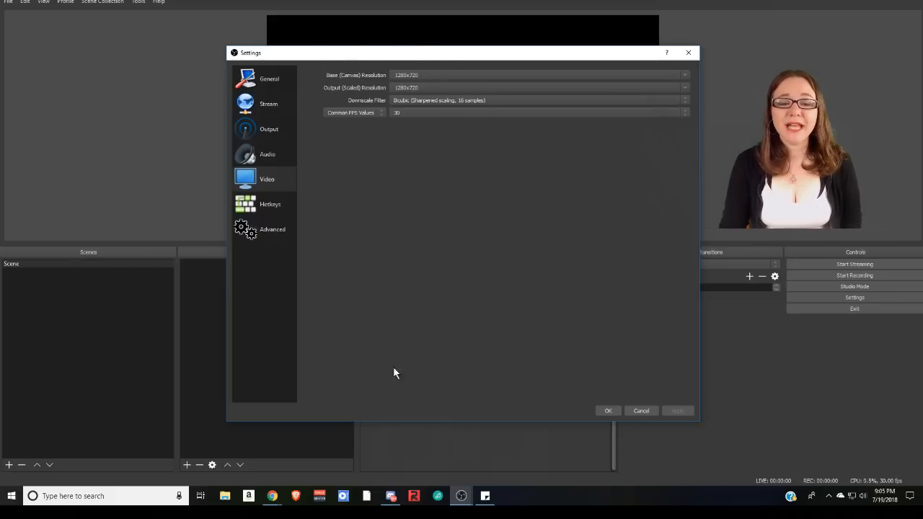
# Recheck DLive's page and set Common FPS Values to 30.
pyautogui.click(272, 495)
pyautogui.click(303, 470)
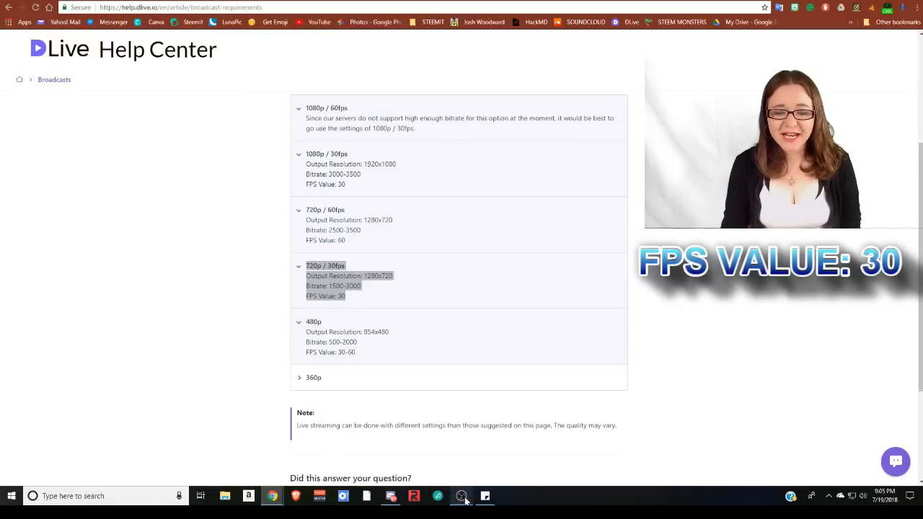
pyautogui.moveTo(462, 495)
pyautogui.click(492, 458)
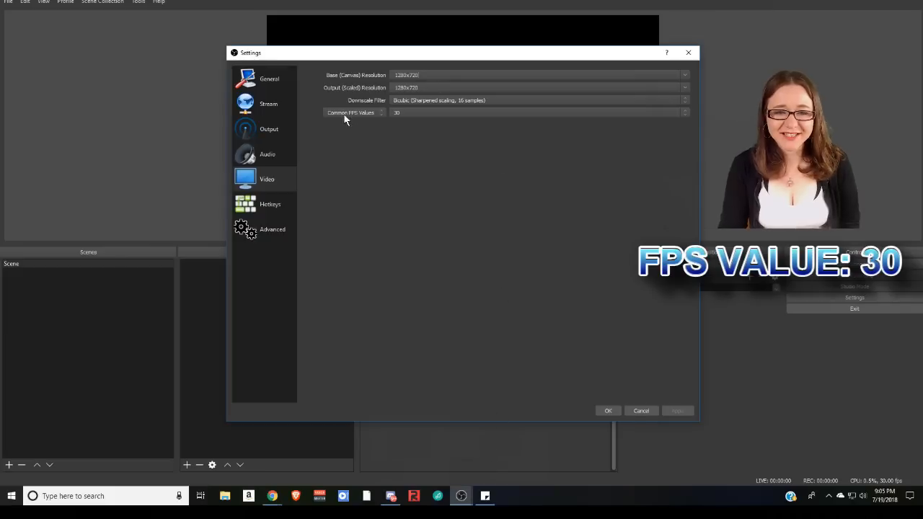
pyautogui.click(406, 114)
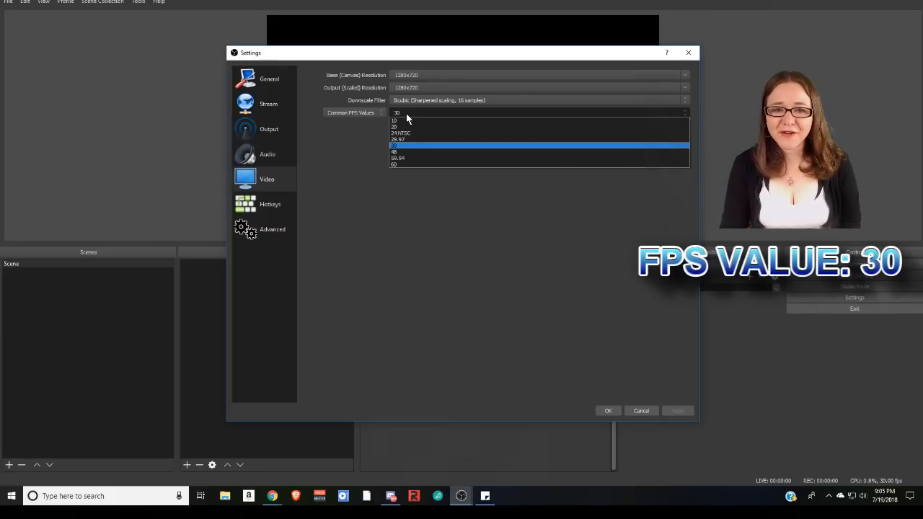
pyautogui.click(423, 147)
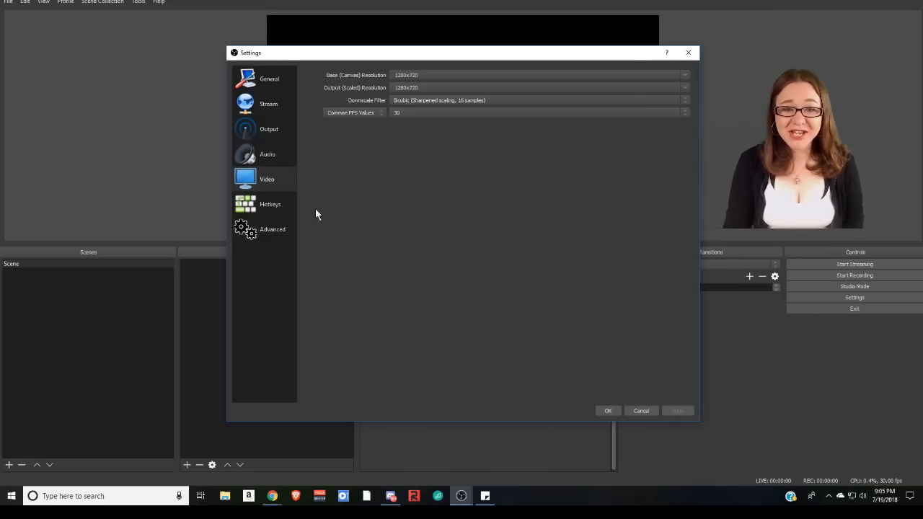
# Remove '%CCYY-' from the Advanced filename format, leaving '%MM-%DD %hh-%mm-', and apply.
pyautogui.click(268, 206)
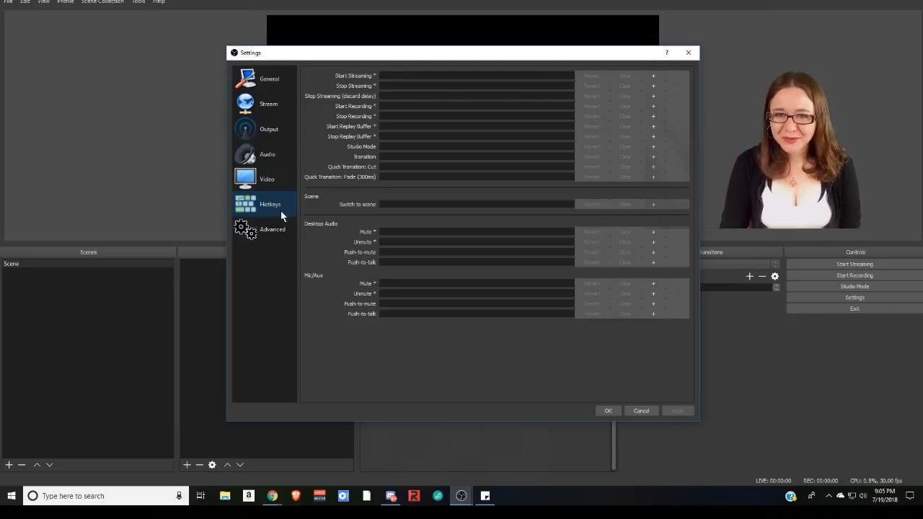
pyautogui.click(274, 231)
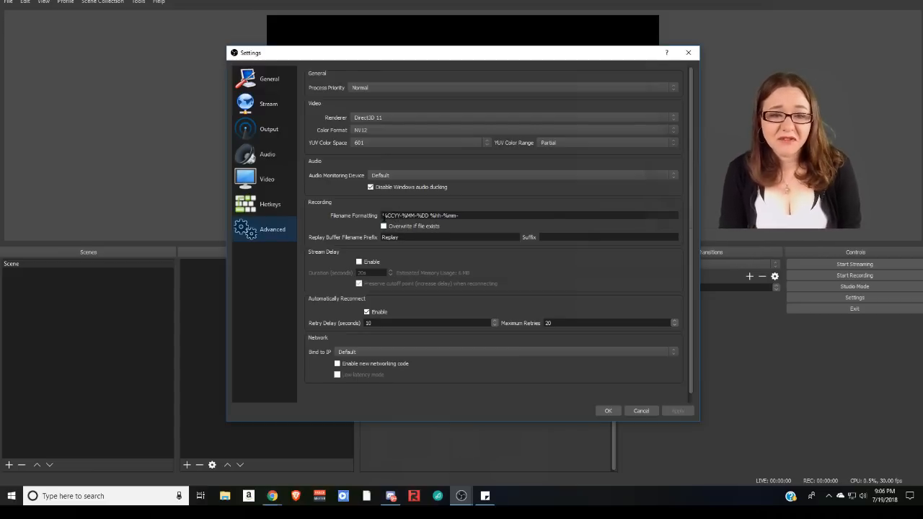
pyautogui.click(469, 214)
pyautogui.moveTo(469, 215)
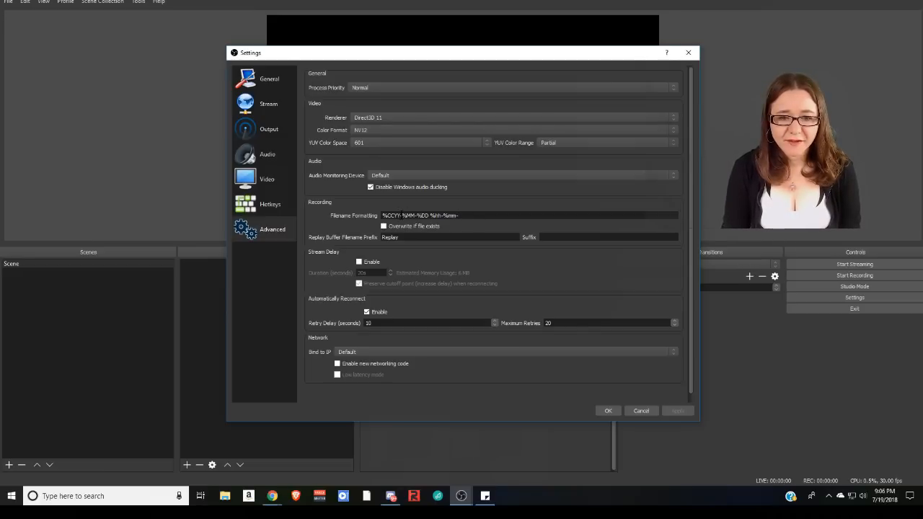
pyautogui.press('BackSpace')
pyautogui.press('BackSpace')
pyautogui.press('BackSpace')
pyautogui.press('BackSpace')
pyautogui.press('BackSpace')
pyautogui.press('BackSpace')
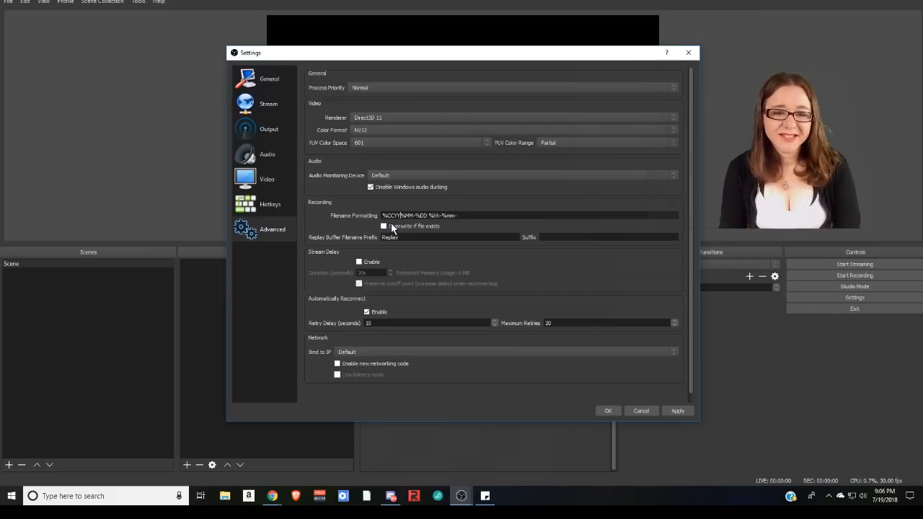
pyautogui.click(481, 210)
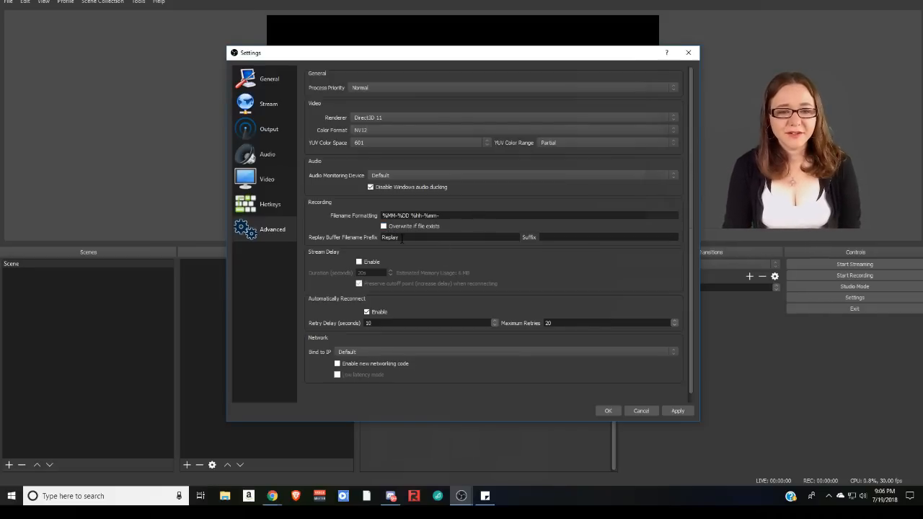
pyautogui.click(677, 411)
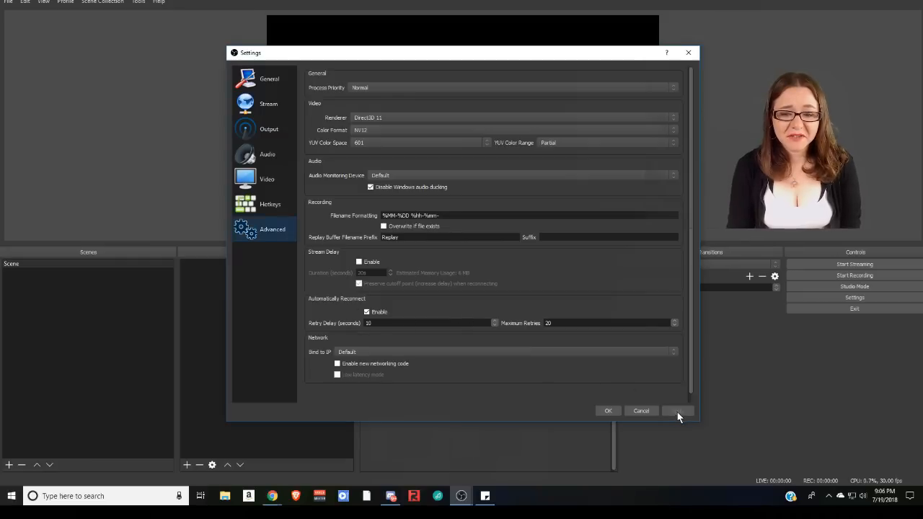
# Glance at the General and Stream settings, then close Settings with OK.
pyautogui.click(269, 81)
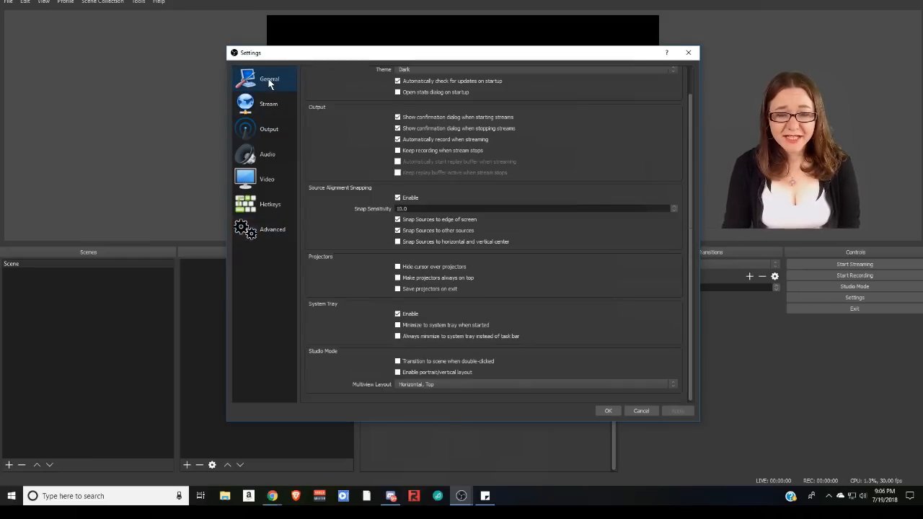
pyautogui.click(267, 108)
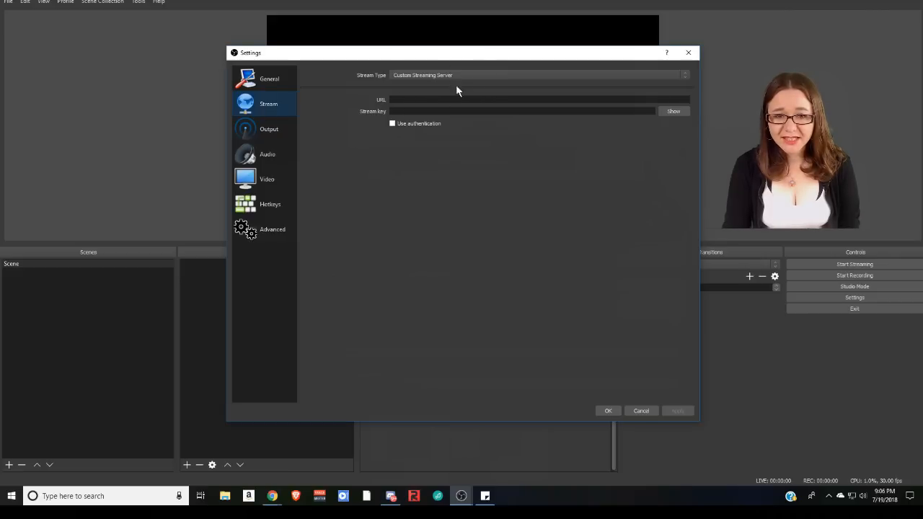
pyautogui.click(607, 411)
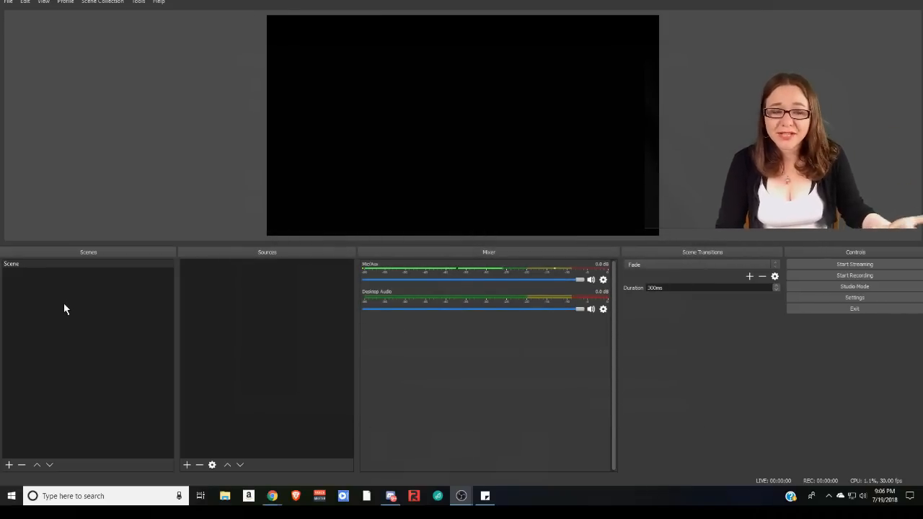
# Rename the only scene to 'Sunshine!' and bring up the add-source list.
pyautogui.click(104, 2)
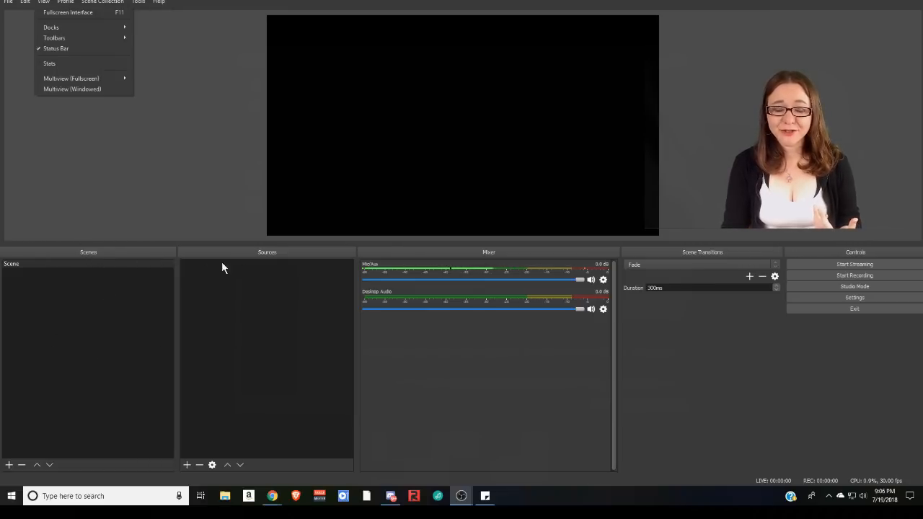
pyautogui.click(13, 265)
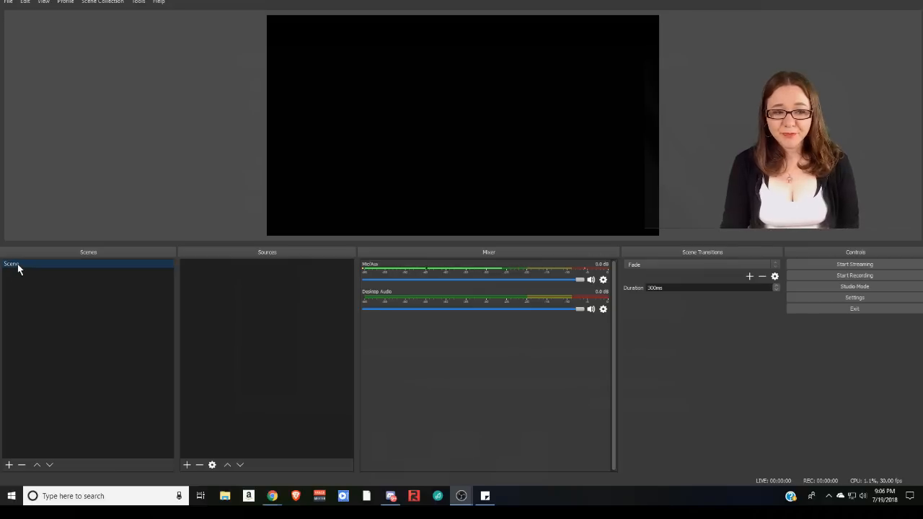
pyautogui.rightClick(18, 268)
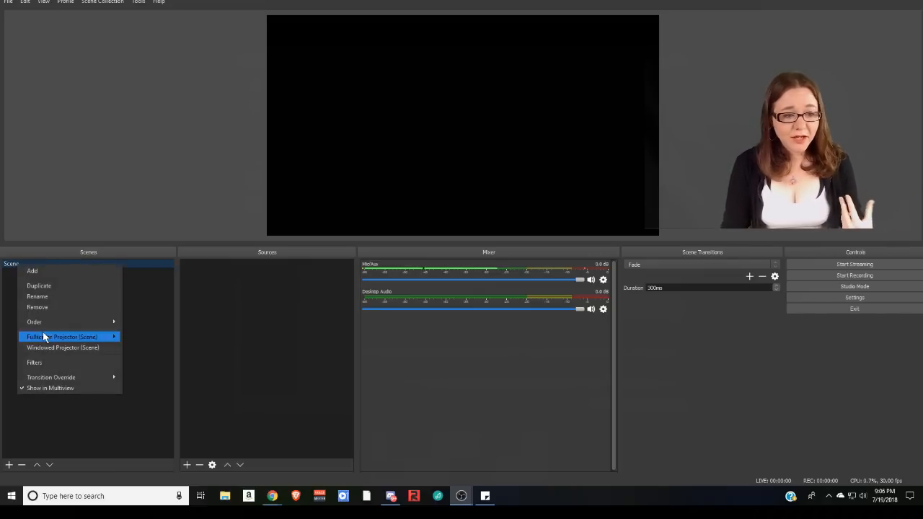
pyautogui.click(69, 297)
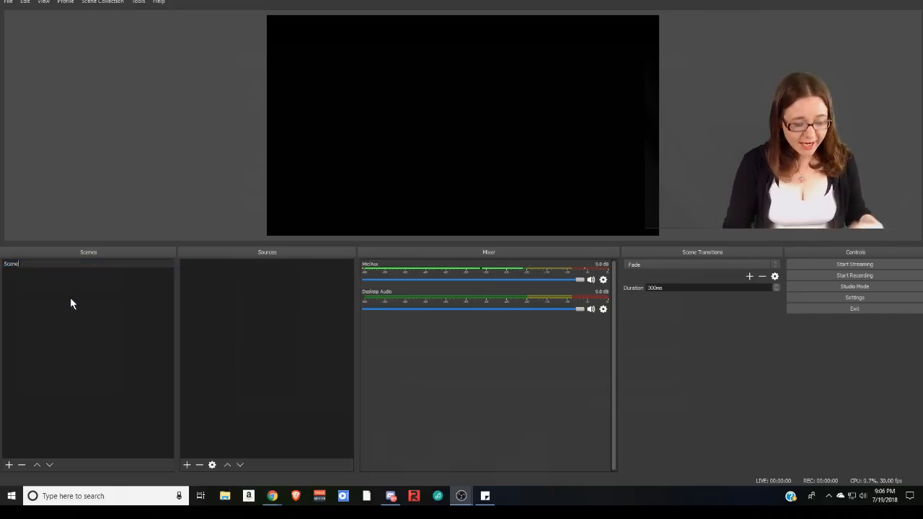
pyautogui.press('BackSpace')
pyautogui.press('BackSpace')
pyautogui.press('BackSpace')
pyautogui.press('BackSpace')
pyautogui.write('Sunshine')
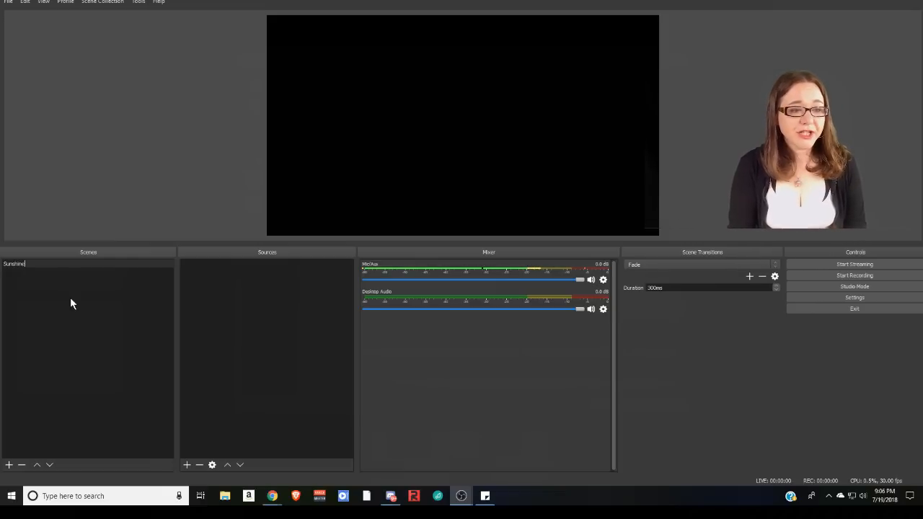
pyautogui.write('!')
pyautogui.press('Return')
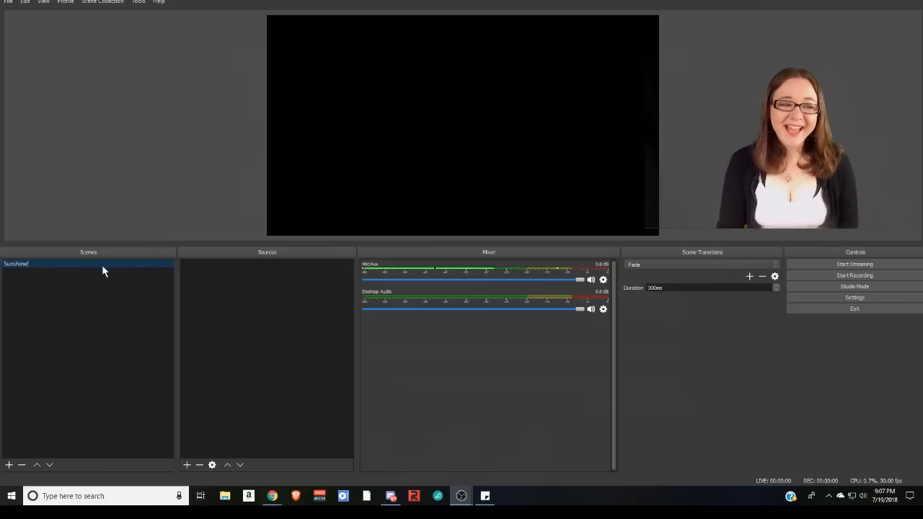
pyautogui.click(187, 465)
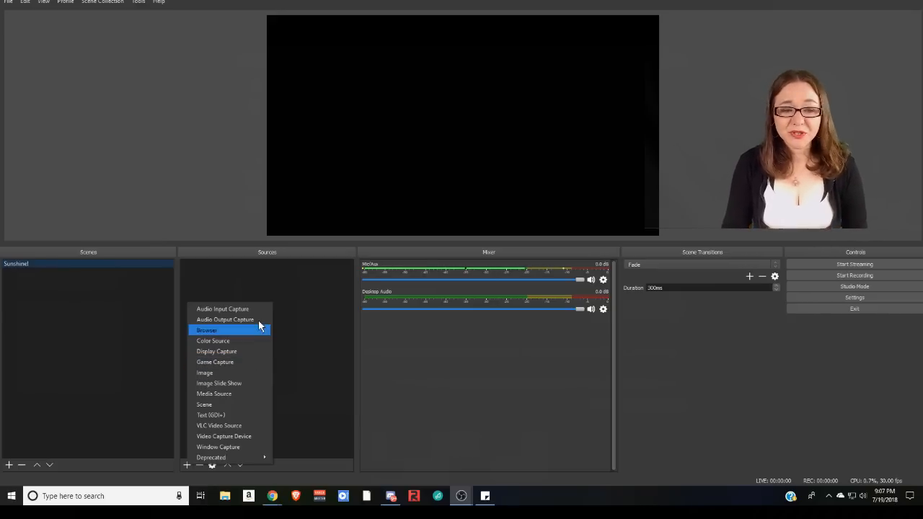
# Create a new image source named Clouds.
pyautogui.click(238, 372)
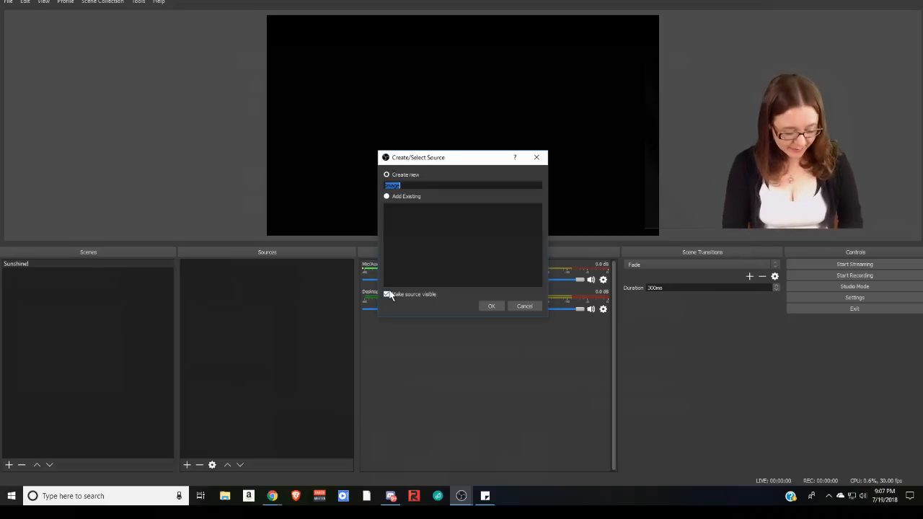
pyautogui.write('Cloudss')
pyautogui.press('BackSpace')
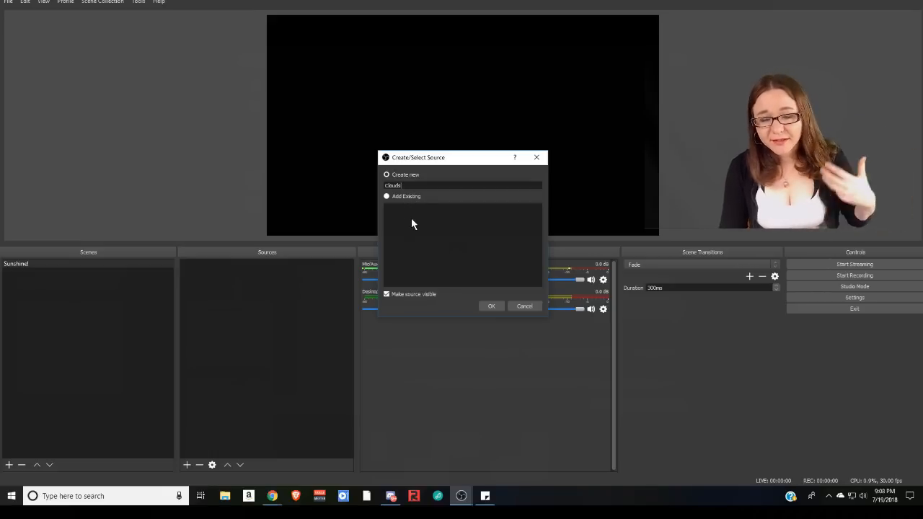
pyautogui.click(497, 308)
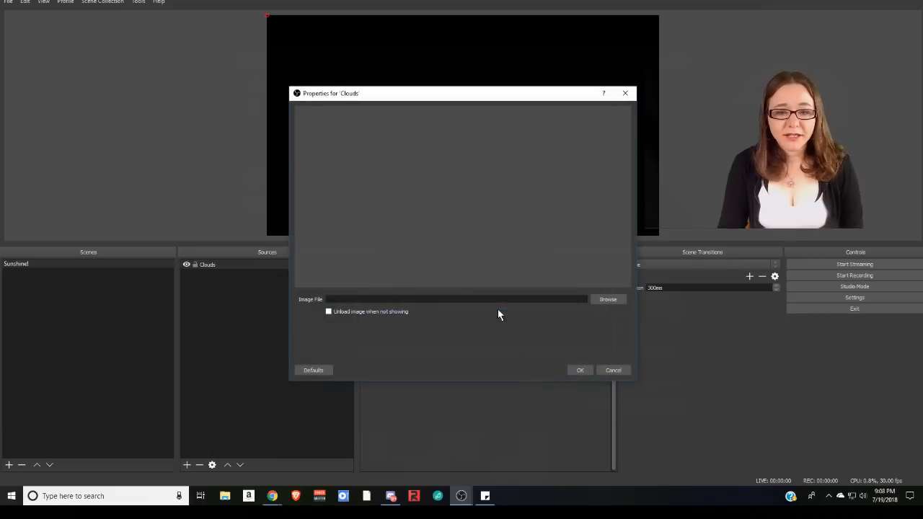
# Load the blue sky background from Saved Pictures > Video Backgrounds and stretch it to fill the canvas.
pyautogui.click(608, 299)
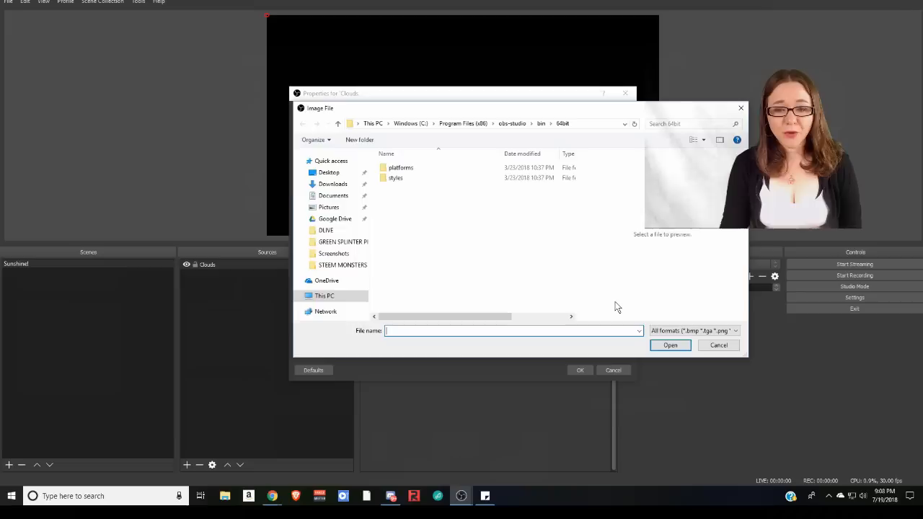
pyautogui.click(336, 207)
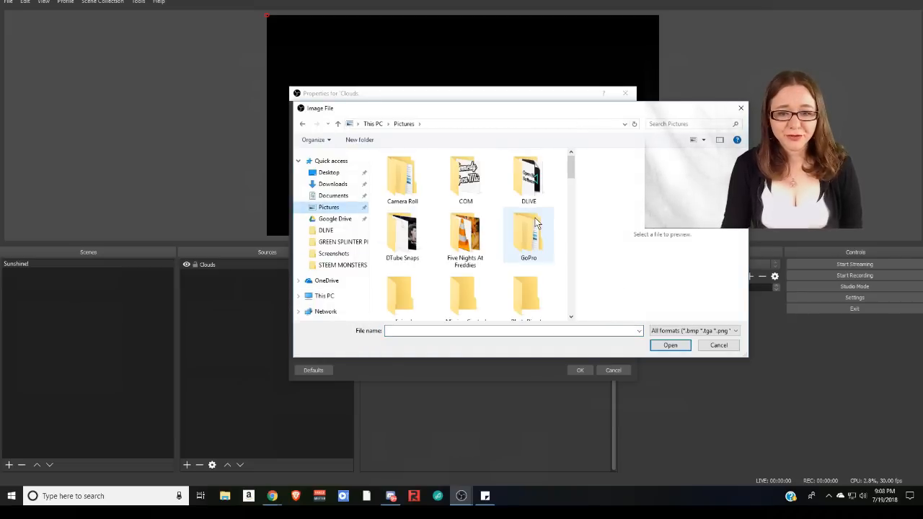
pyautogui.scroll(-2, 492, 259)
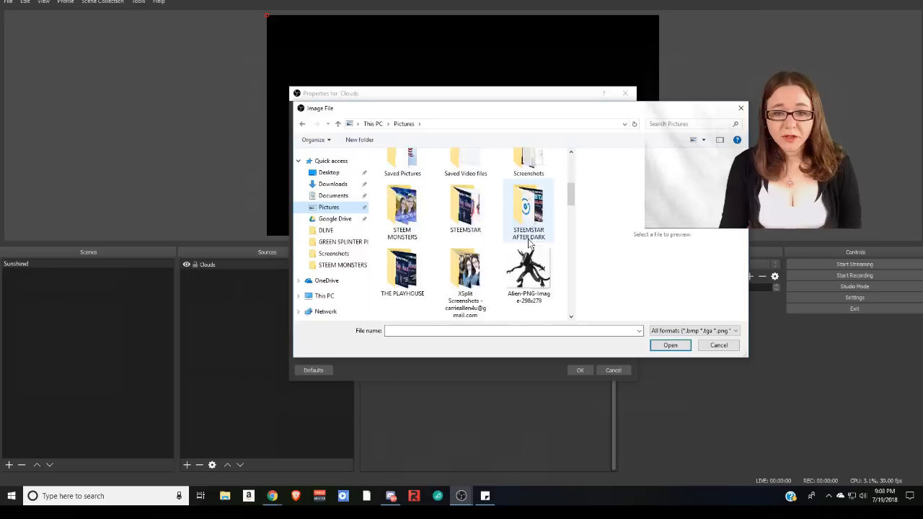
pyautogui.scroll(1, 530, 224)
pyautogui.doubleClick(404, 242)
pyautogui.scroll(-1, 432, 230)
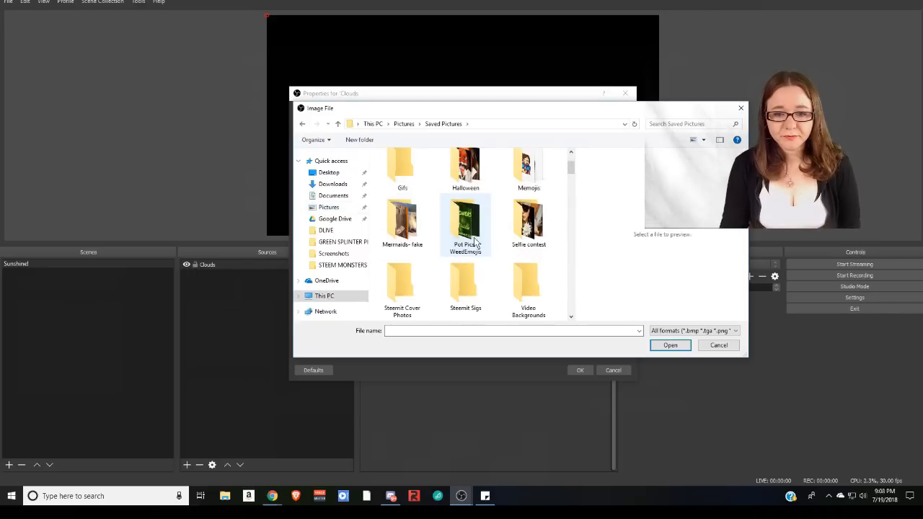
pyautogui.scroll(-2, 490, 209)
pyautogui.doubleClick(526, 177)
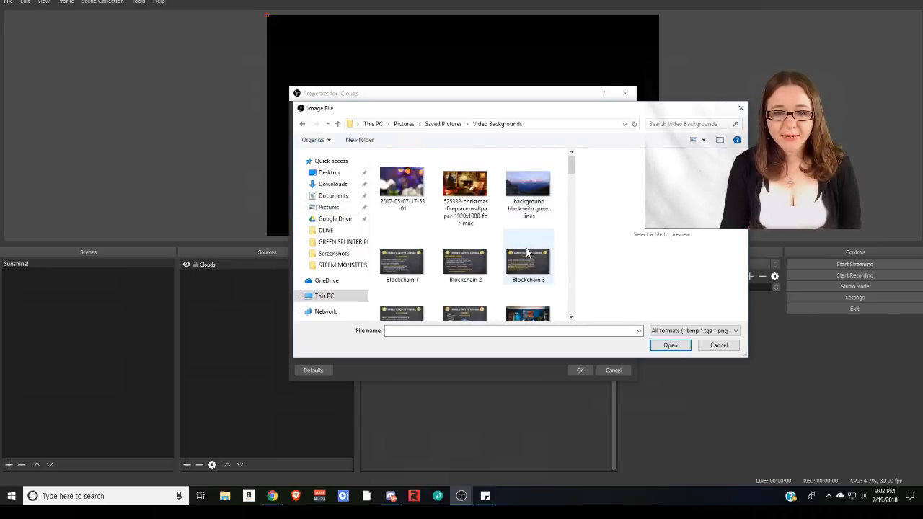
pyautogui.scroll(-3, 468, 252)
pyautogui.click(402, 292)
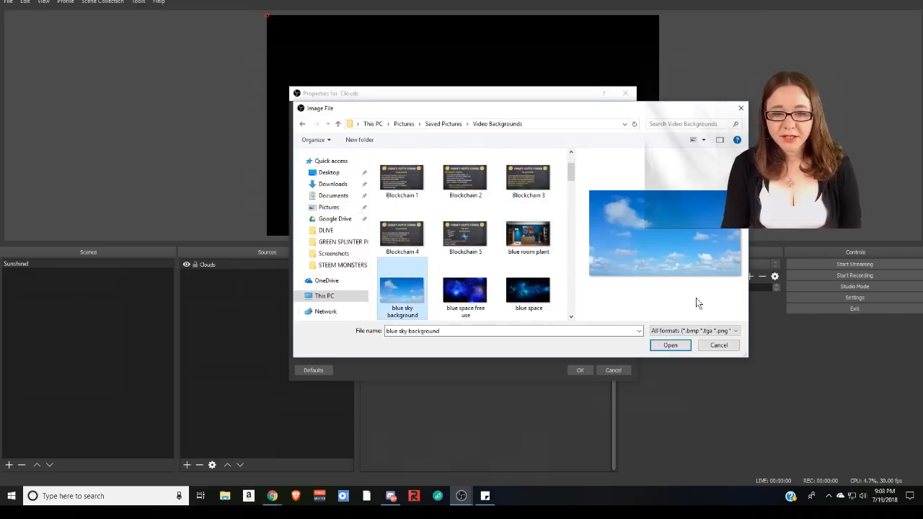
pyautogui.click(678, 345)
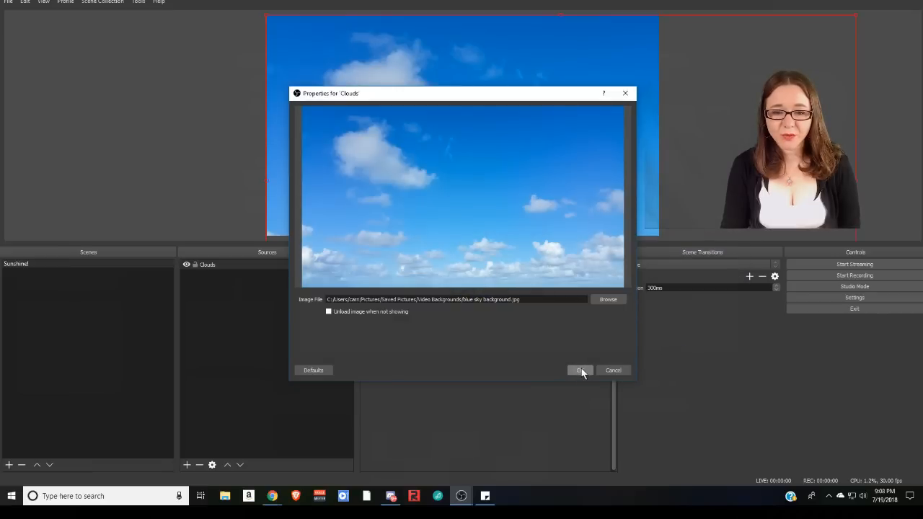
pyautogui.click(581, 371)
pyautogui.moveTo(267, 16); pyautogui.dragTo(301, 39)
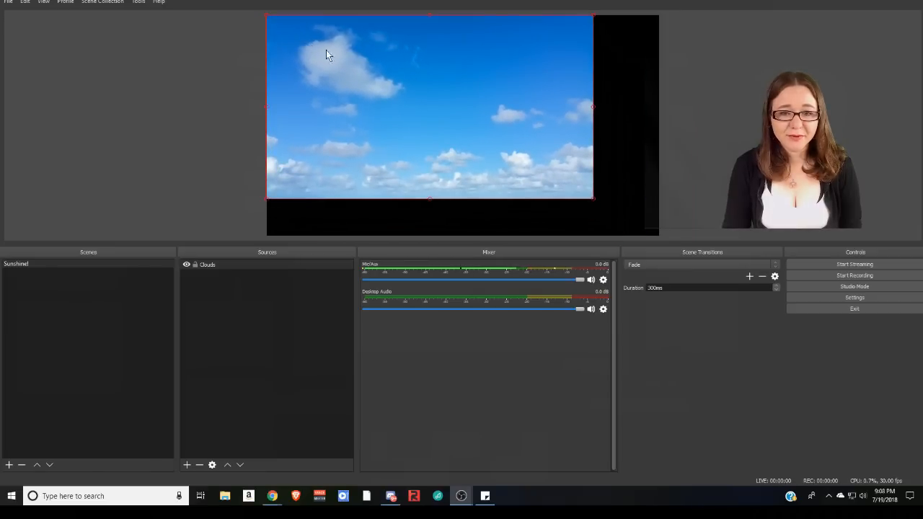
pyautogui.moveTo(593, 196); pyautogui.dragTo(656, 232)
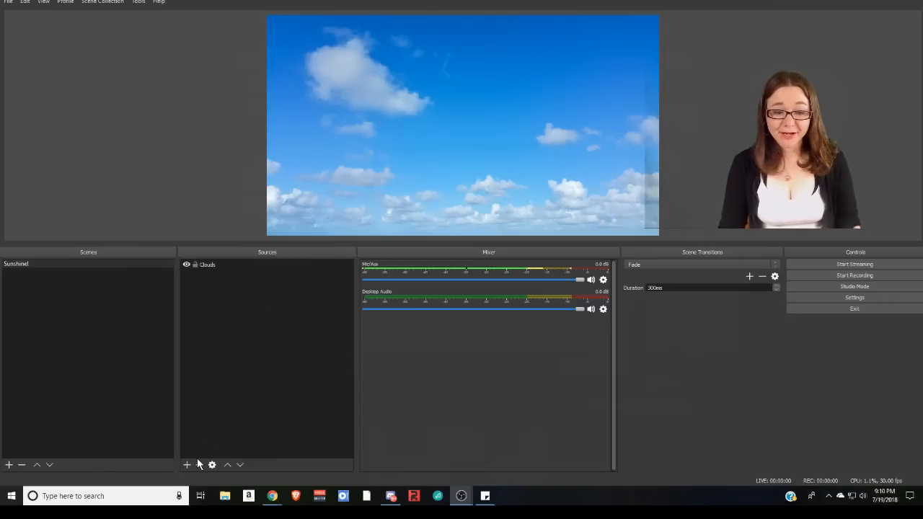
# Add a Window Capture source of the chrome.exe window showing the DLive page.
pyautogui.click(186, 464)
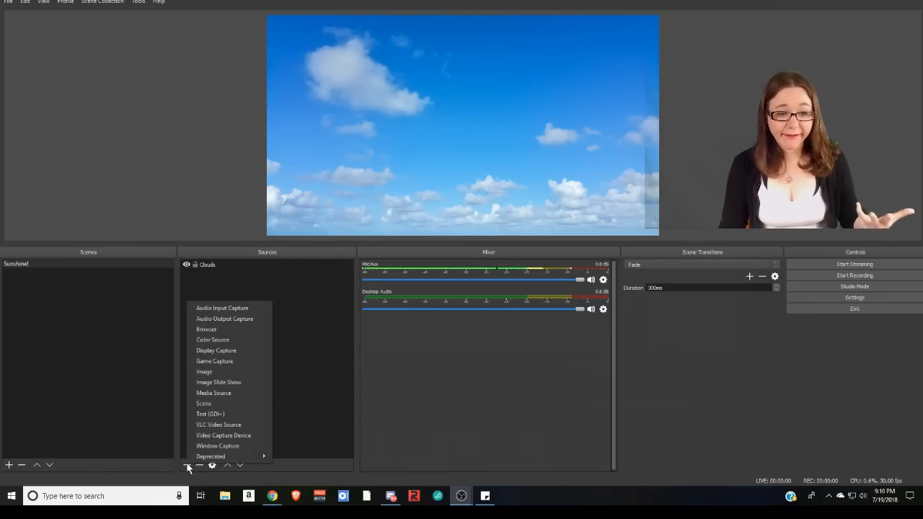
pyautogui.click(252, 445)
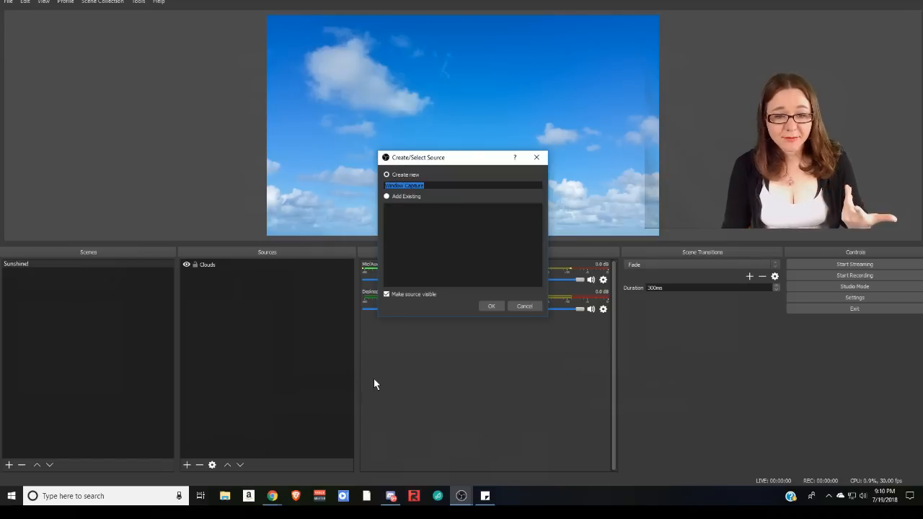
pyautogui.click(493, 307)
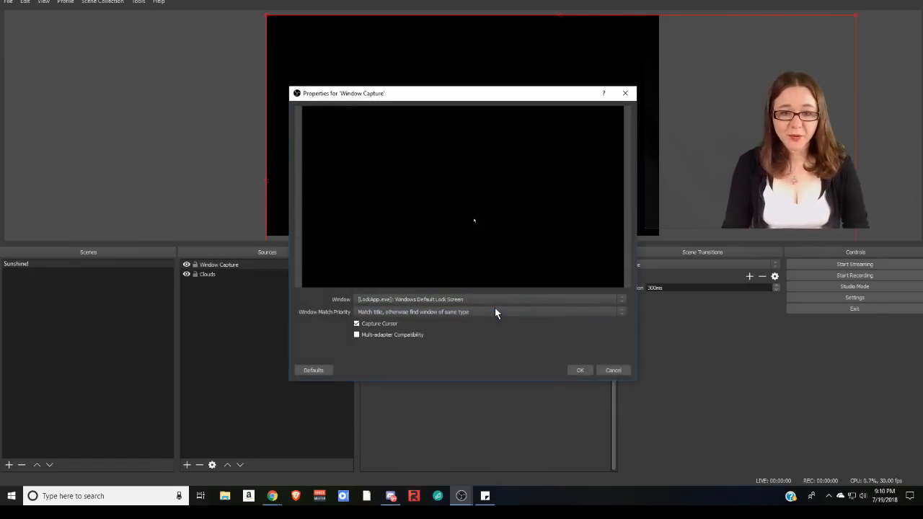
pyautogui.click(572, 299)
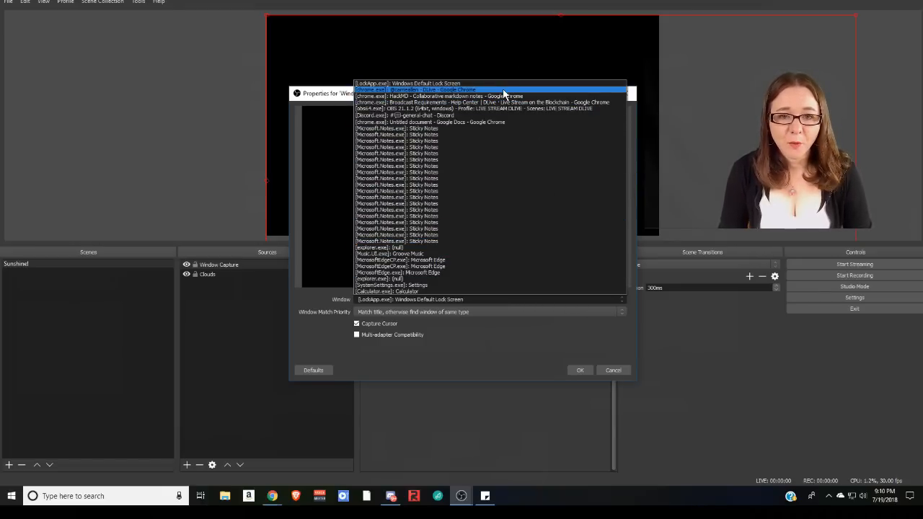
pyautogui.click(484, 89)
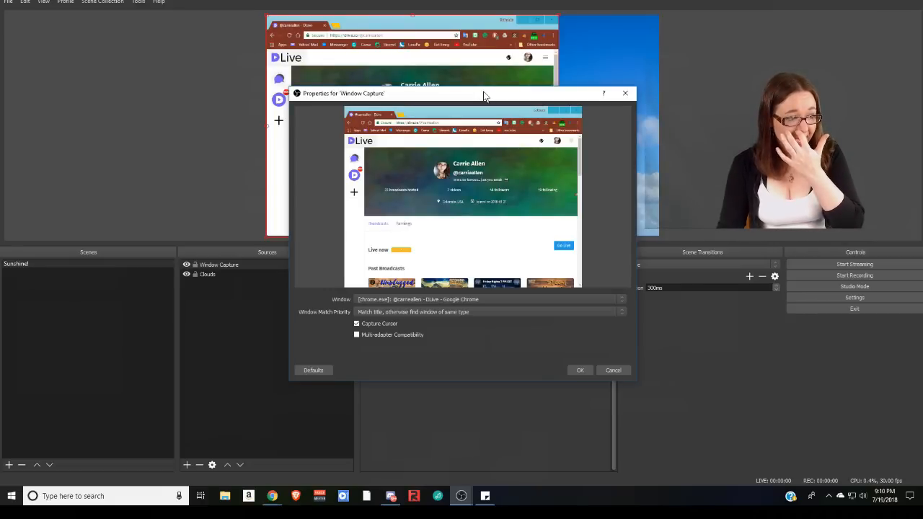
pyautogui.moveTo(524, 100); pyautogui.dragTo(790, 97)
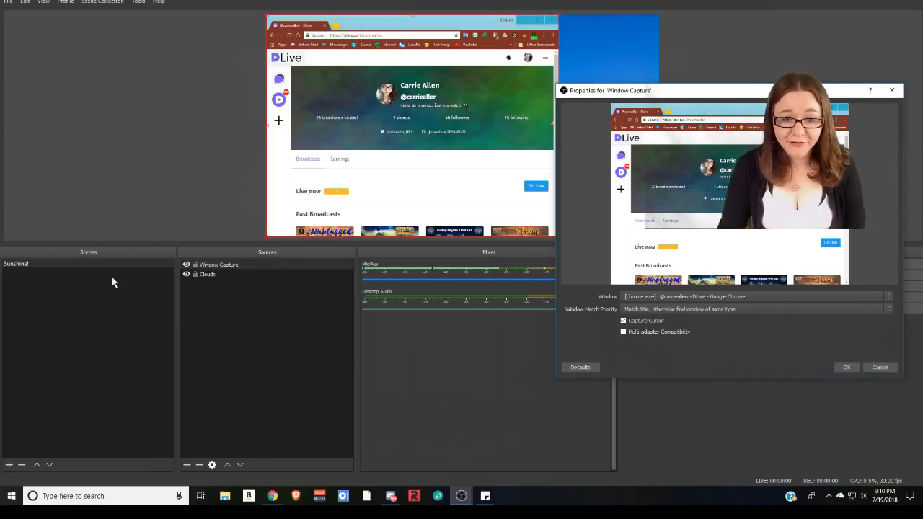
pyautogui.scroll(-10, 423, 150)
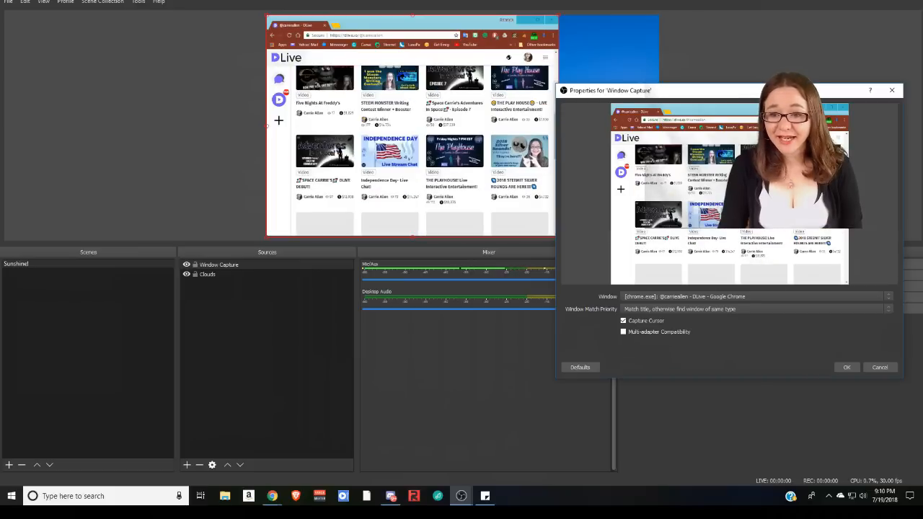
pyautogui.scroll(-2, 411, 144)
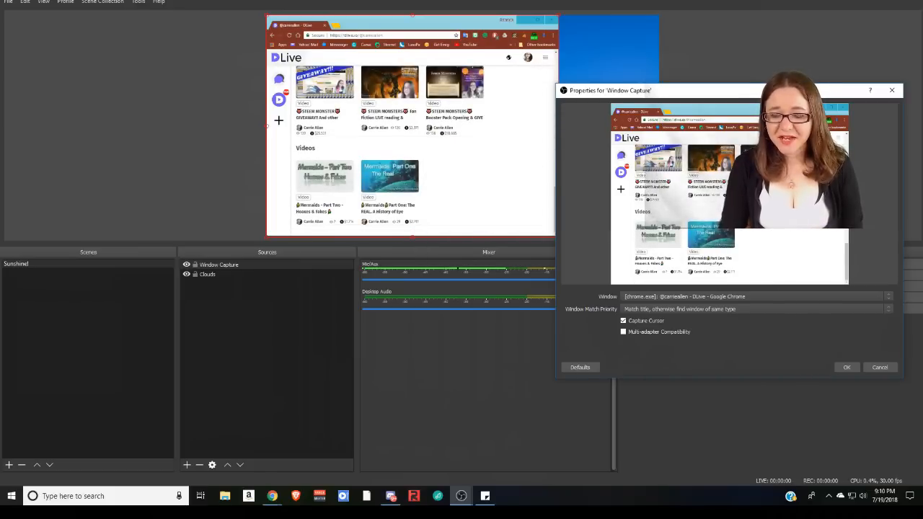
pyautogui.click(846, 368)
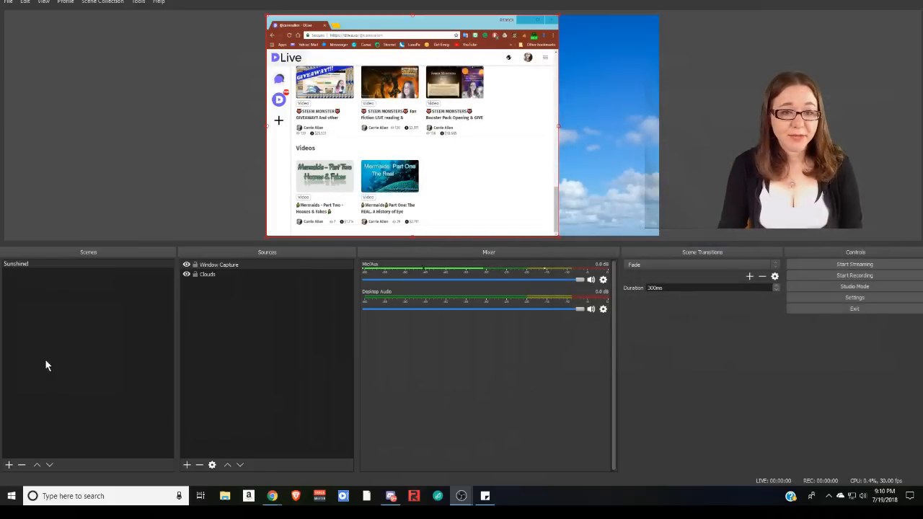
# Shrink the Chrome window capture and move it to the upper right over the sky.
pyautogui.moveTo(557, 15); pyautogui.dragTo(436, 110)
pyautogui.moveTo(389, 168); pyautogui.dragTo(584, 118)
pyautogui.moveTo(550, 57); pyautogui.dragTo(530, 67)
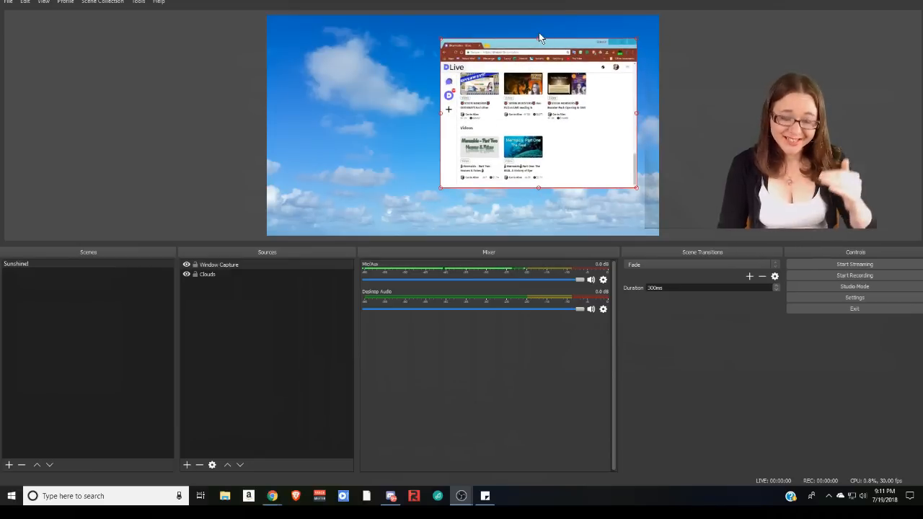
# Crop Chrome's tab and address bars and a sliver of the bottom edge off the capture.
pyautogui.moveTo(539, 44); pyautogui.dragTo(535, 64)
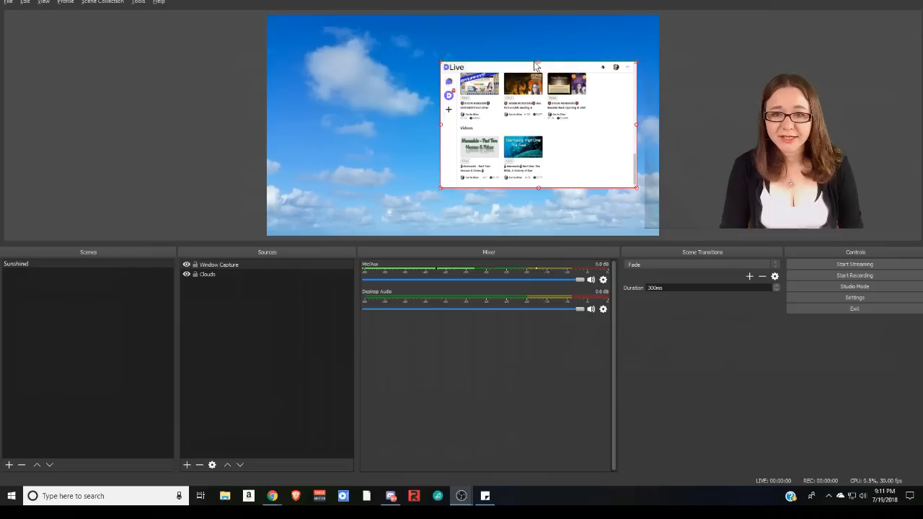
pyautogui.moveTo(636, 124); pyautogui.dragTo(631, 123)
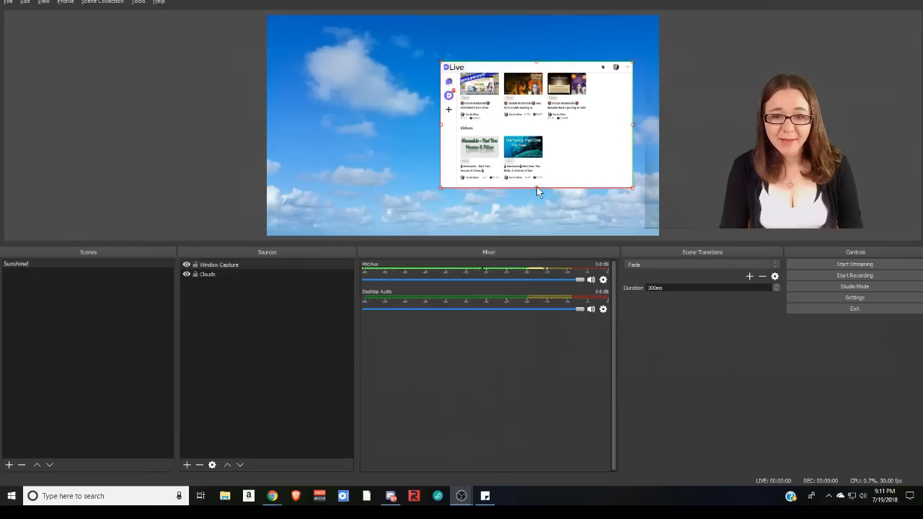
pyautogui.moveTo(536, 187); pyautogui.dragTo(539, 183)
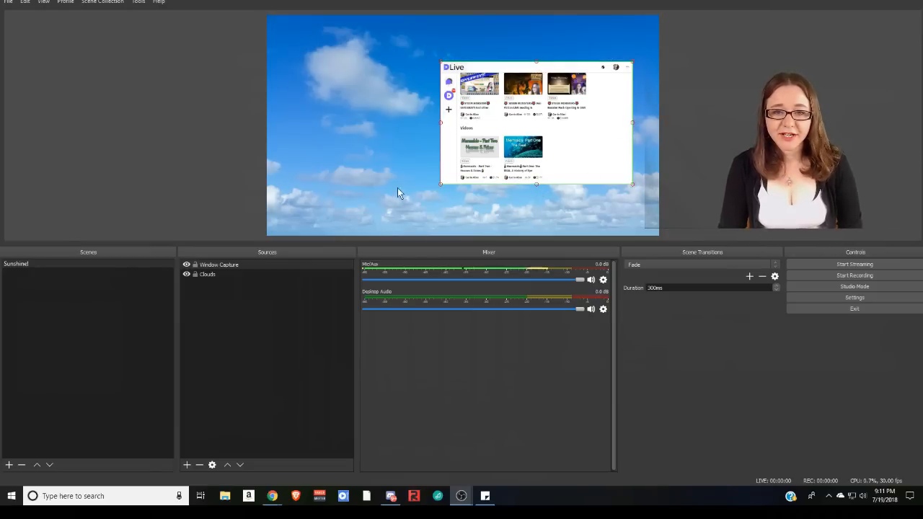
pyautogui.scroll(20, 536, 122)
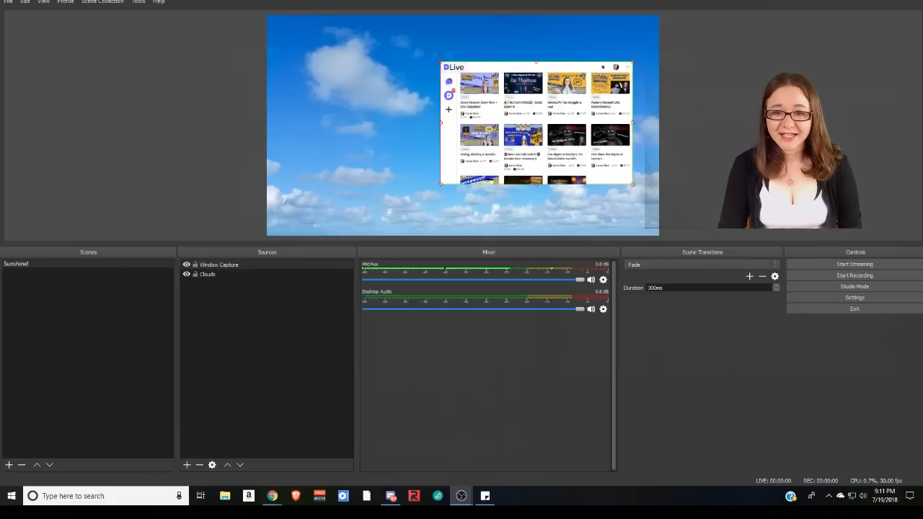
pyautogui.scroll(-10, 536, 123)
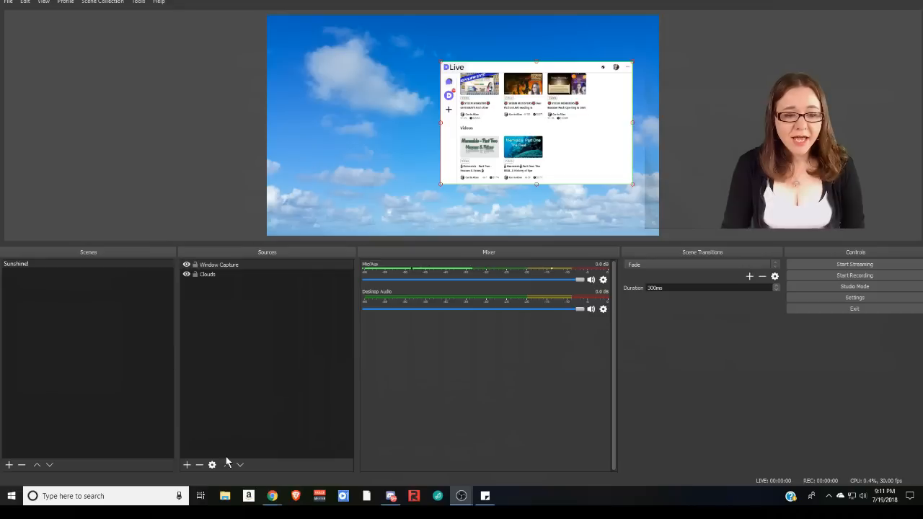
# Add a Browser source with the default name and paste the DLive channel URL into it.
pyautogui.click(186, 465)
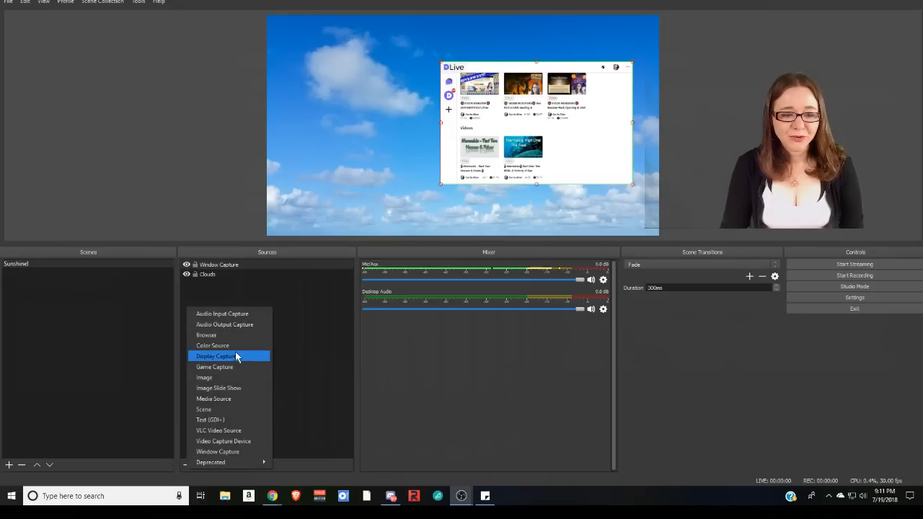
pyautogui.click(251, 335)
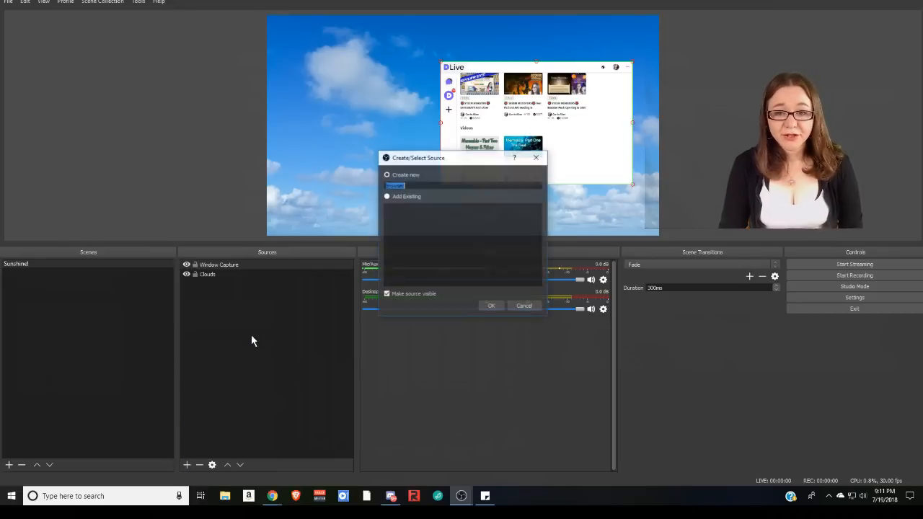
pyautogui.click(492, 305)
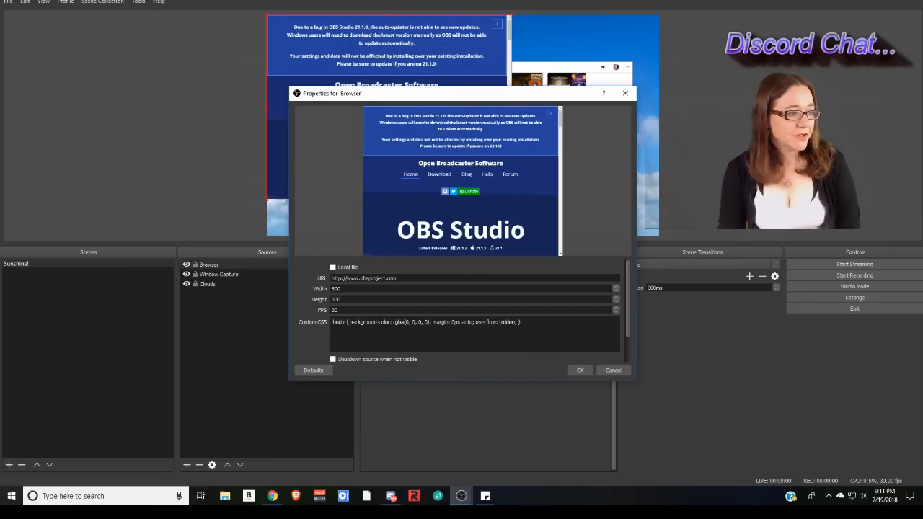
pyautogui.click(272, 496)
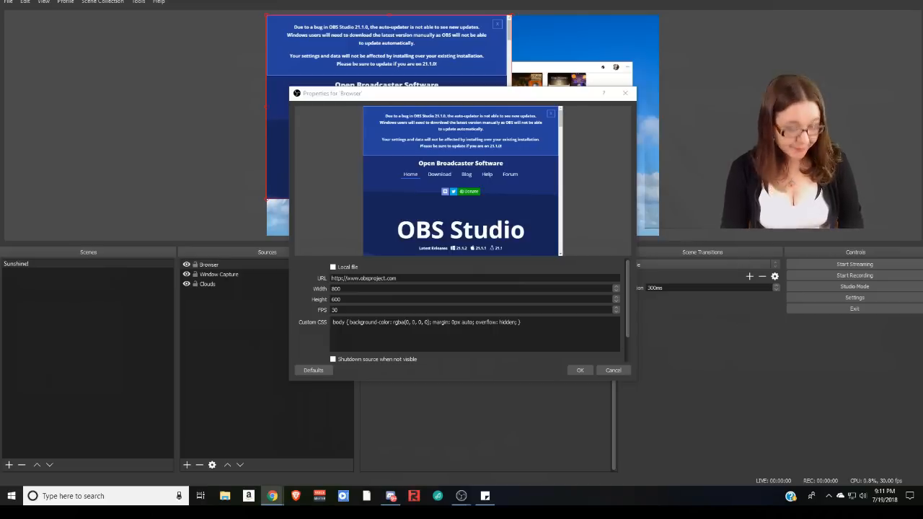
pyautogui.hotkey('alt', 'Tab')
pyautogui.write('https://dlive.io/@carrieallen')
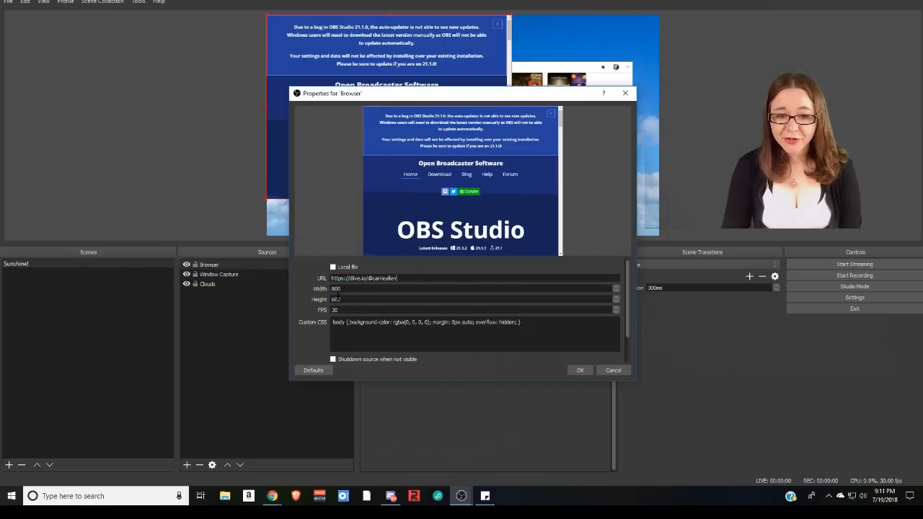
pyautogui.click(579, 369)
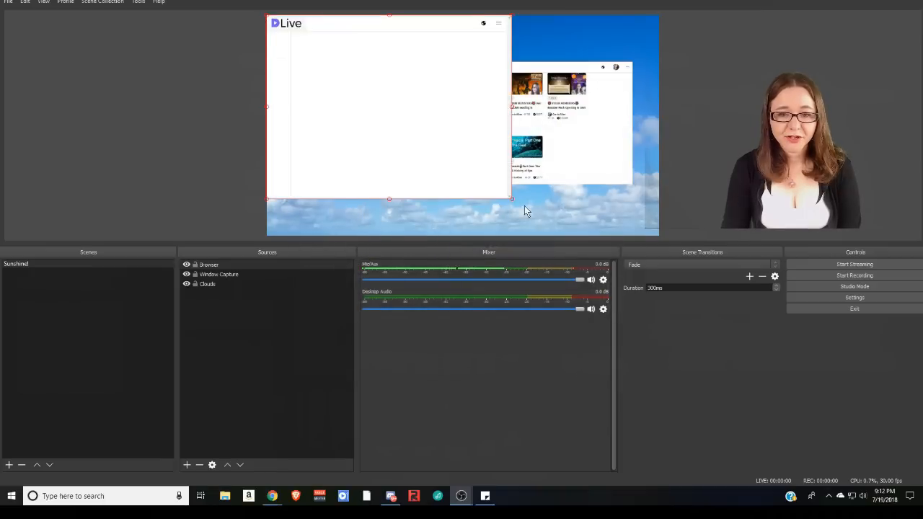
# Place the DLive browser source upper left and scroll its page to the top via Interact.
pyautogui.moveTo(511, 200); pyautogui.dragTo(407, 115)
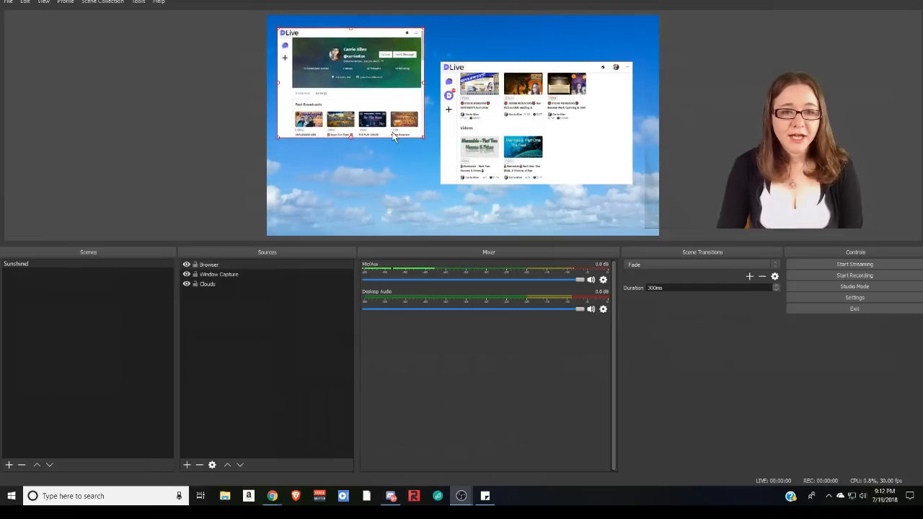
pyautogui.rightClick(359, 108)
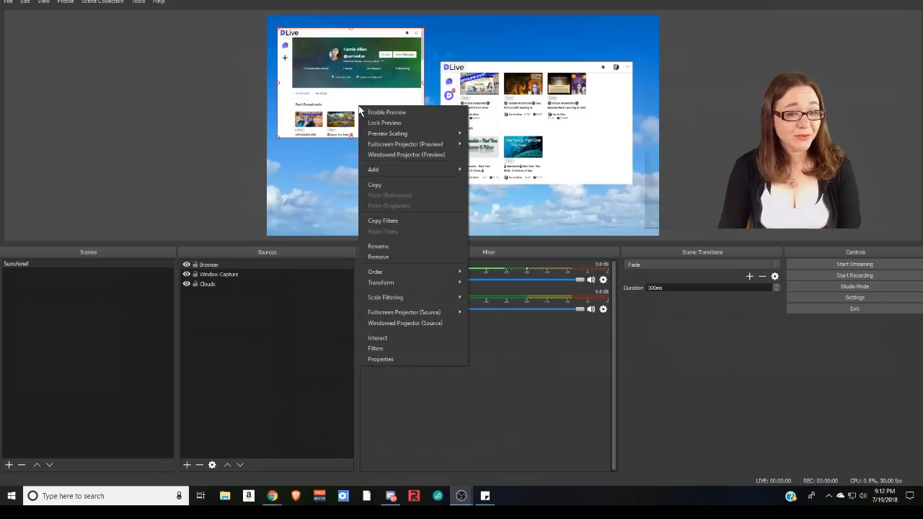
pyautogui.click(415, 339)
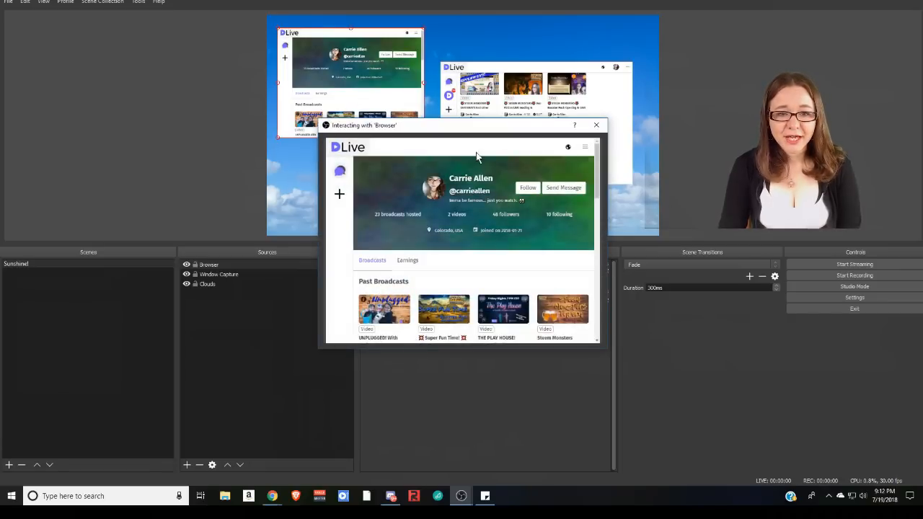
pyautogui.moveTo(475, 132); pyautogui.dragTo(795, 117)
pyautogui.scroll(-5, 778, 281)
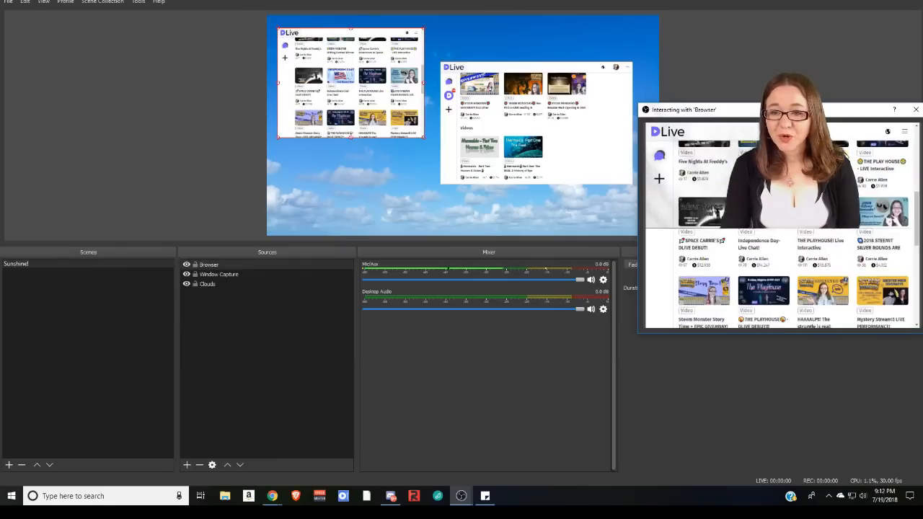
pyautogui.scroll(4, 779, 281)
pyautogui.scroll(1, 779, 281)
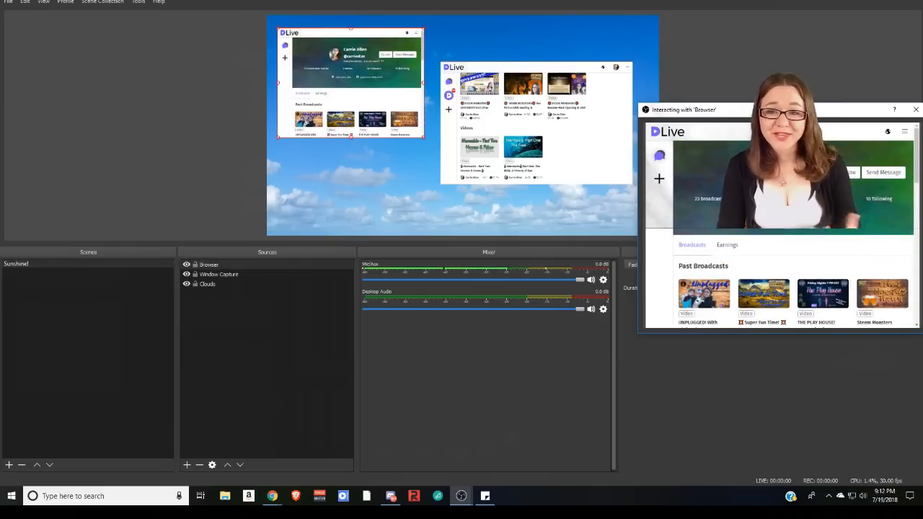
pyautogui.click(917, 109)
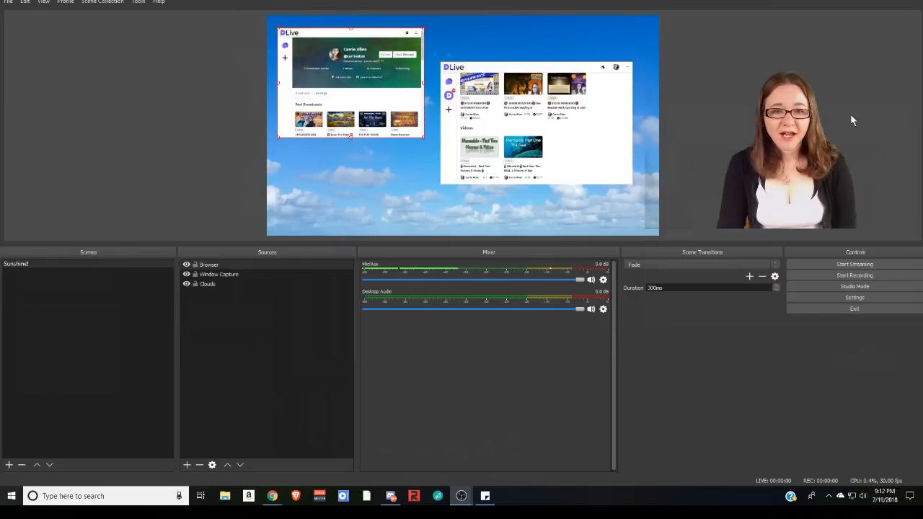
# Hide the DLive Browser source, deselect everything in the preview, and bring up the add-source list.
pyautogui.click(186, 265)
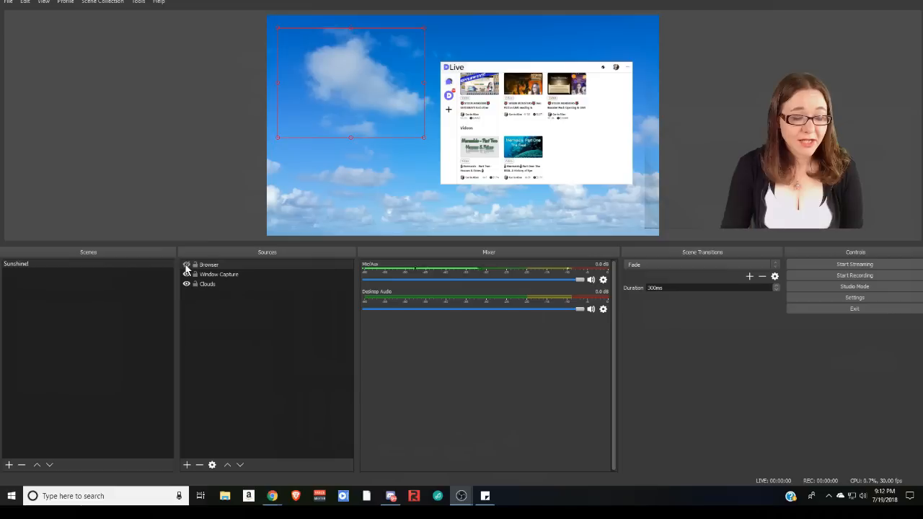
pyautogui.click(240, 193)
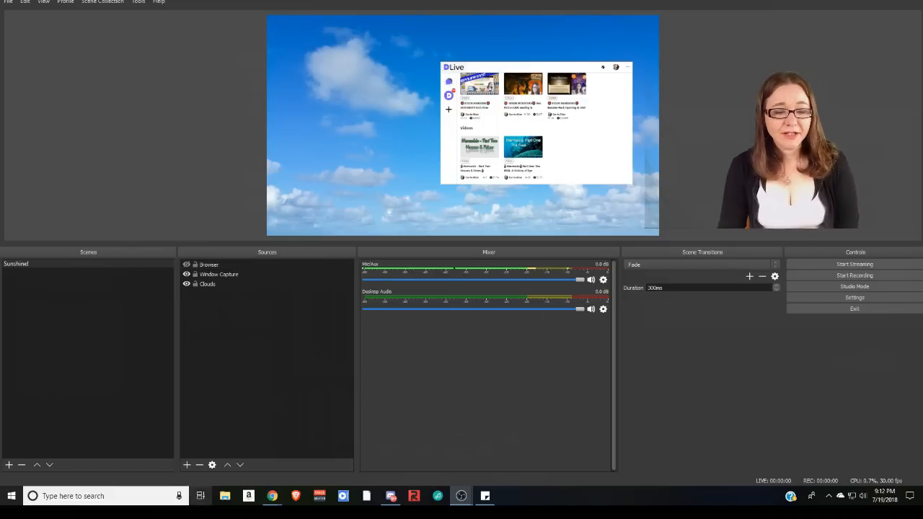
pyautogui.click(186, 465)
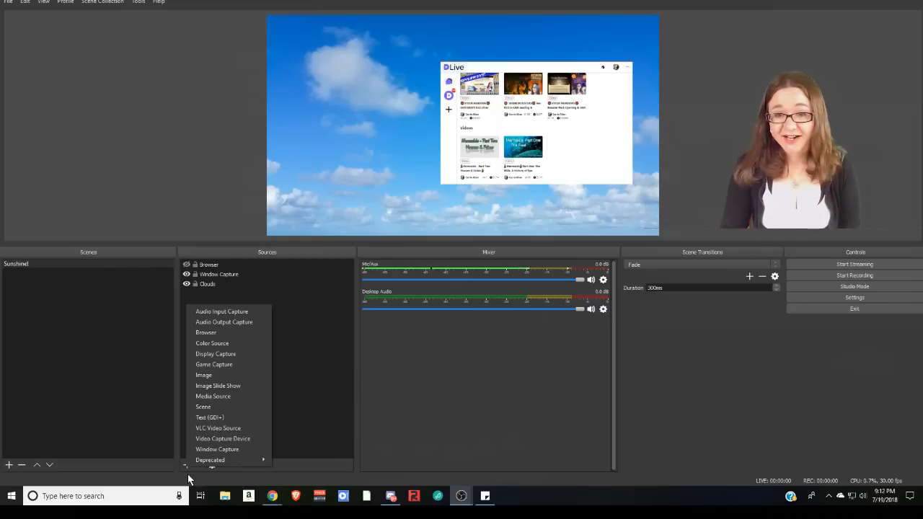
pyautogui.click(264, 442)
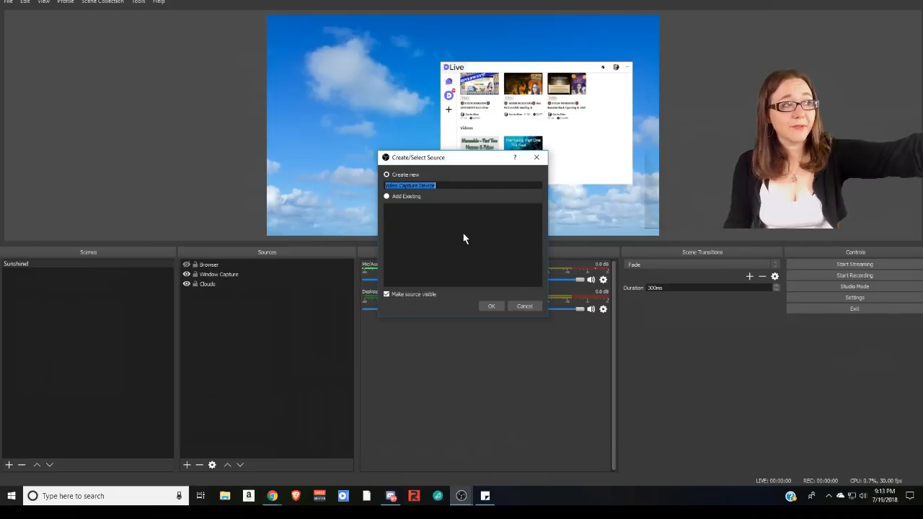
pyautogui.click(496, 306)
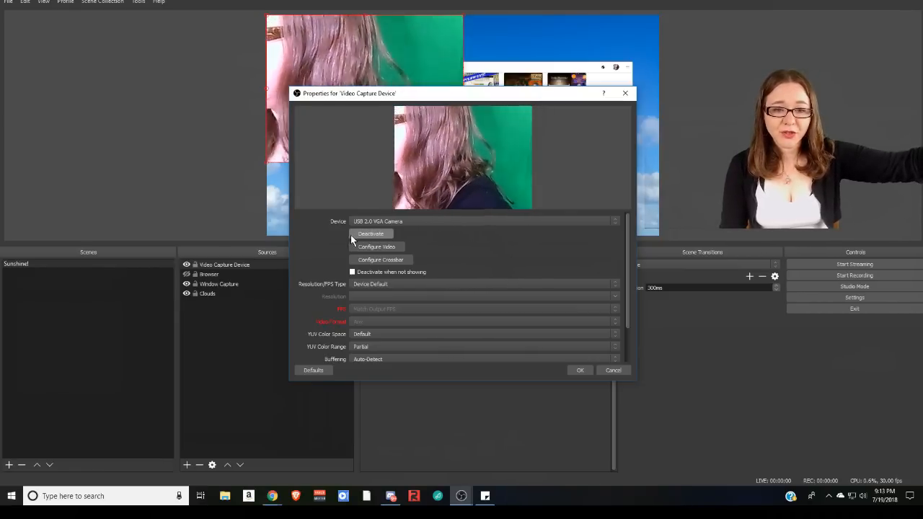
pyautogui.click(397, 251)
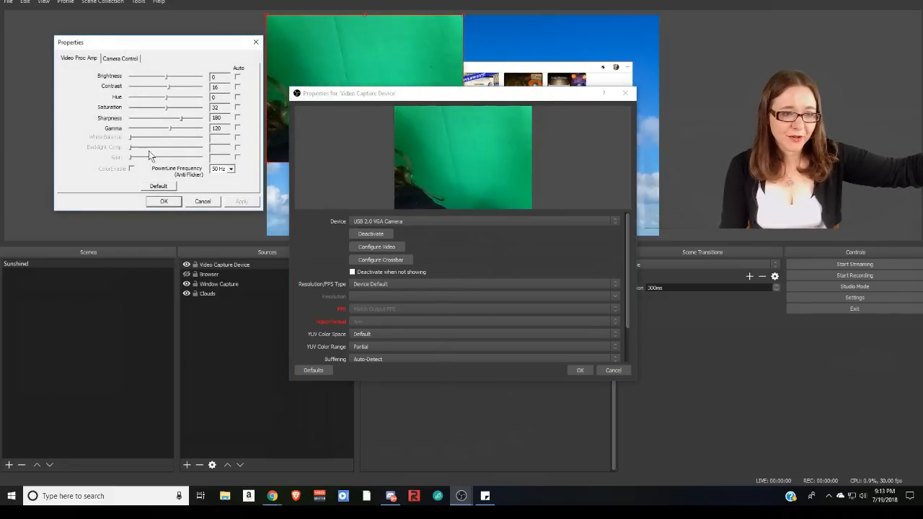
pyautogui.click(120, 58)
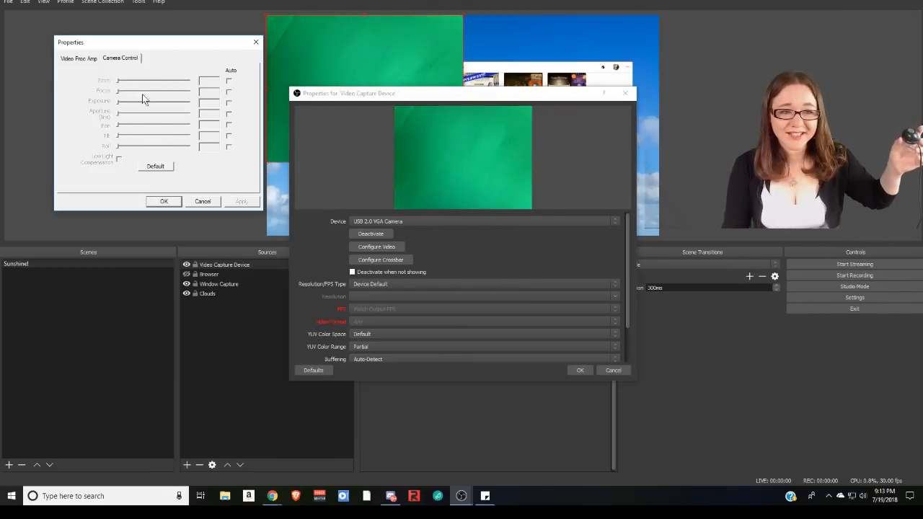
pyautogui.click(88, 59)
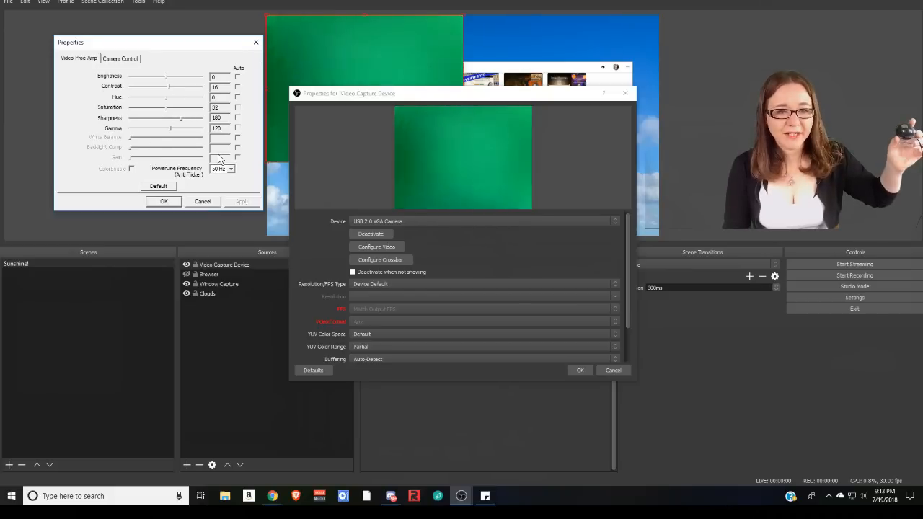
pyautogui.click(164, 201)
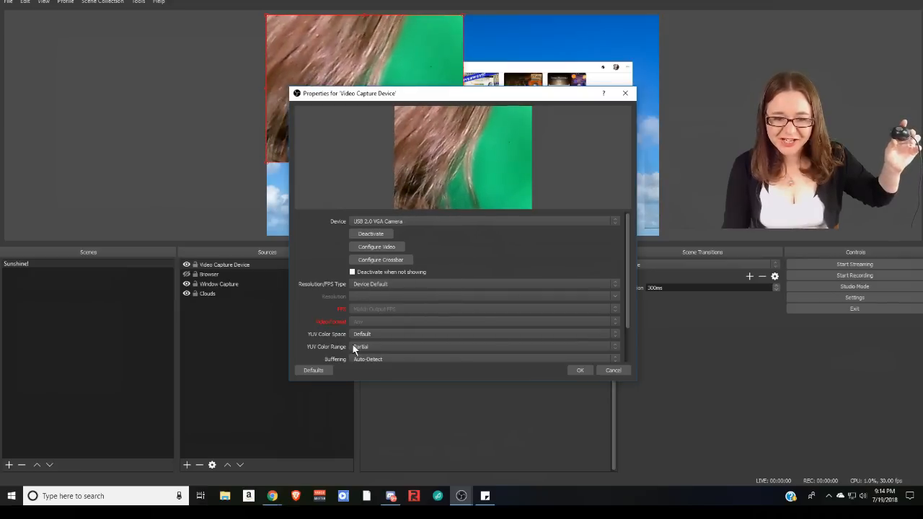
# Set the webcam's Resolution/FPS Type to Custom with 640x480 resolution and apply it.
pyautogui.click(416, 283)
pyautogui.click(412, 297)
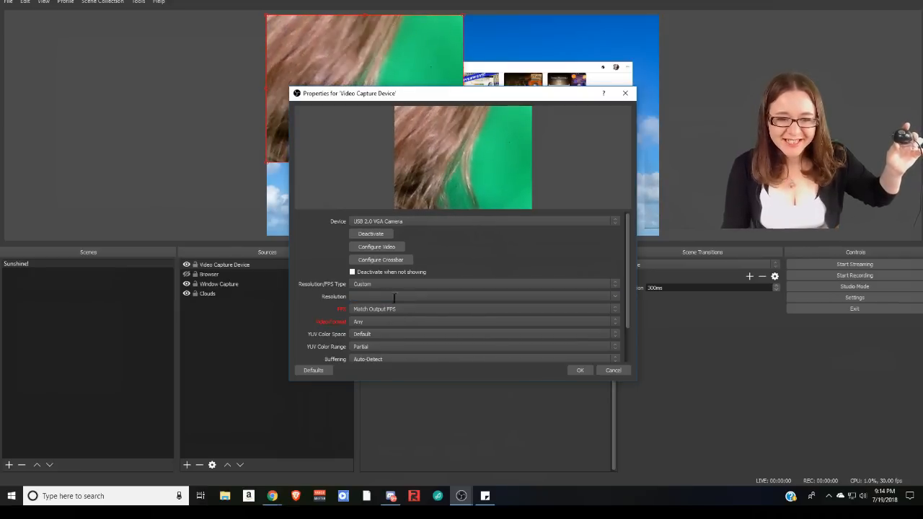
pyautogui.click(397, 297)
pyautogui.click(612, 297)
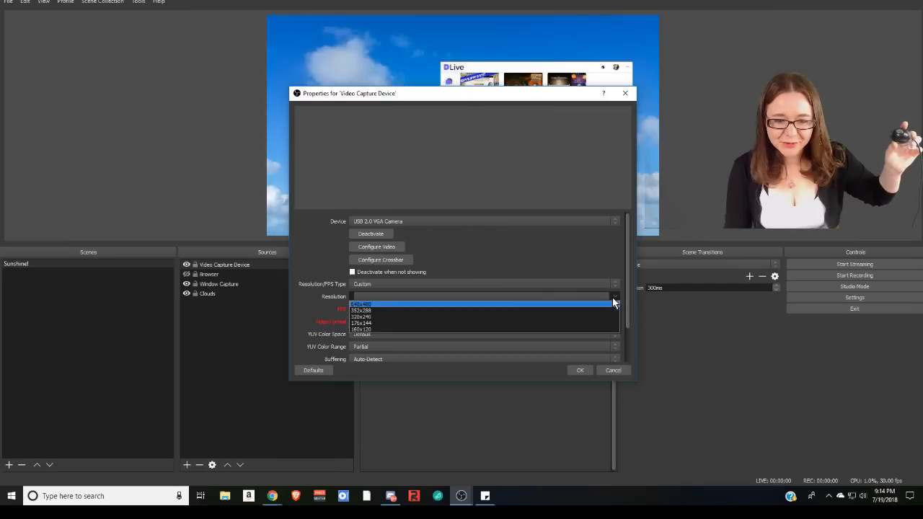
pyautogui.click(557, 305)
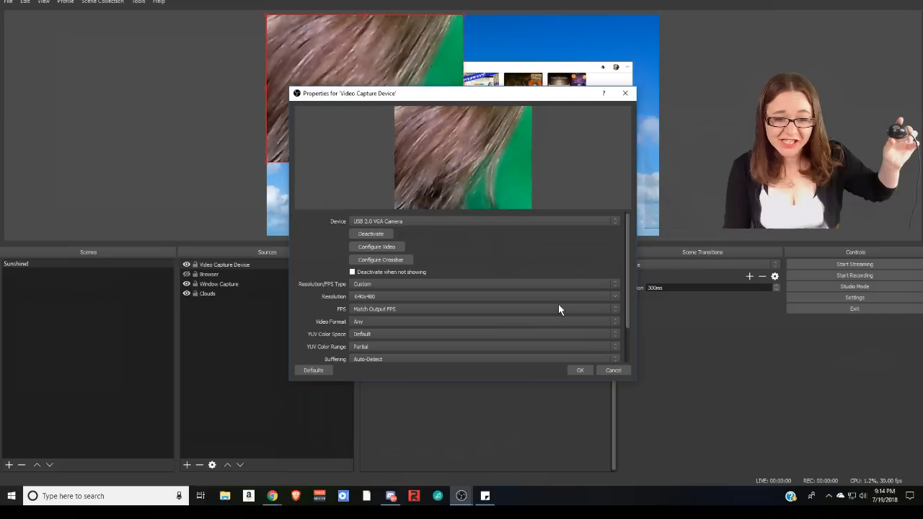
pyautogui.click(580, 369)
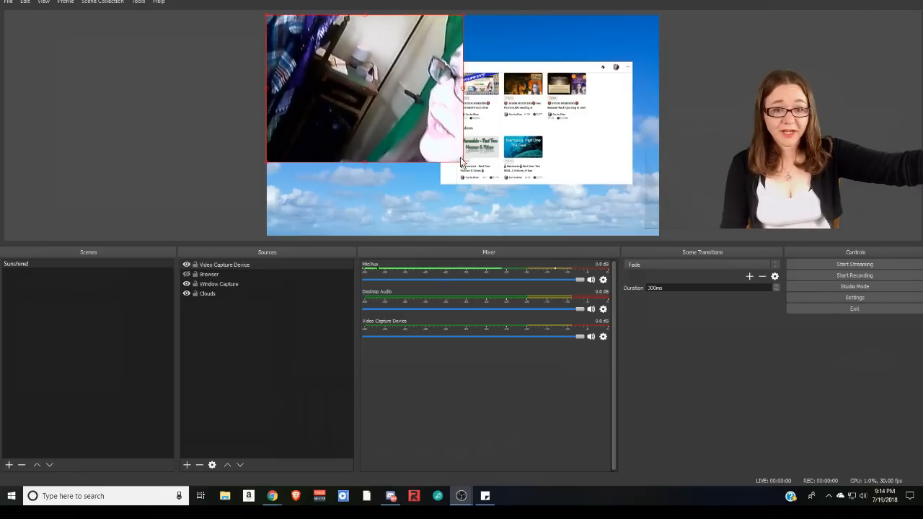
# Shrink the webcam box in the top-left corner, then select and right-click it in the preview.
pyautogui.moveTo(463, 164); pyautogui.dragTo(376, 96)
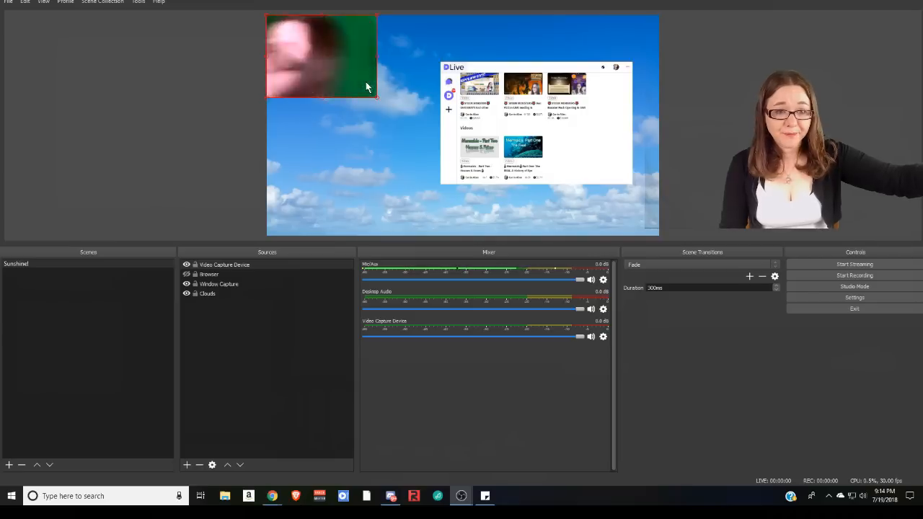
pyautogui.click(366, 82)
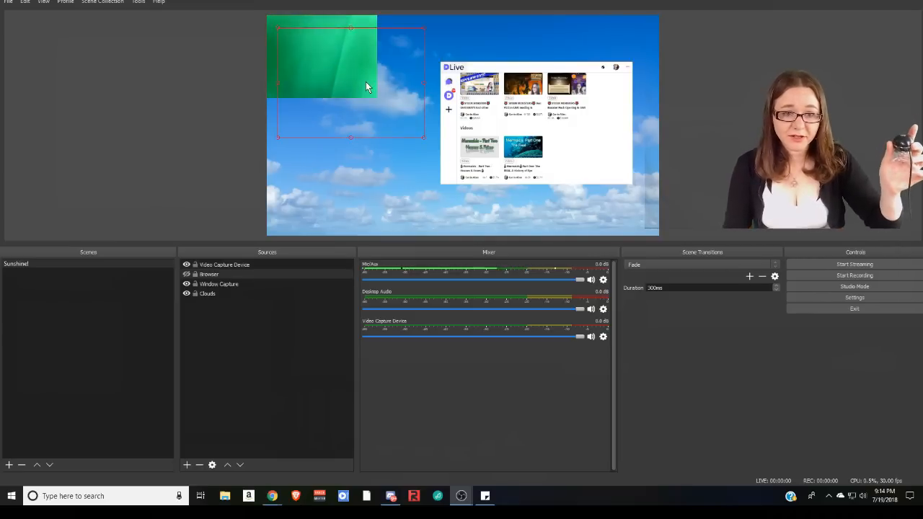
pyautogui.click(365, 82)
pyautogui.click(357, 67)
pyautogui.rightClick(357, 68)
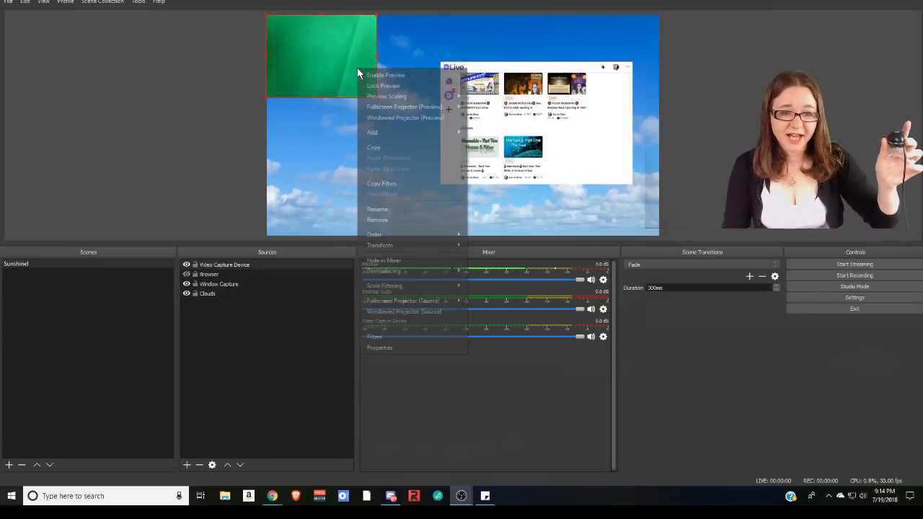
# Open the webcam's filters window and close it again without adding a filter.
pyautogui.click(425, 338)
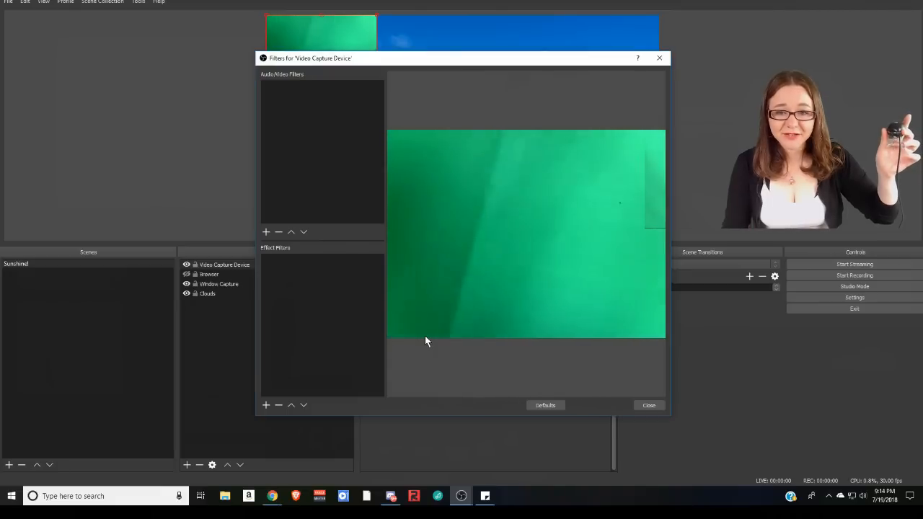
pyautogui.click(265, 405)
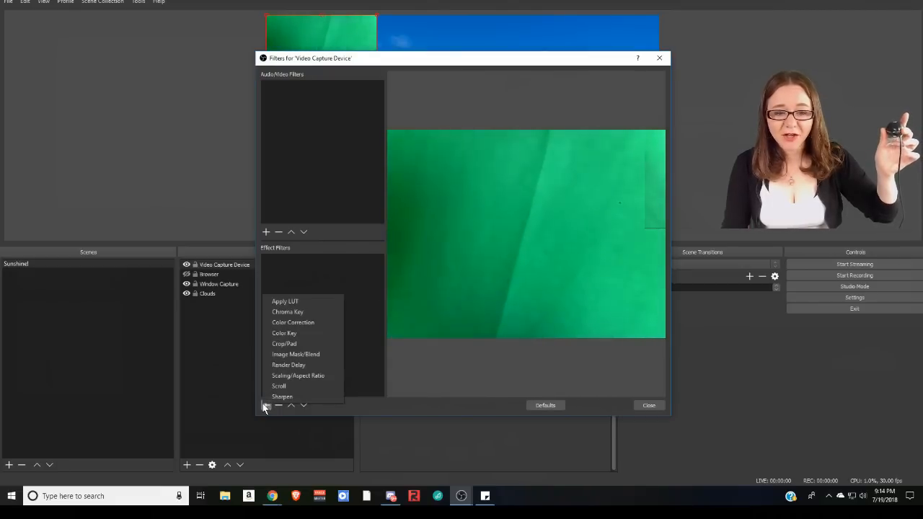
pyautogui.click(651, 405)
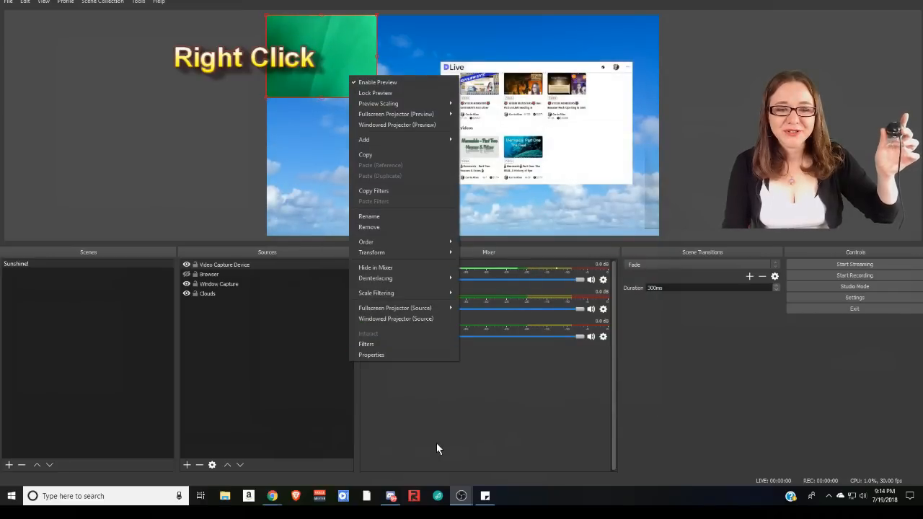
# Add a Chroma Key filter with Green key colour to the webcam and close the filters.
pyautogui.click(388, 340)
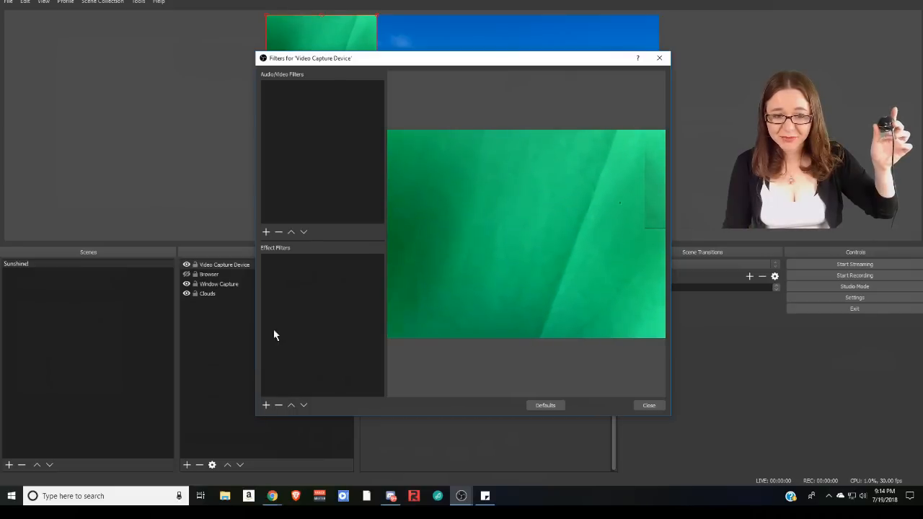
pyautogui.click(267, 406)
pyautogui.click(320, 314)
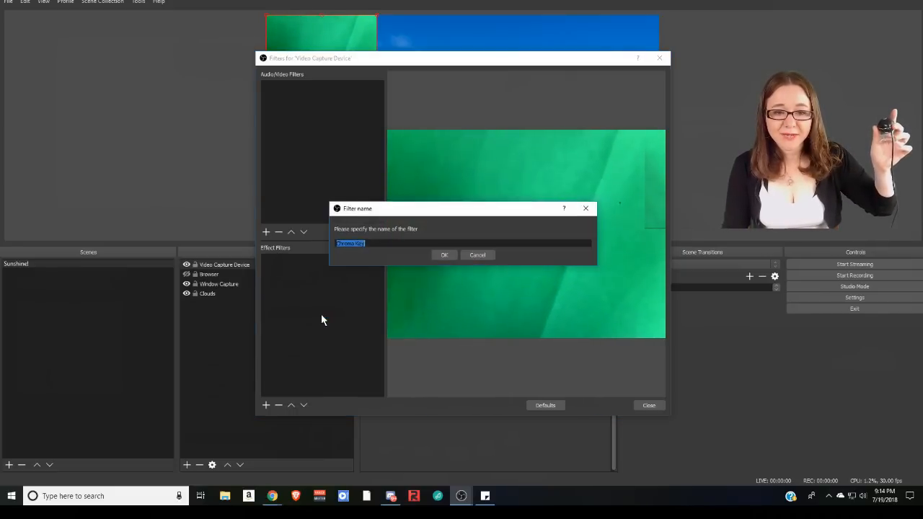
pyautogui.click(453, 254)
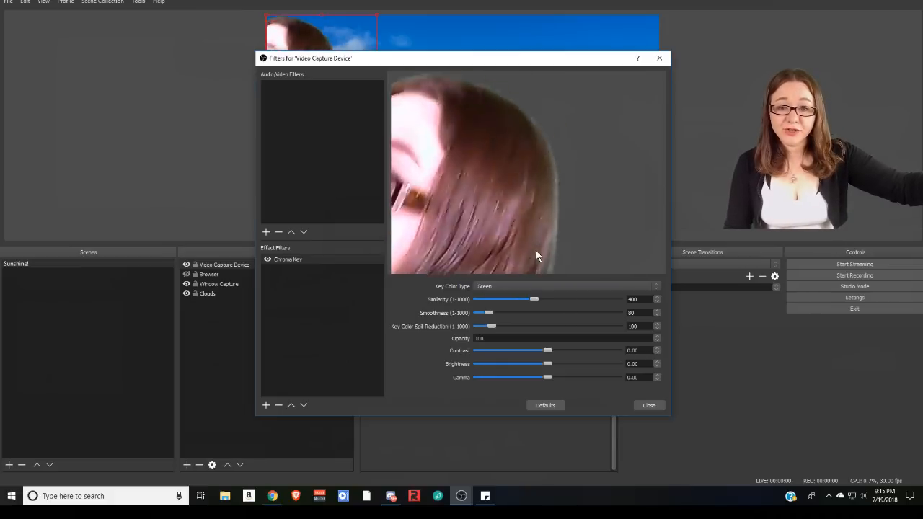
pyautogui.click(535, 287)
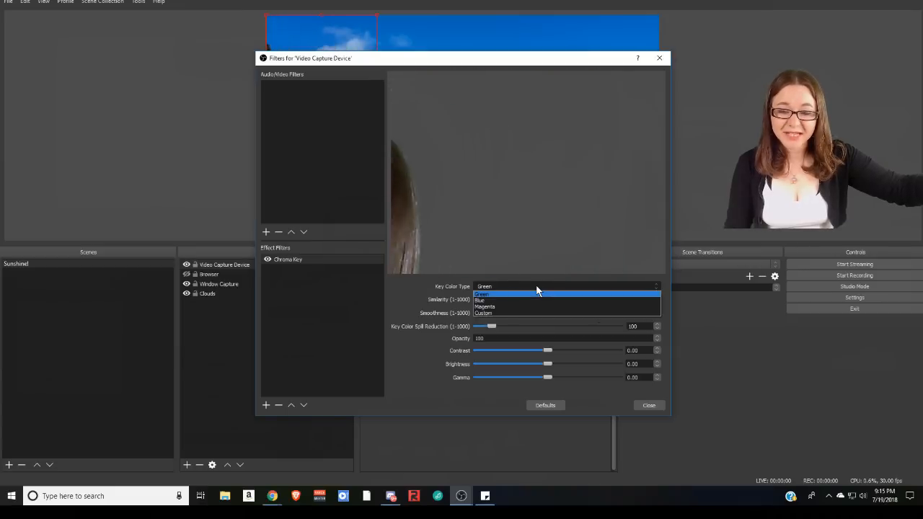
pyautogui.click(536, 289)
pyautogui.click(638, 405)
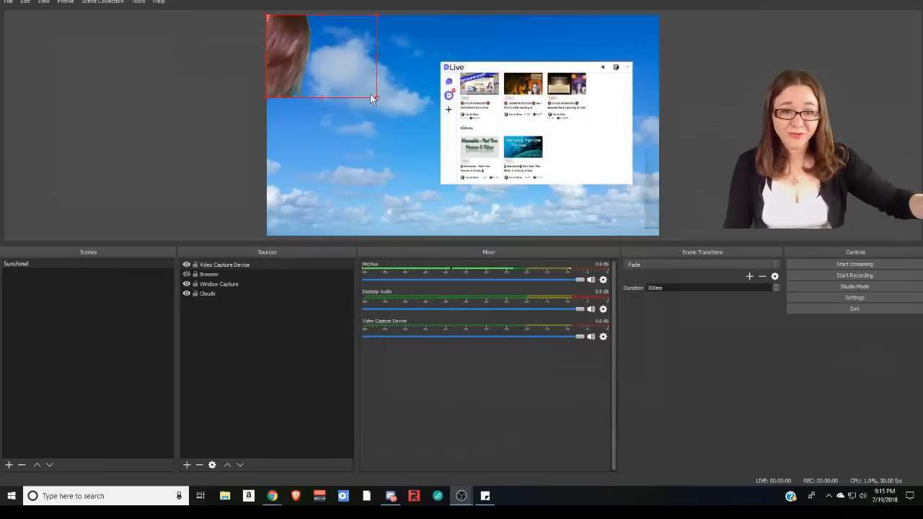
# Enlarge the webcam box, toggle the Window Capture's visibility, hide the webcam, and bring up the add-source list.
pyautogui.moveTo(377, 98); pyautogui.dragTo(411, 138)
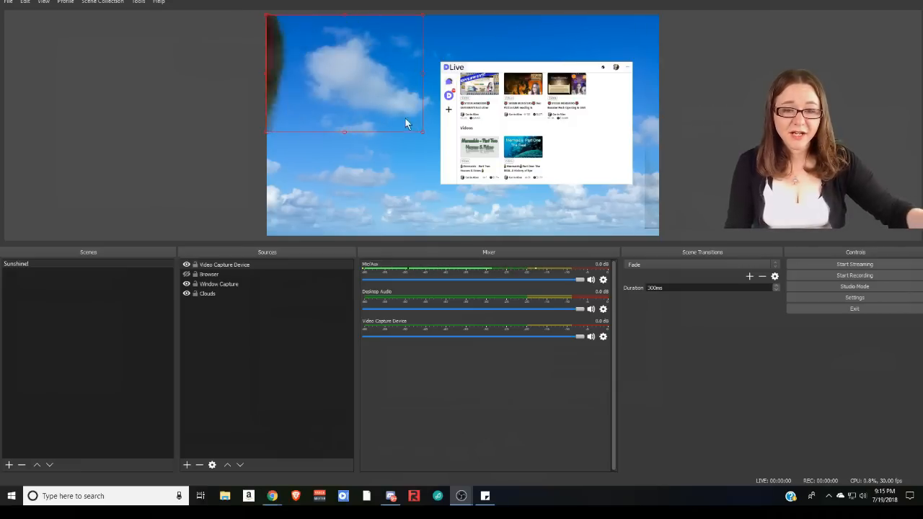
pyautogui.click(186, 284)
pyautogui.click(185, 284)
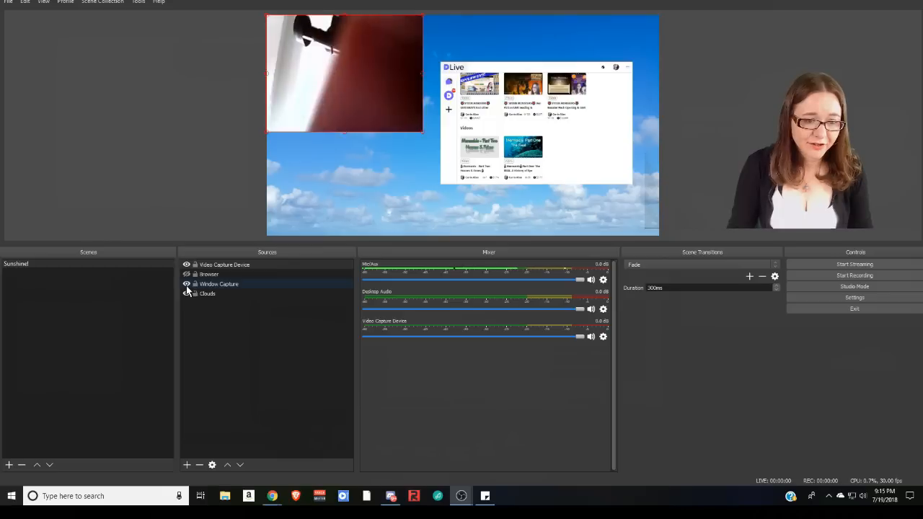
pyautogui.click(186, 265)
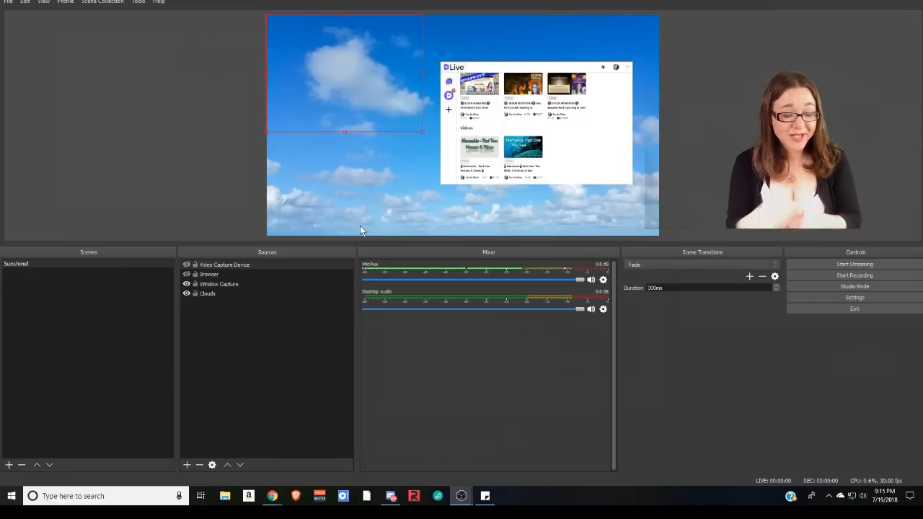
pyautogui.click(186, 465)
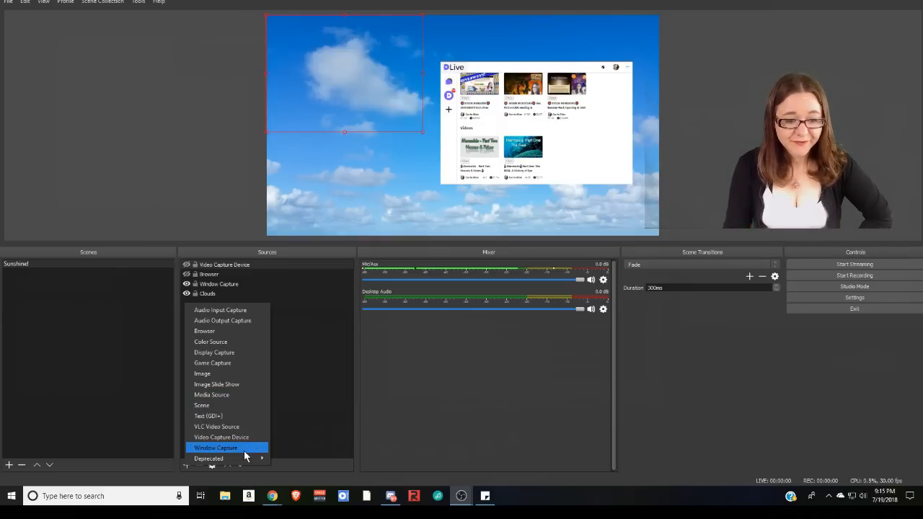
# Add a Game Capture source in 'Capture any fullscreen application' mode.
pyautogui.click(247, 364)
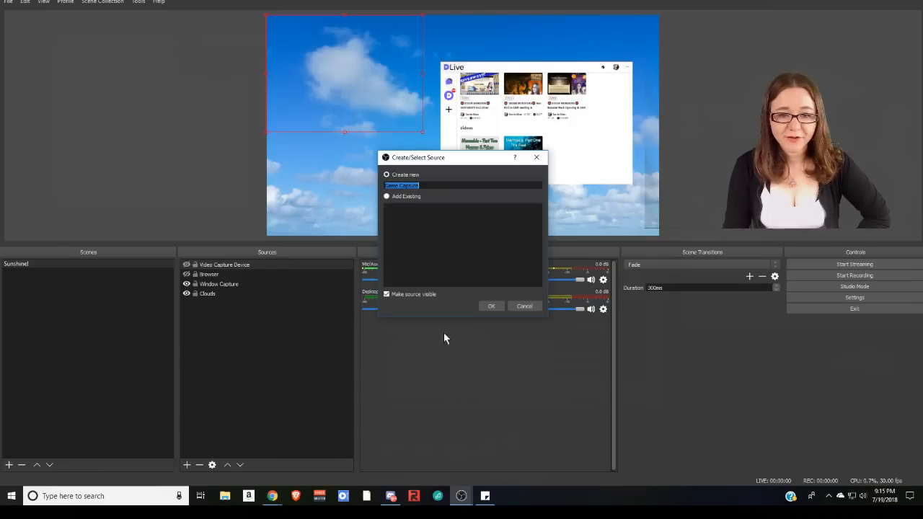
pyautogui.click(480, 306)
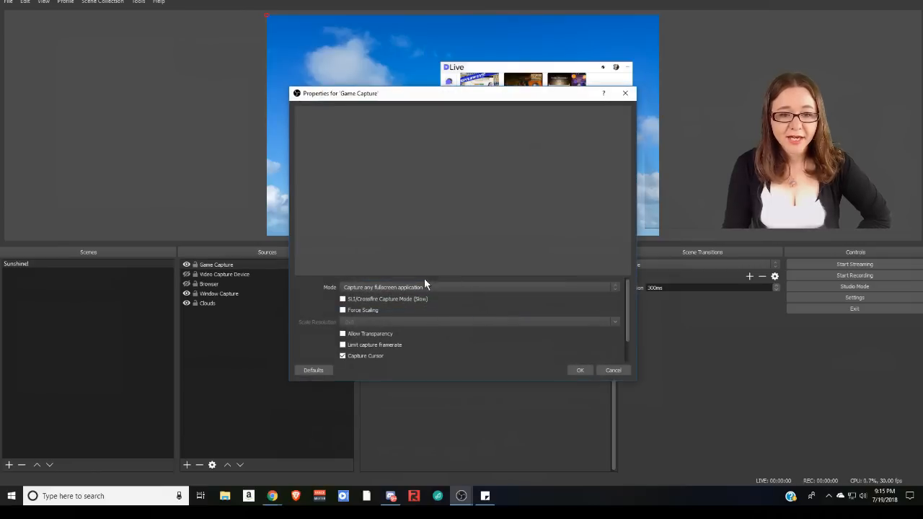
pyautogui.click(369, 287)
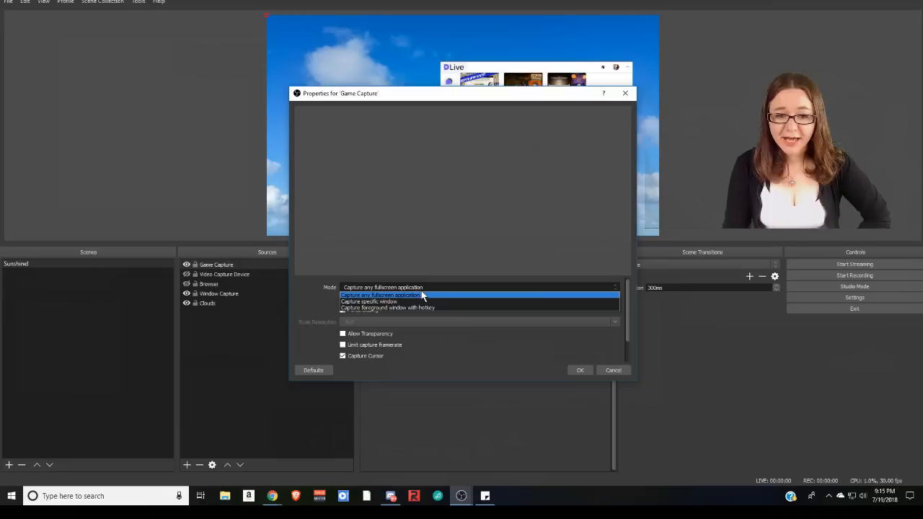
pyautogui.click(425, 295)
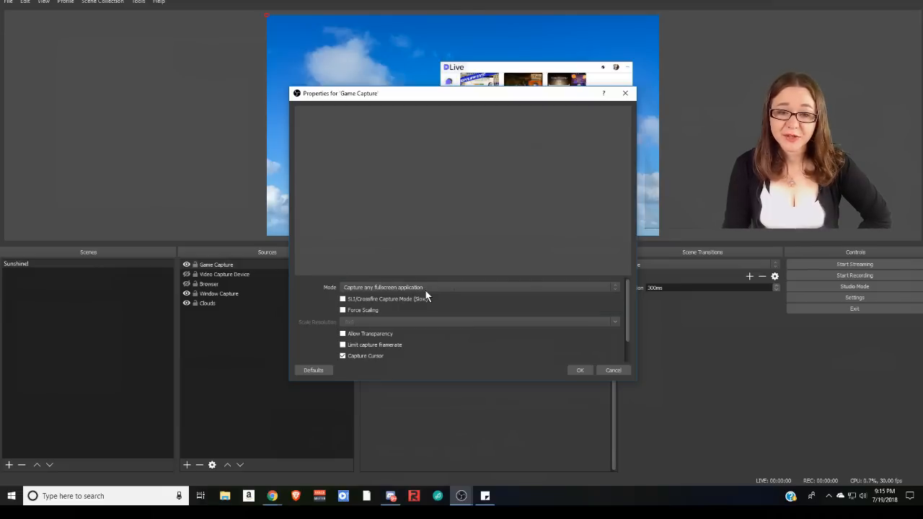
pyautogui.click(590, 370)
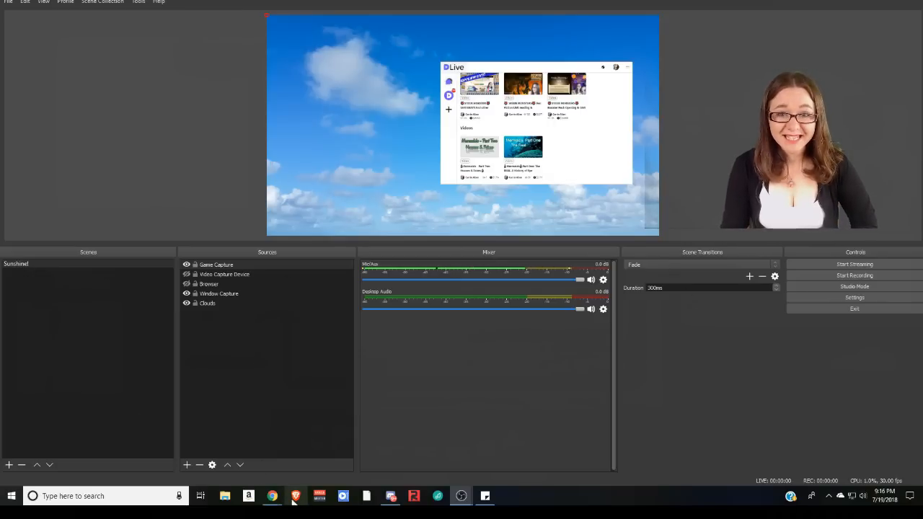
# Review DLive's recommended broadcast settings, then choose Go Live from the camera menu.
pyautogui.moveTo(282, 503)
pyautogui.click(267, 450)
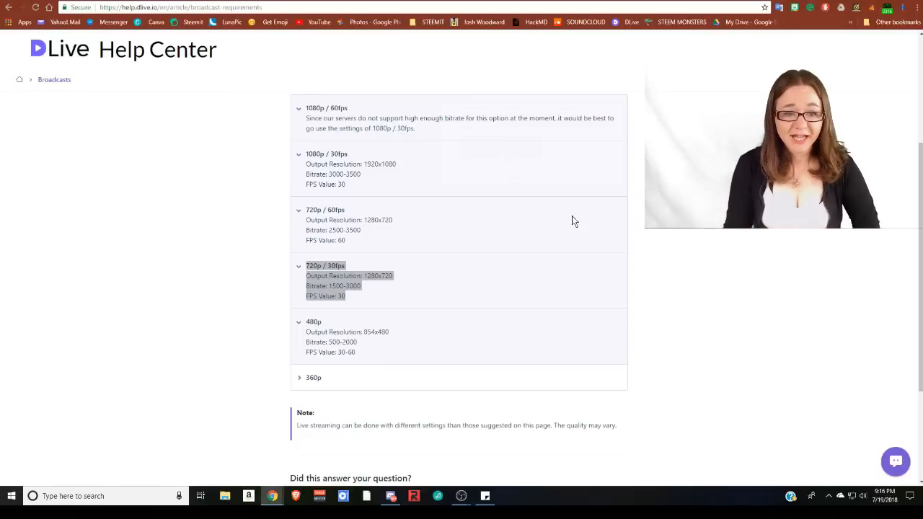
pyautogui.scroll(3, 574, 228)
pyautogui.scroll(-3, 577, 229)
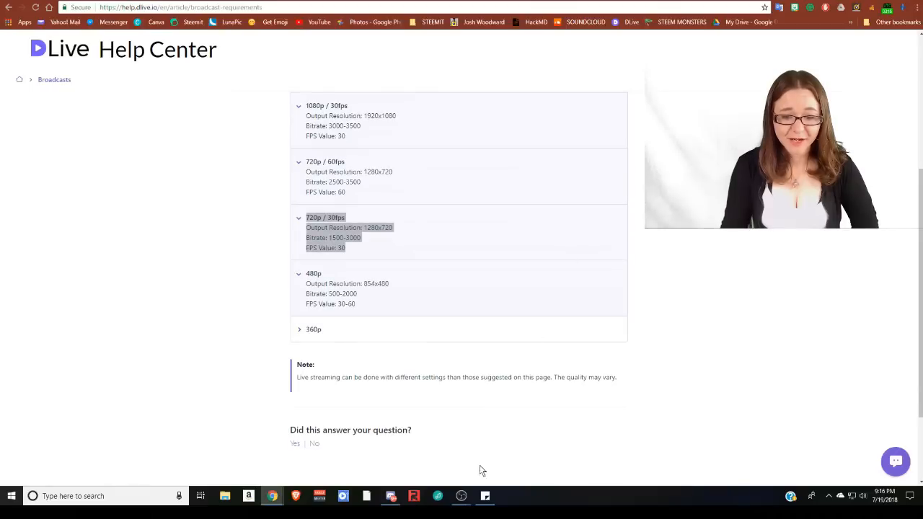
pyautogui.scroll(3, 655, 259)
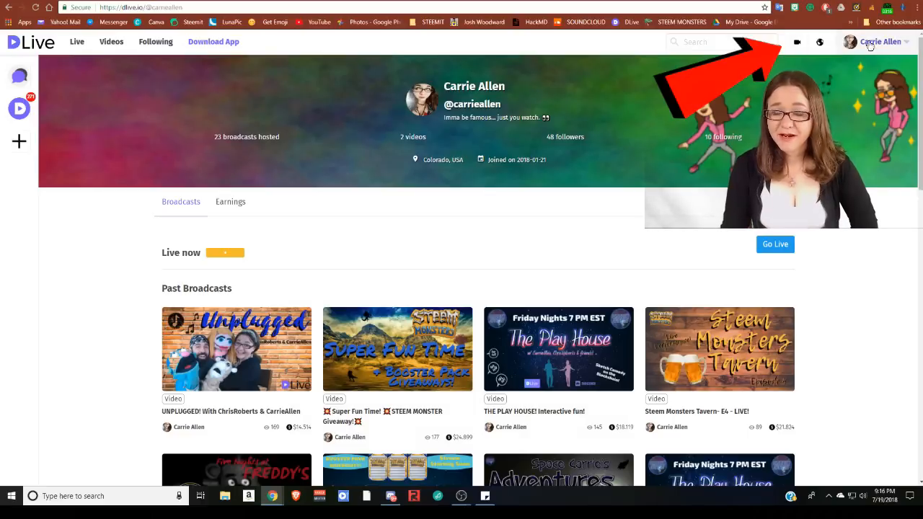
pyautogui.click(797, 43)
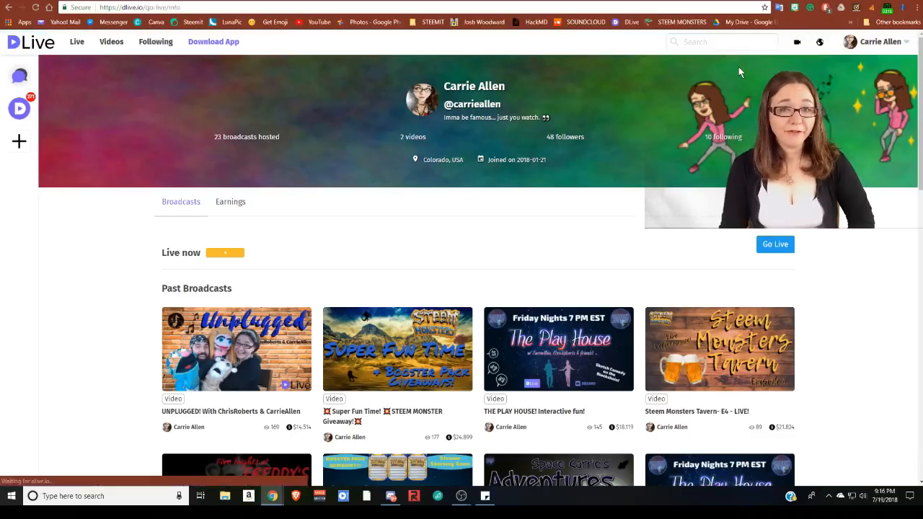
pyautogui.click(735, 68)
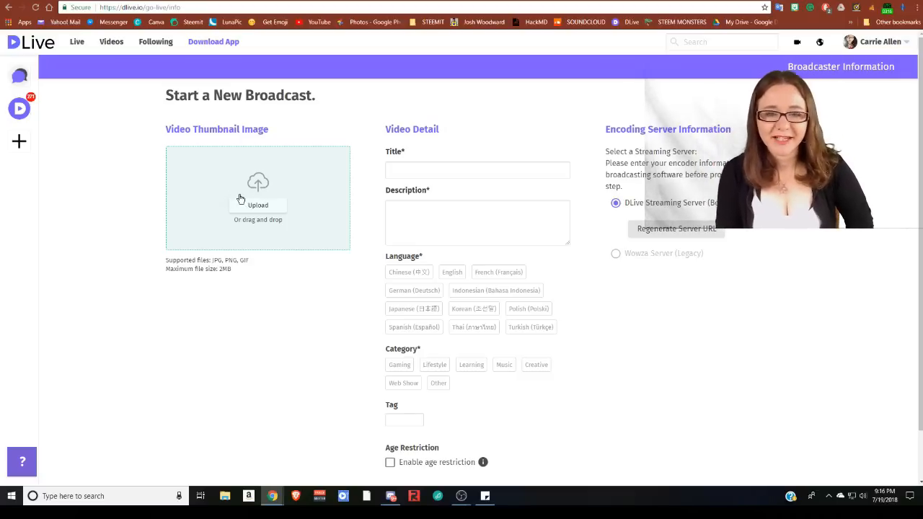
# Reveal DLive's hidden Stream URL under Streaming Server and select the whole URL for copying.
pyautogui.click(475, 175)
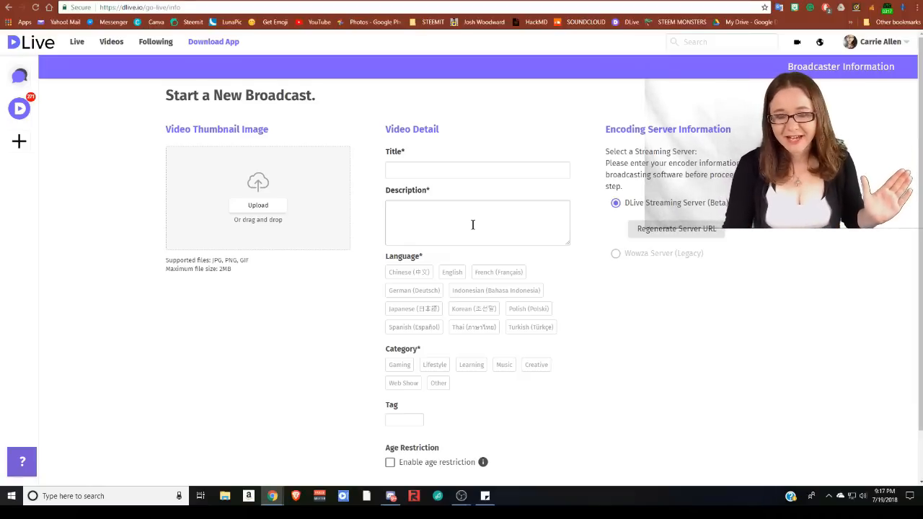
pyautogui.scroll(-1, 472, 224)
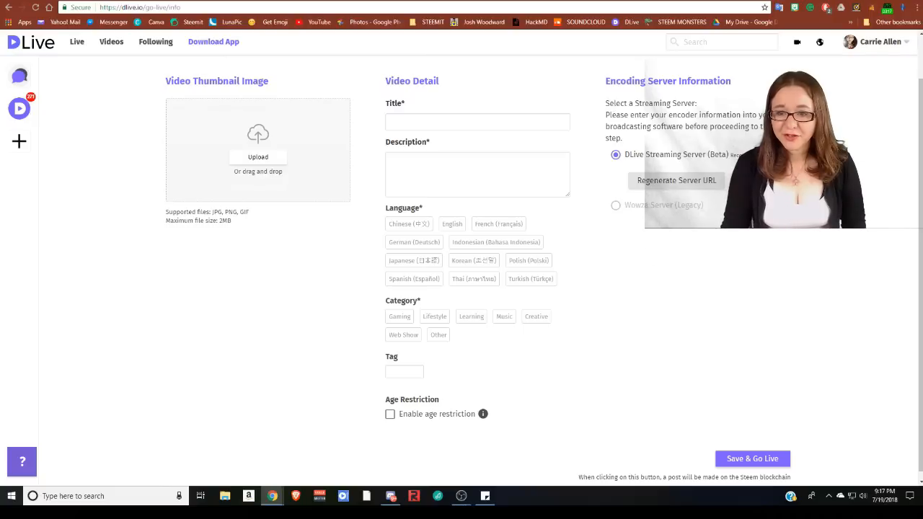
pyautogui.click(671, 181)
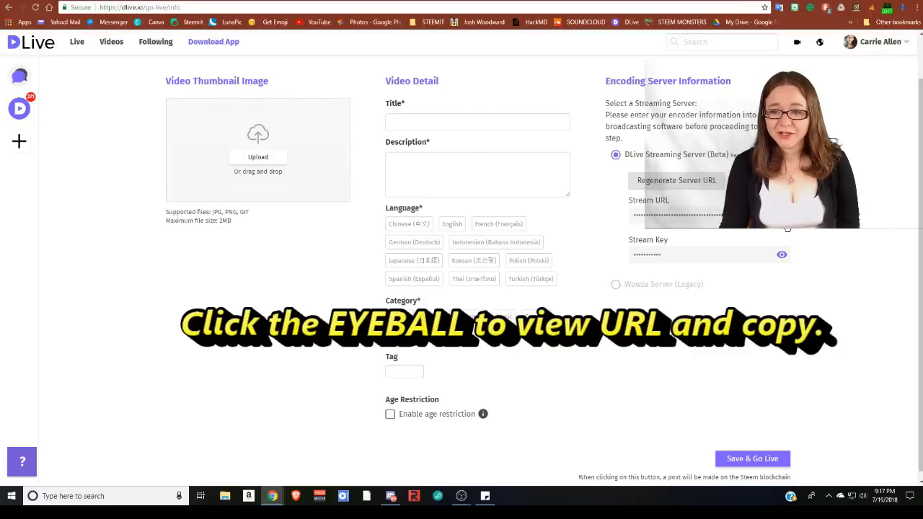
pyautogui.click(782, 215)
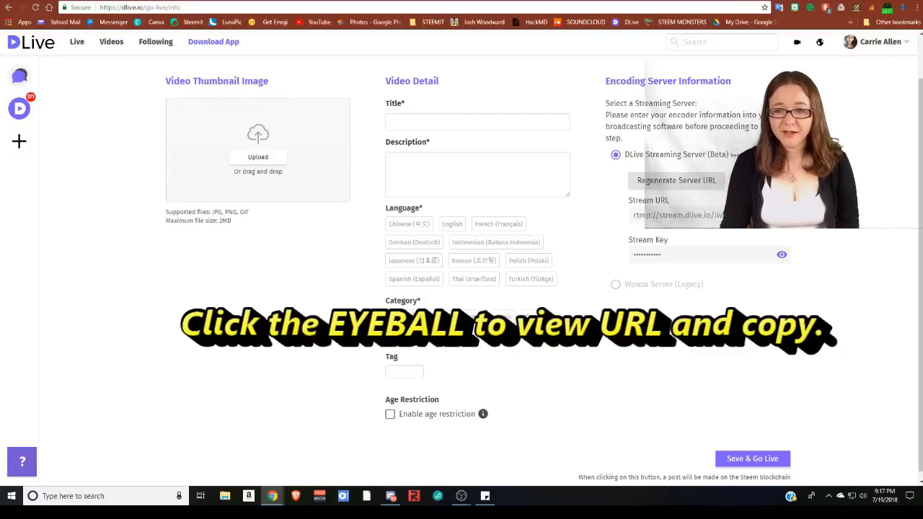
pyautogui.moveTo(649, 215); pyautogui.dragTo(728, 215)
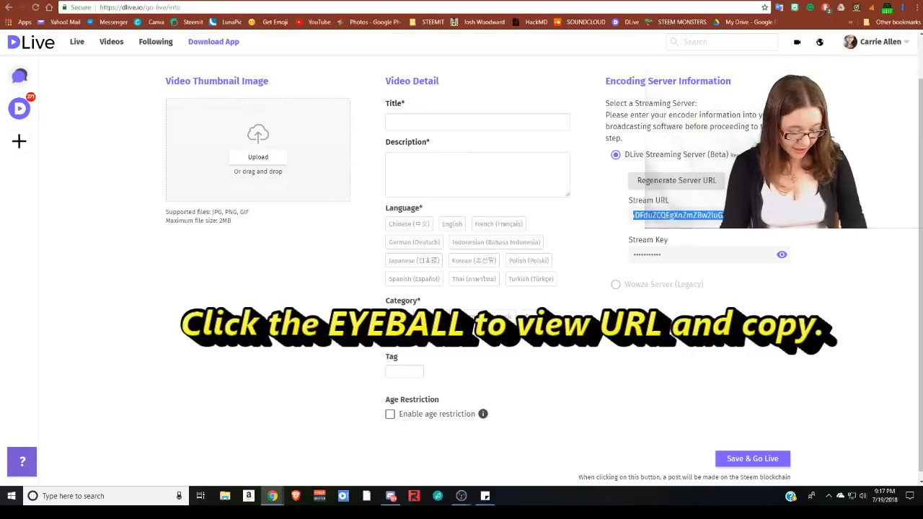
# Paste DLive's stream URL and stream key into the URL and Stream key fields of OBS Stream settings.
pyautogui.moveTo(462, 495)
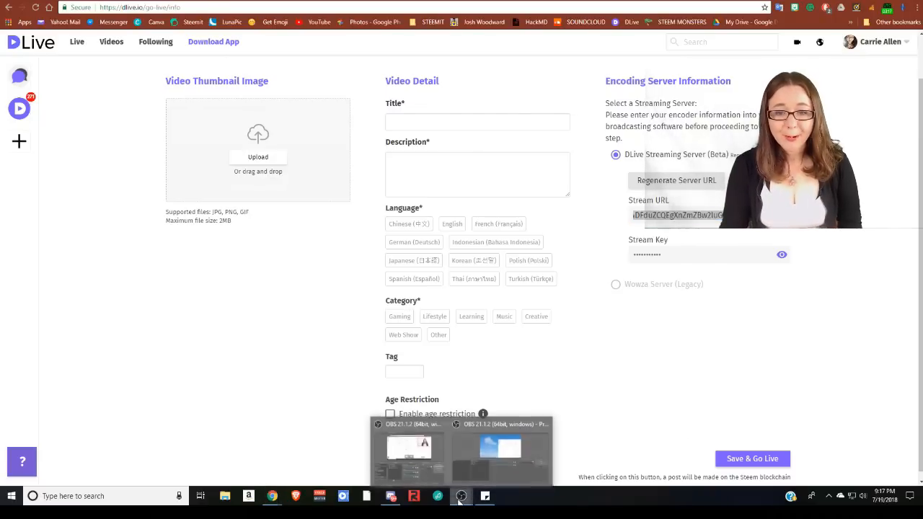
pyautogui.click(477, 468)
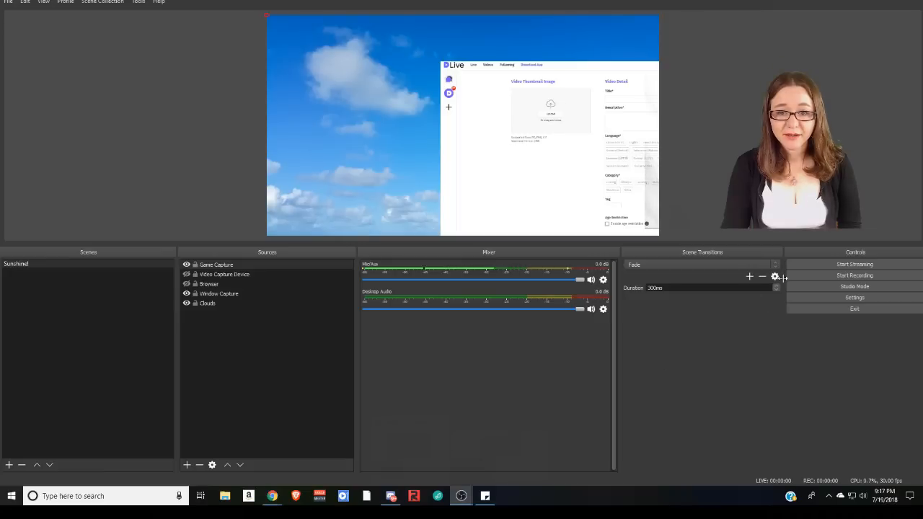
pyautogui.click(856, 297)
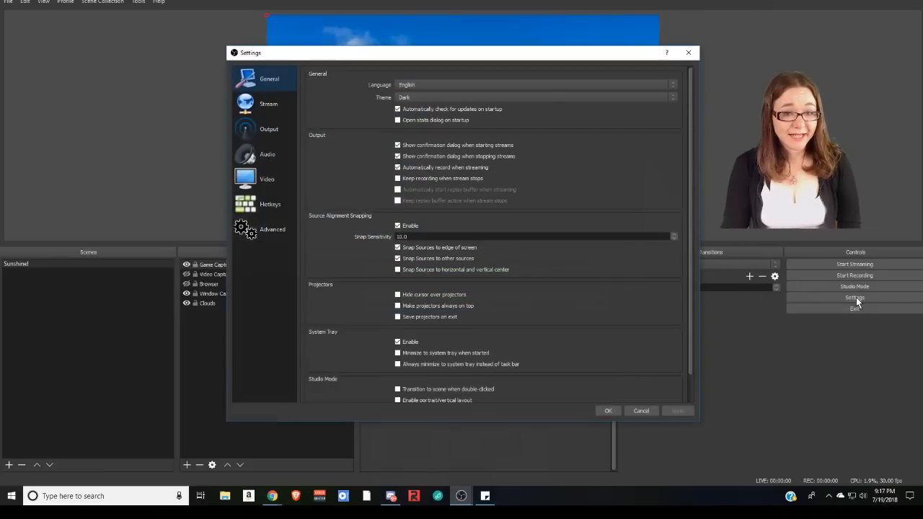
pyautogui.click(264, 105)
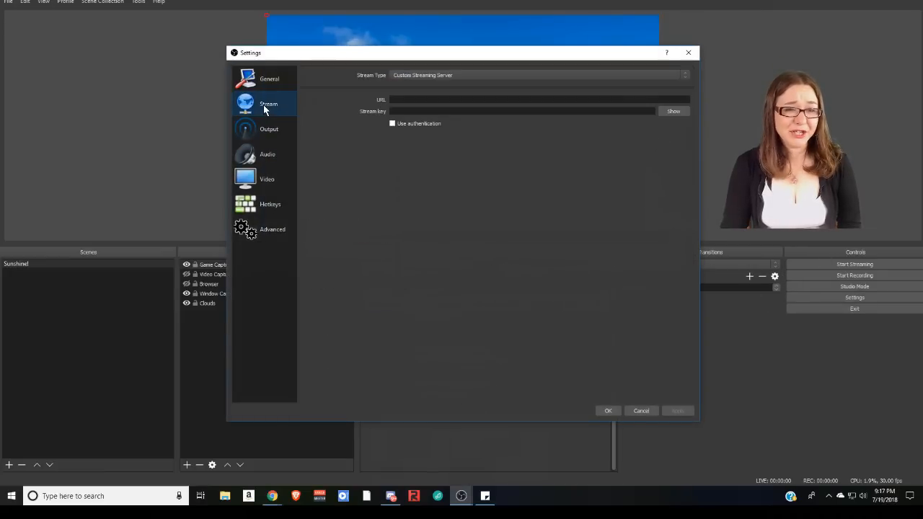
pyautogui.click(417, 98)
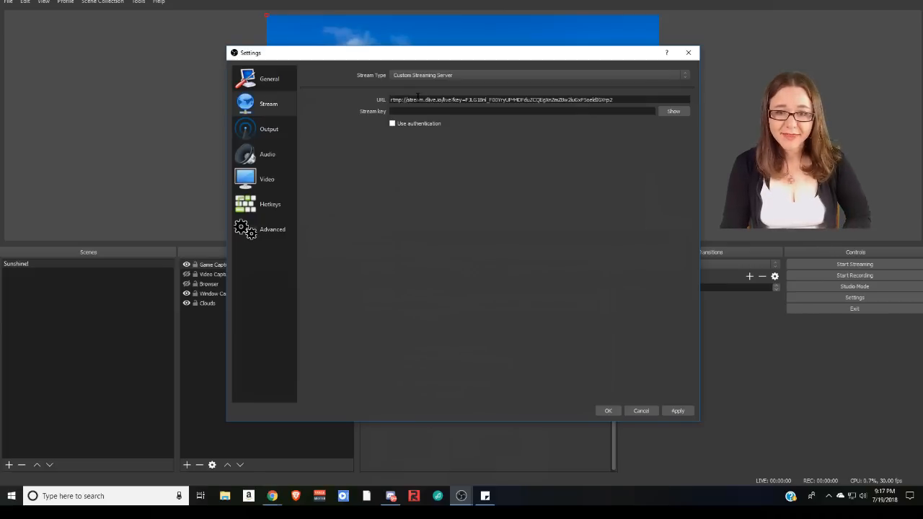
pyautogui.press('Tab')
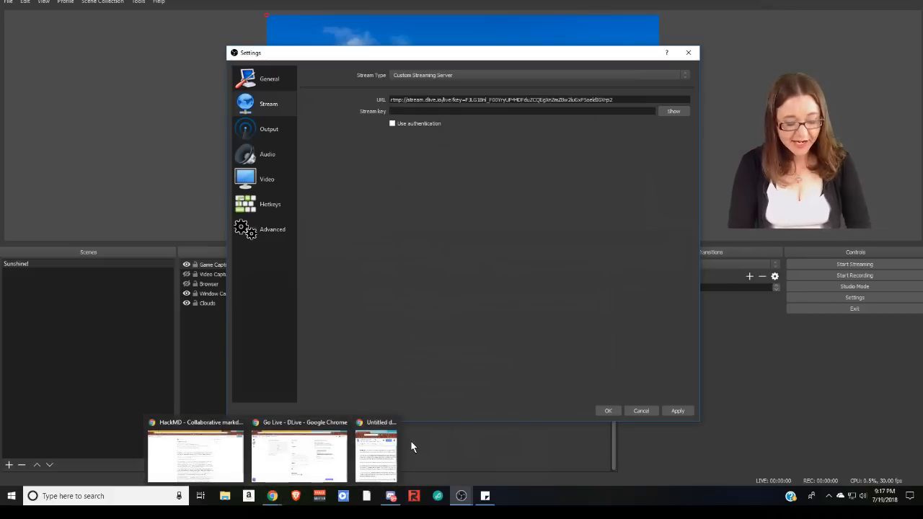
pyautogui.hotkey('ctrl', 'v')
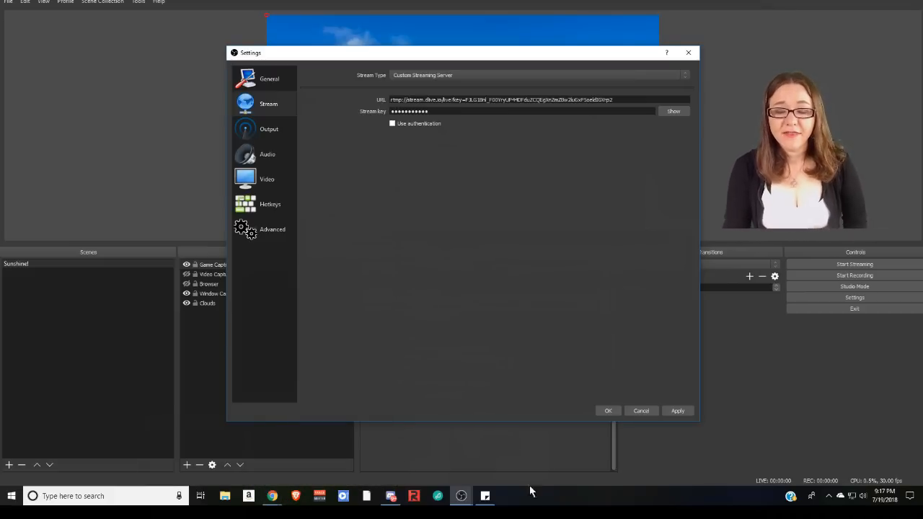
# Save the OBS stream settings and mask the Stream URL on DLive's Go Live page again.
pyautogui.click(608, 410)
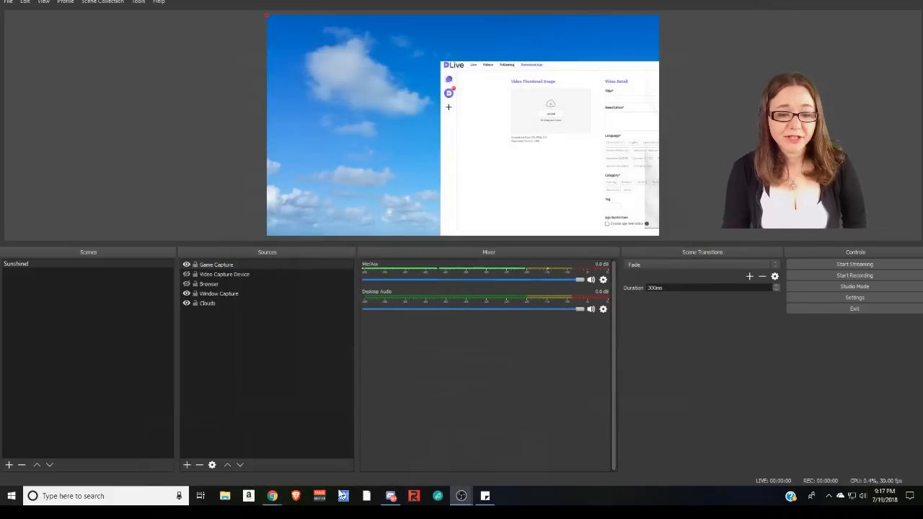
pyautogui.moveTo(280, 502)
pyautogui.click(290, 459)
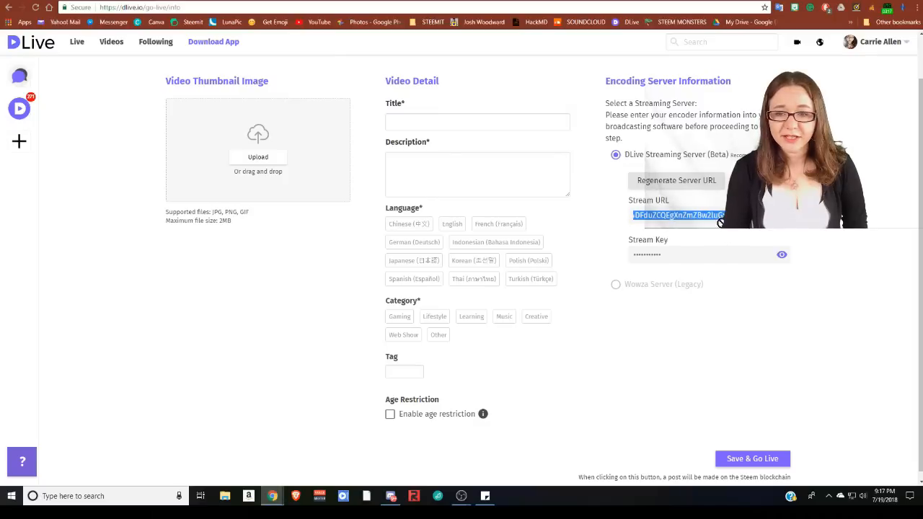
pyautogui.click(781, 215)
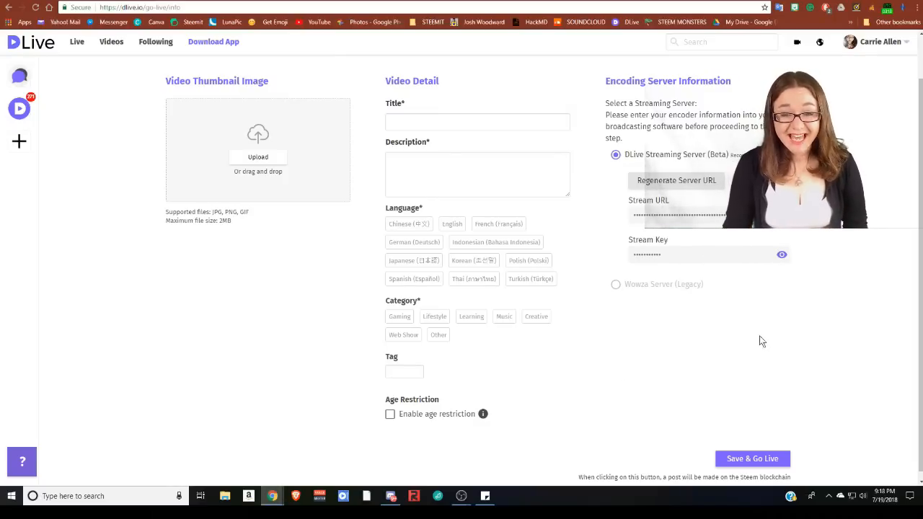
# Switch between OBS and the DLive Go Live page, finishing with OBS in front.
pyautogui.moveTo(457, 502)
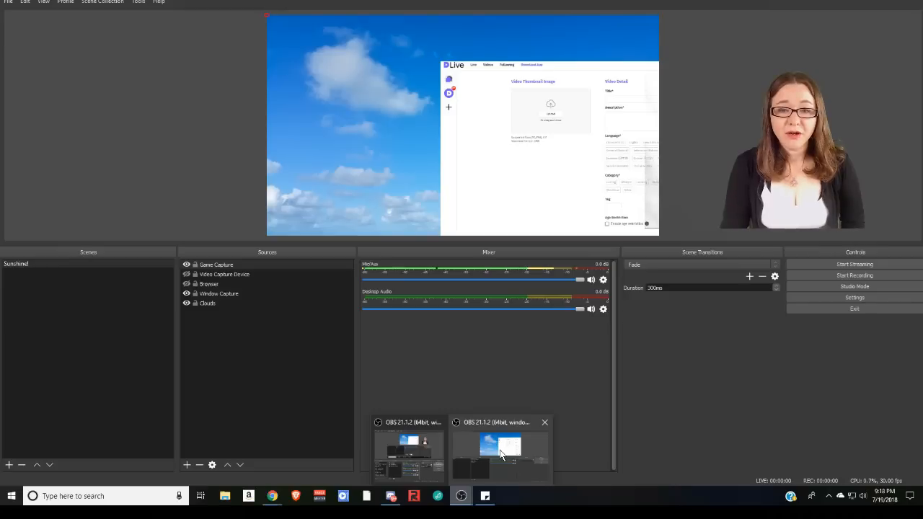
pyautogui.click(513, 444)
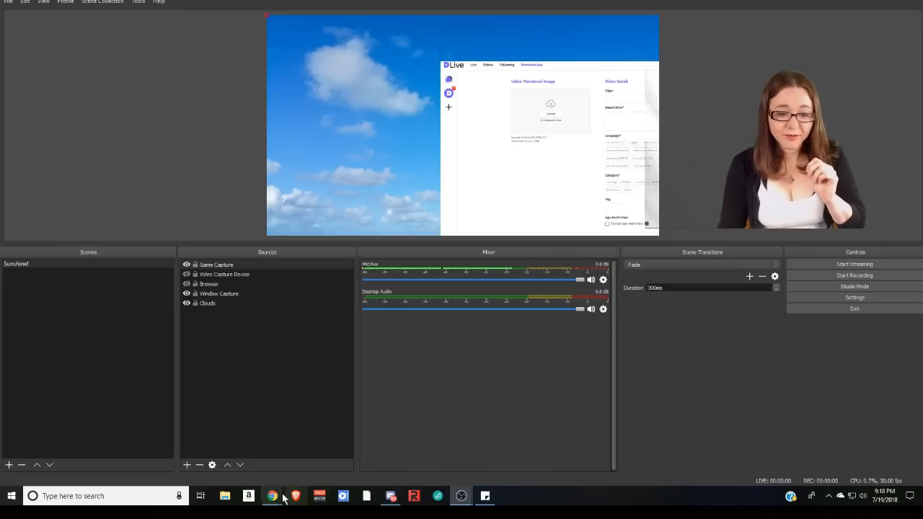
pyautogui.moveTo(273, 496)
pyautogui.click(276, 453)
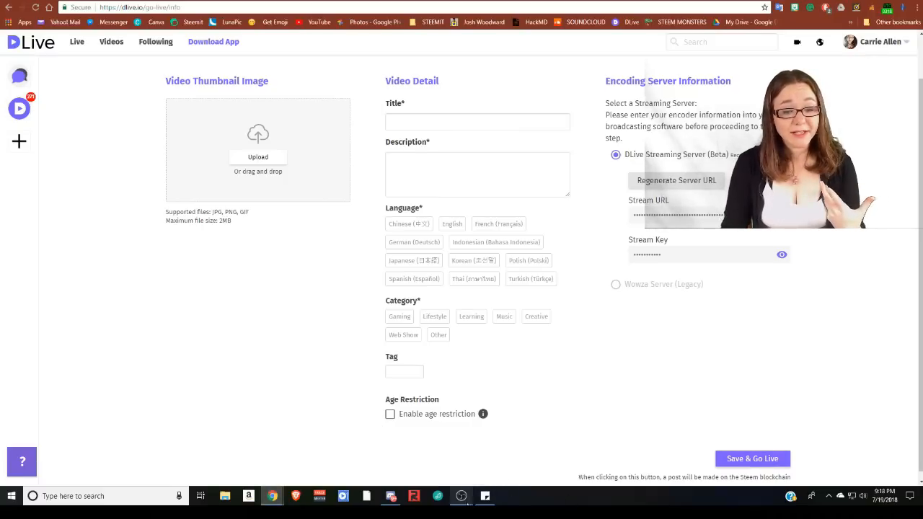
pyautogui.moveTo(467, 503)
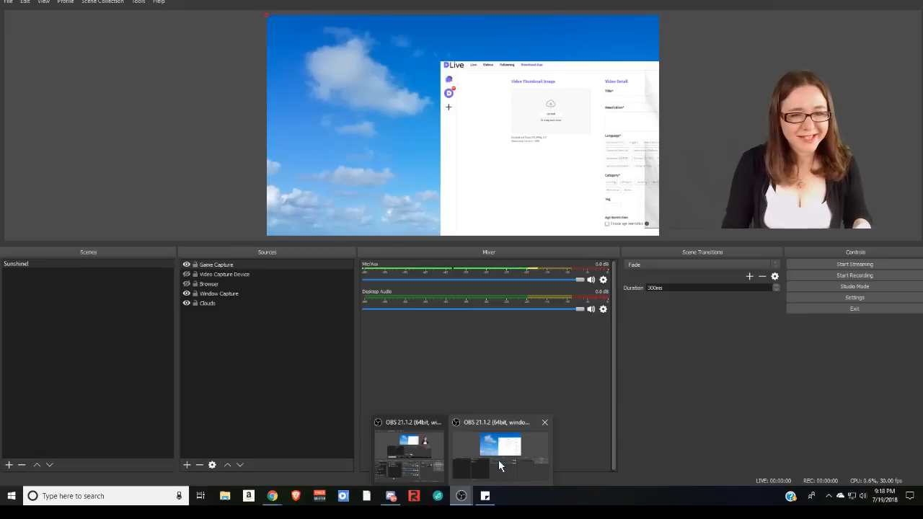
pyautogui.click(498, 466)
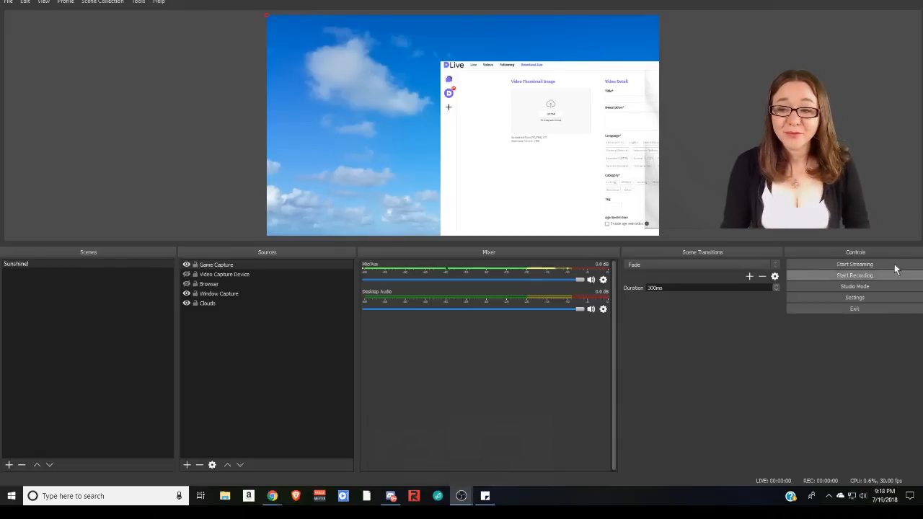